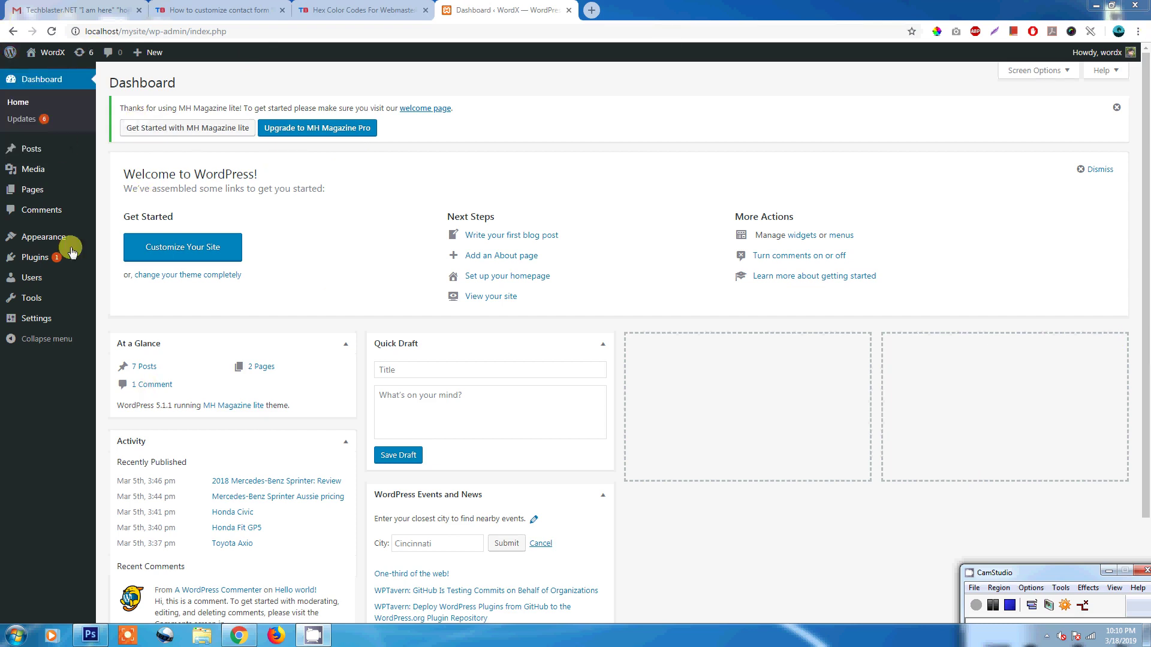
Find the Contact Form 7 plugin by searching the plugin directory for "contact form 7", and install and activate it
mouse_move(22, 258)
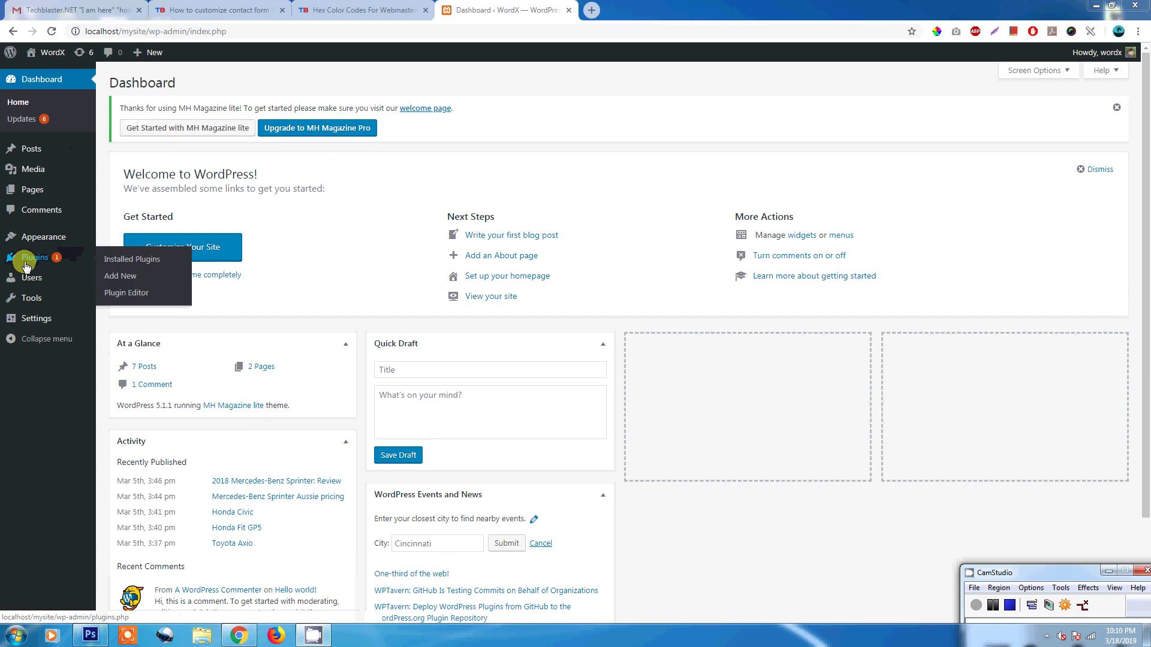
click(116, 280)
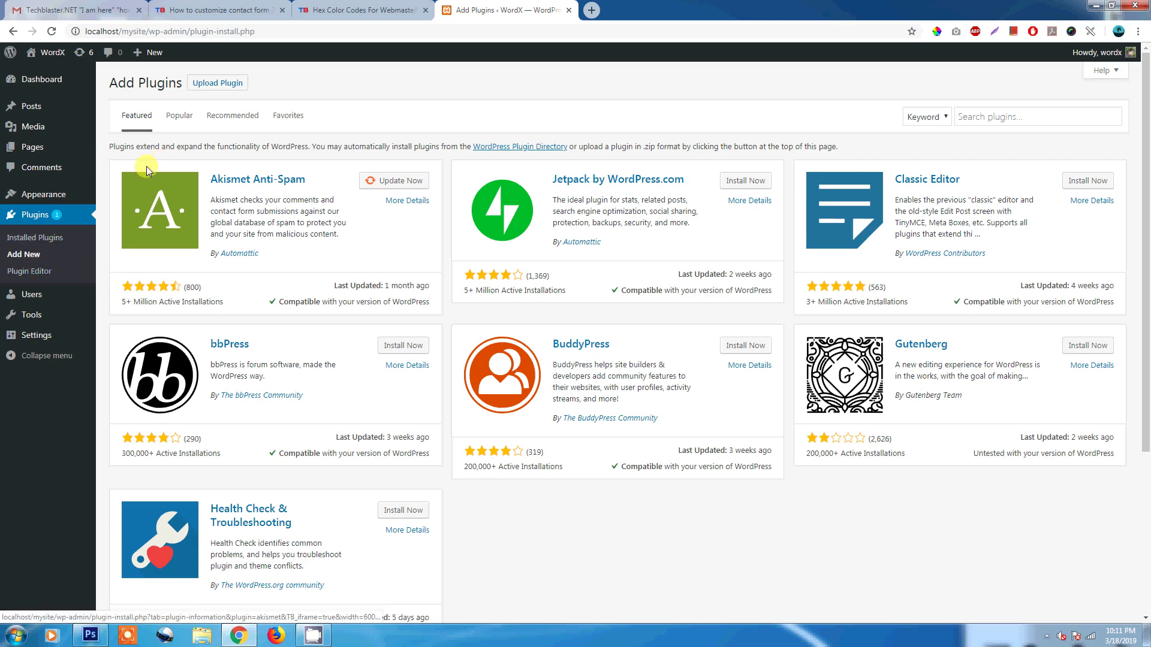
click(976, 120)
click(998, 147)
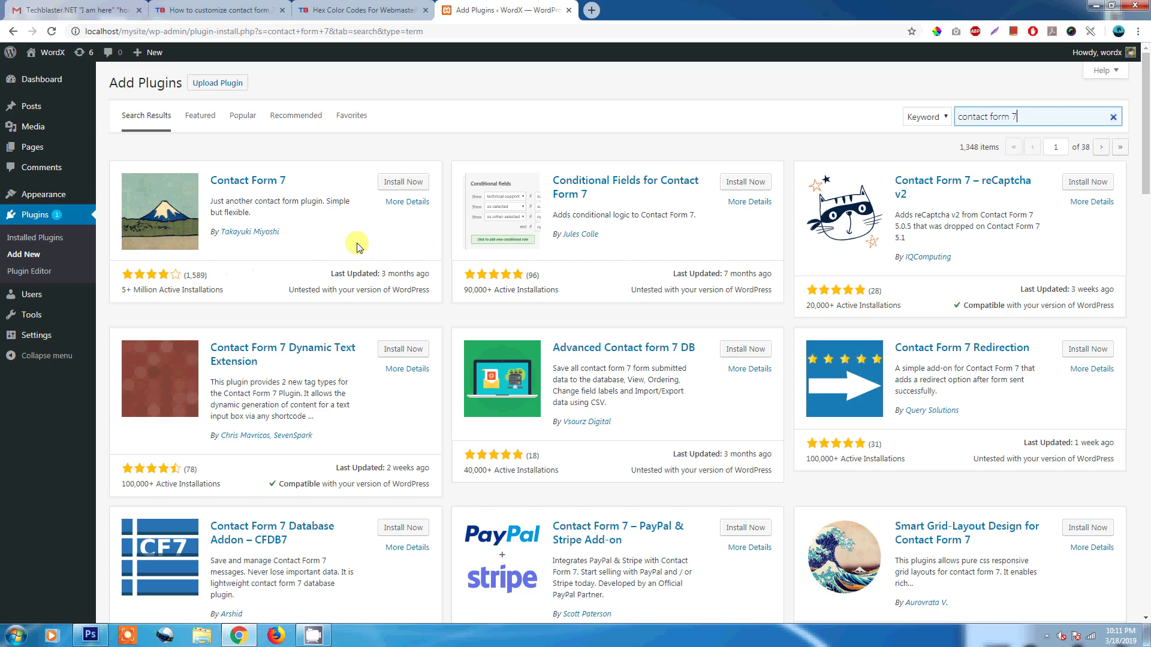
click(402, 187)
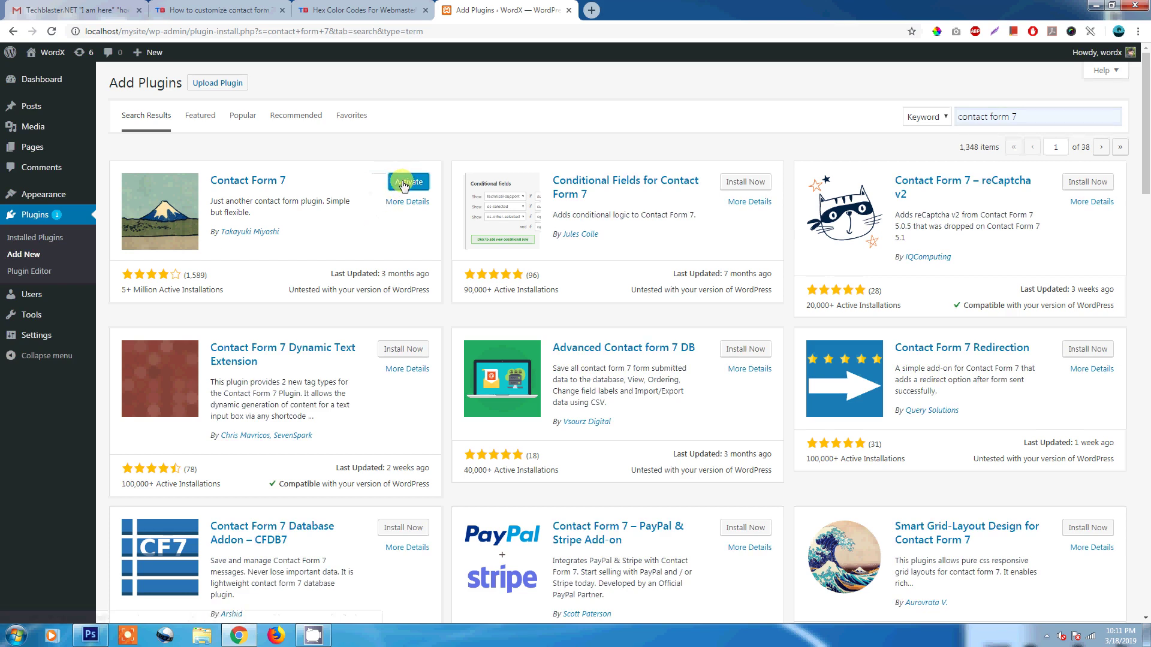
click(404, 185)
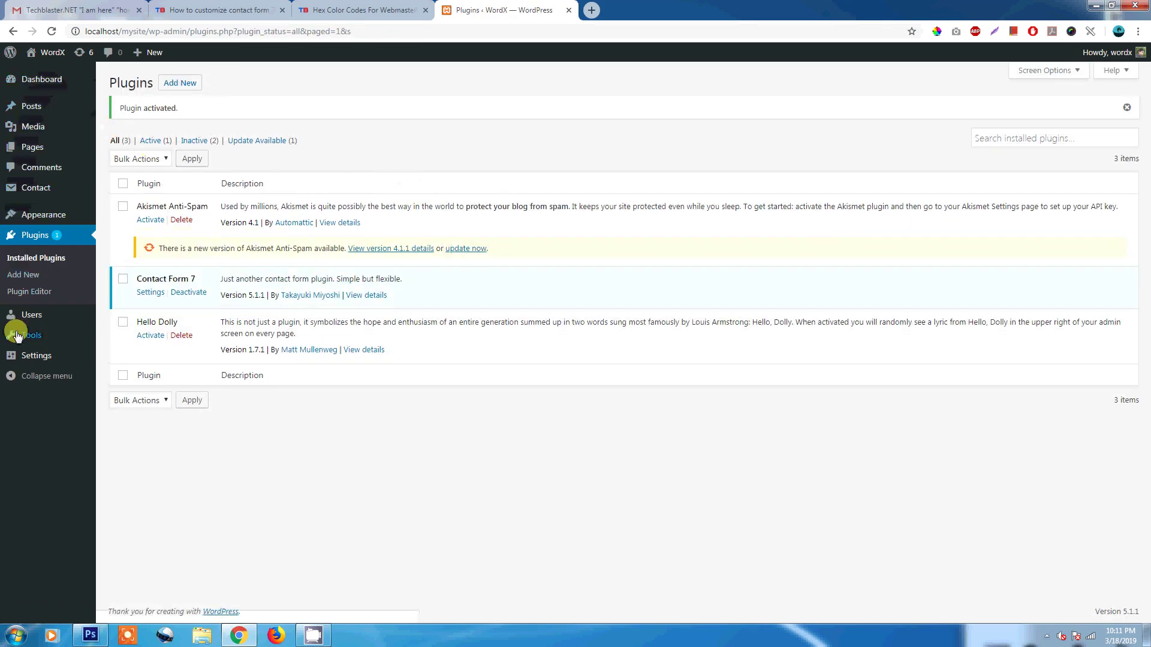
Copy the full shortcode of Contact form 1 from the contact forms list
mouse_move(40, 187)
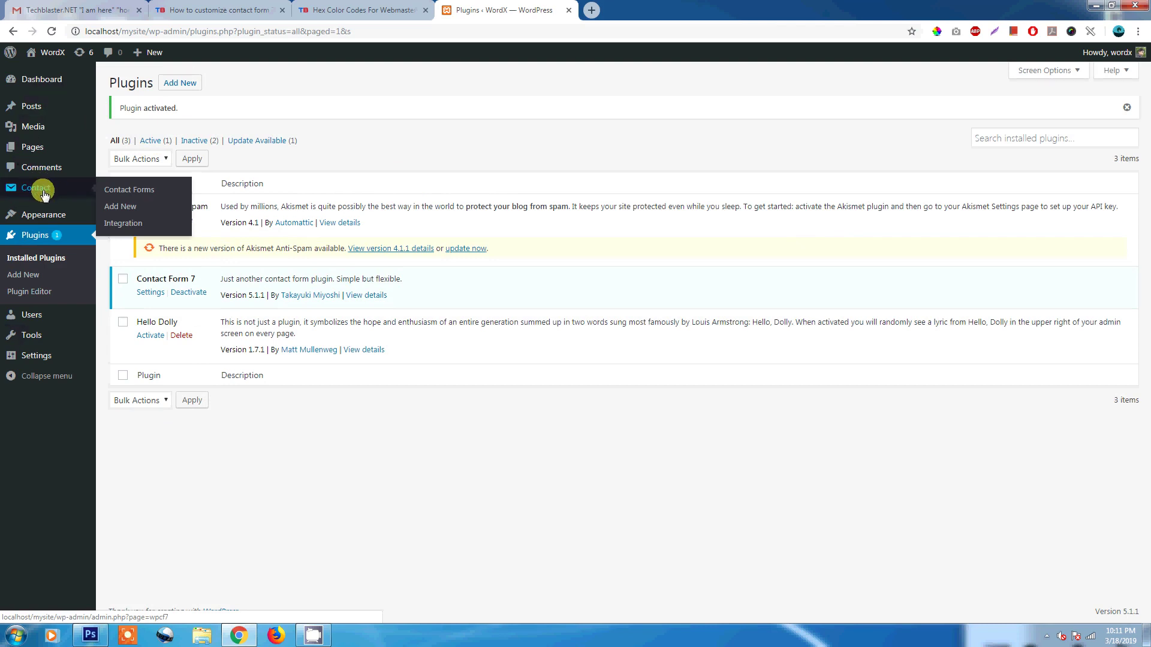
click(123, 190)
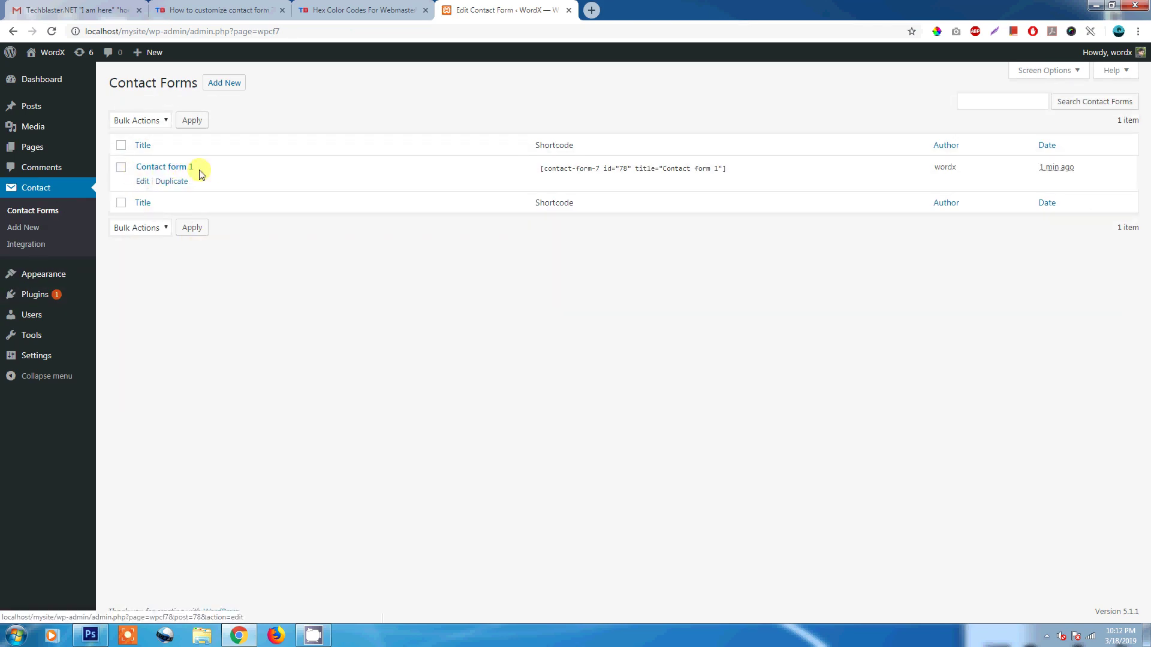
click(540, 169)
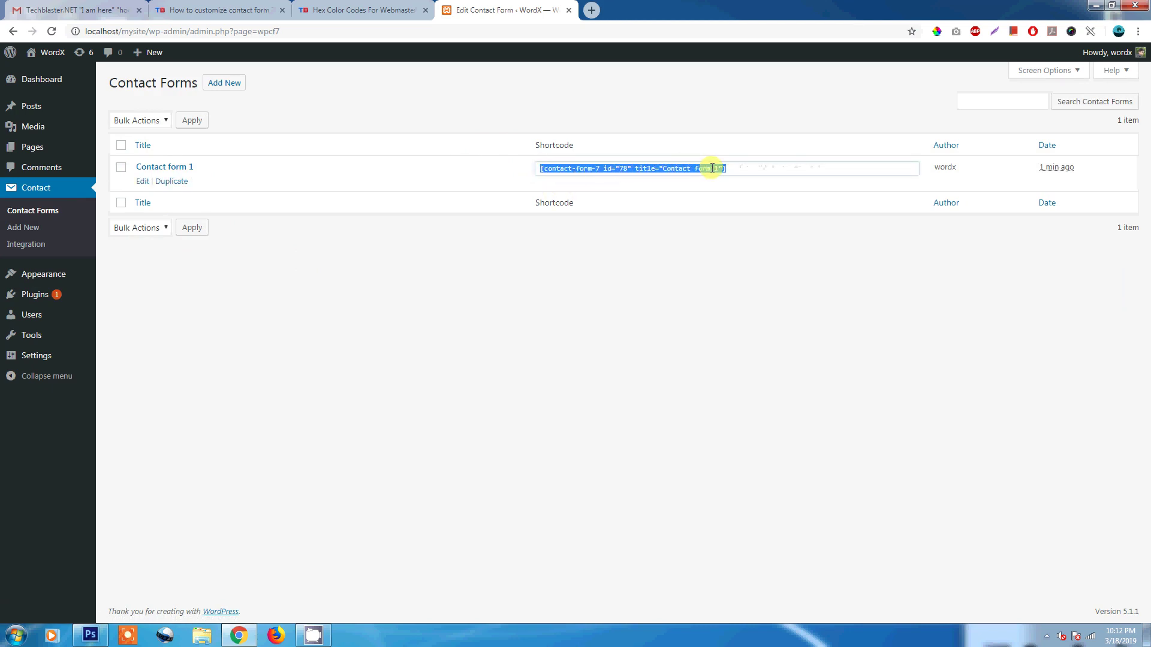
click(743, 168)
drag(734, 169, 521, 174)
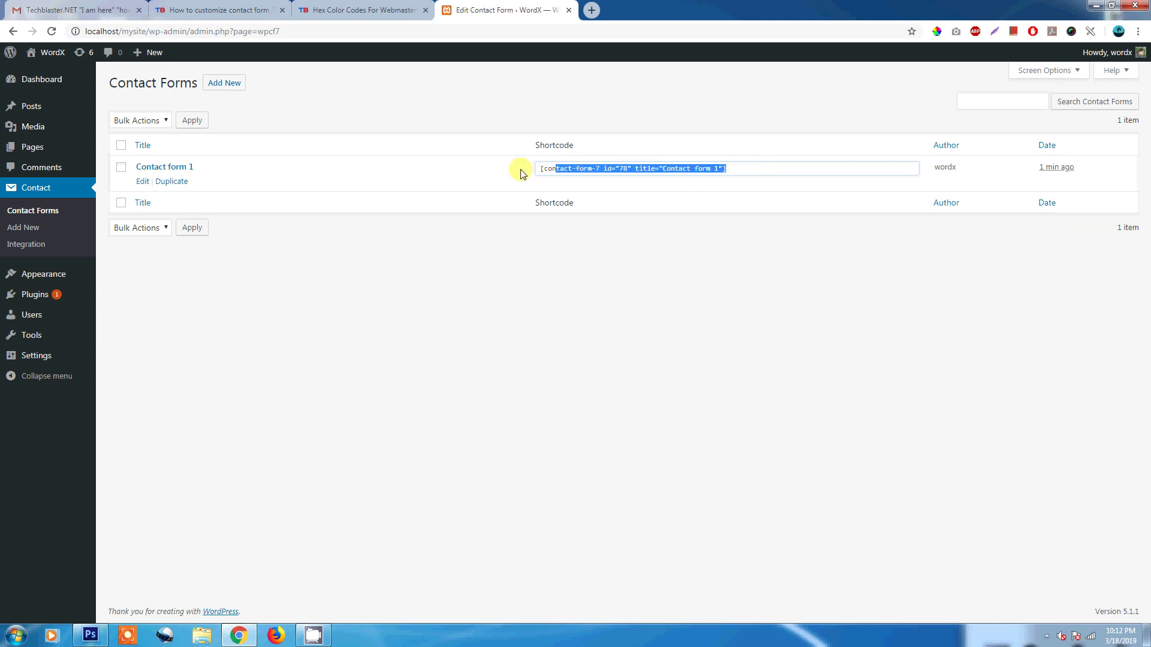
click(668, 167)
drag(728, 168, 540, 170)
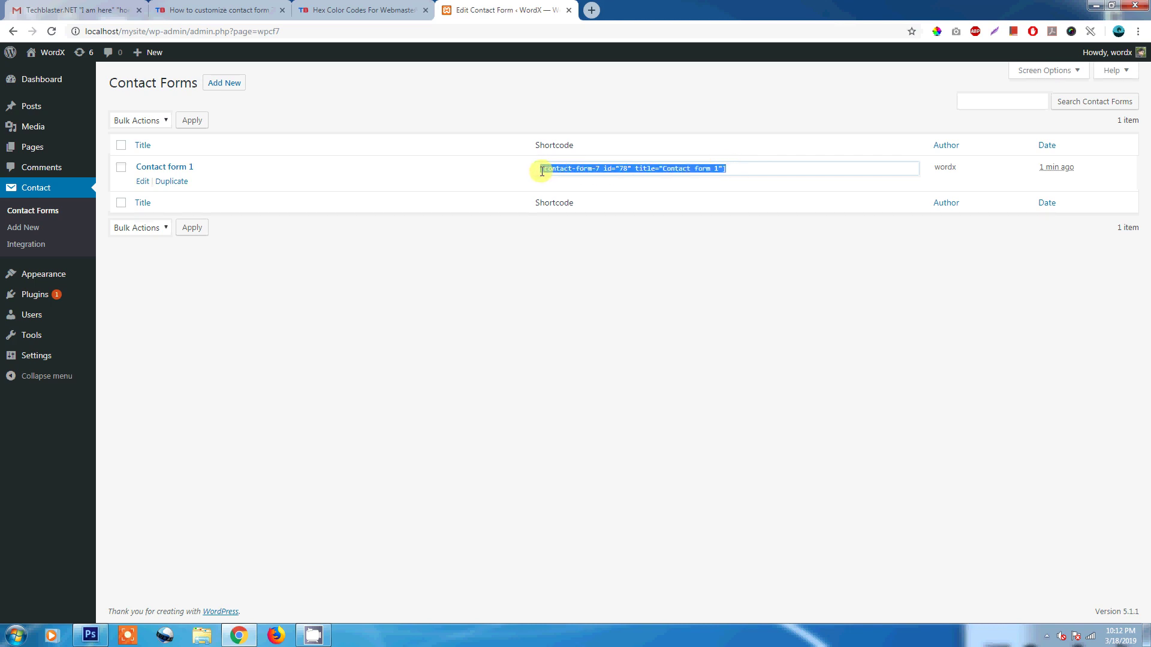
right_click(578, 169)
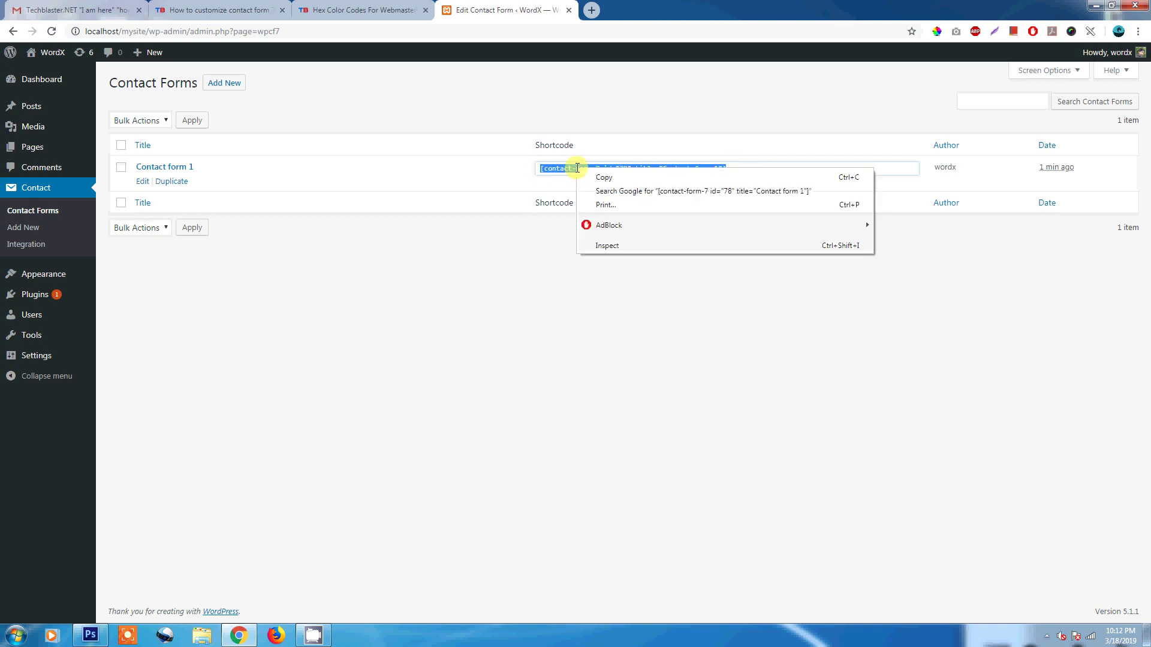
click(589, 174)
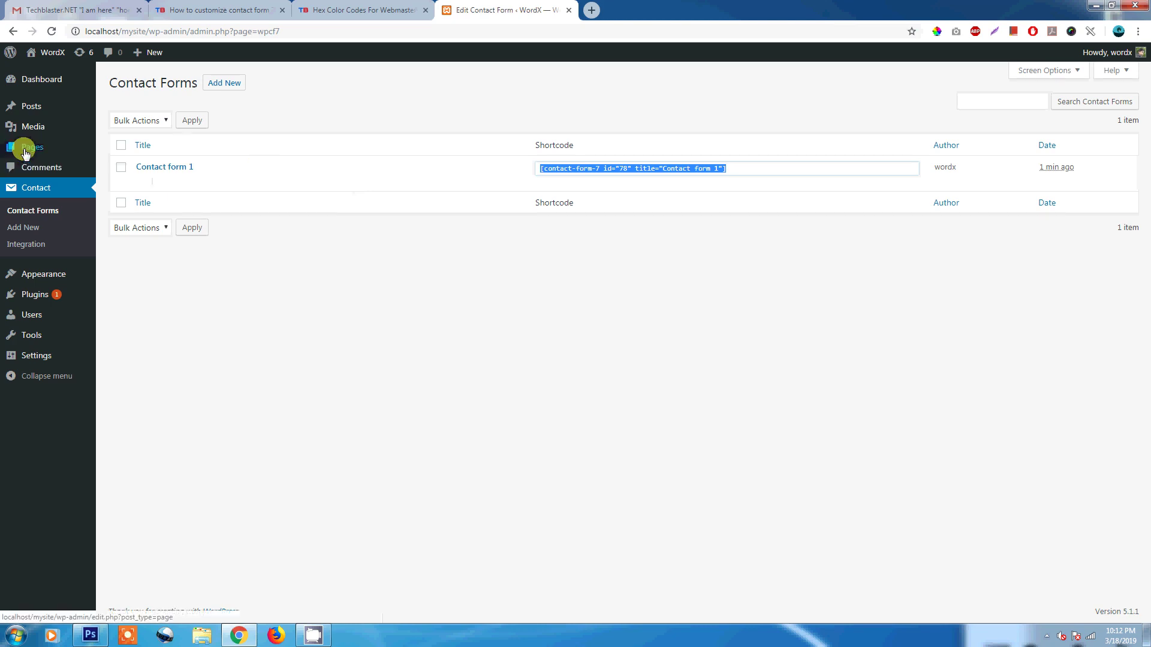
Create a new page titled "Contact Us"
mouse_move(25, 153)
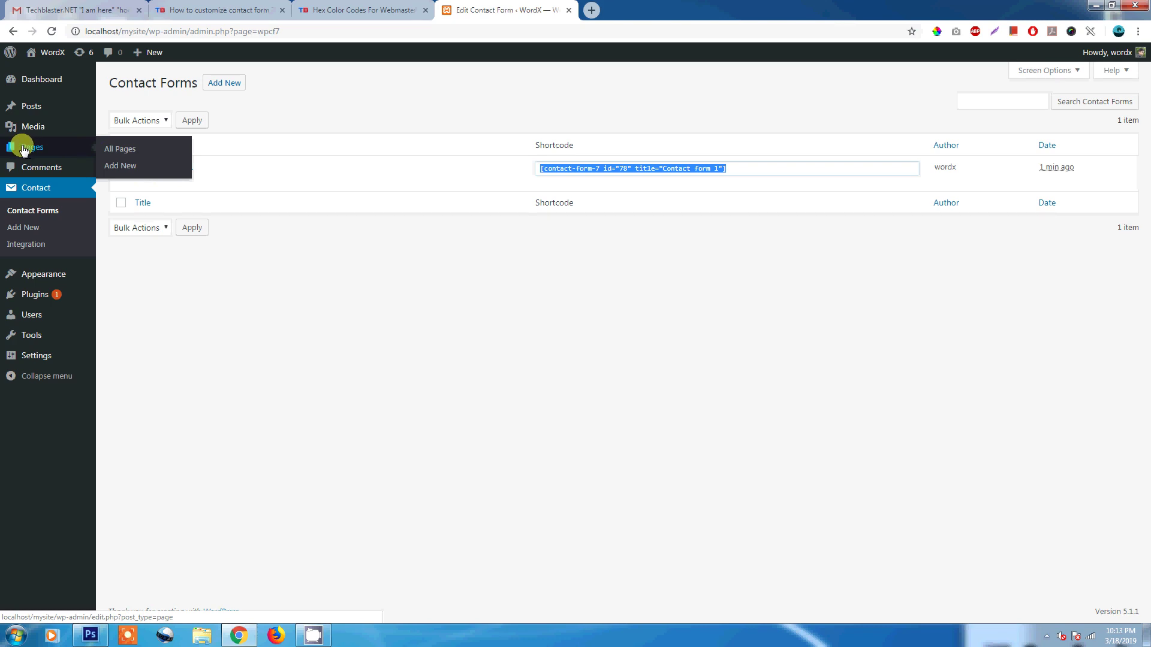
click(125, 168)
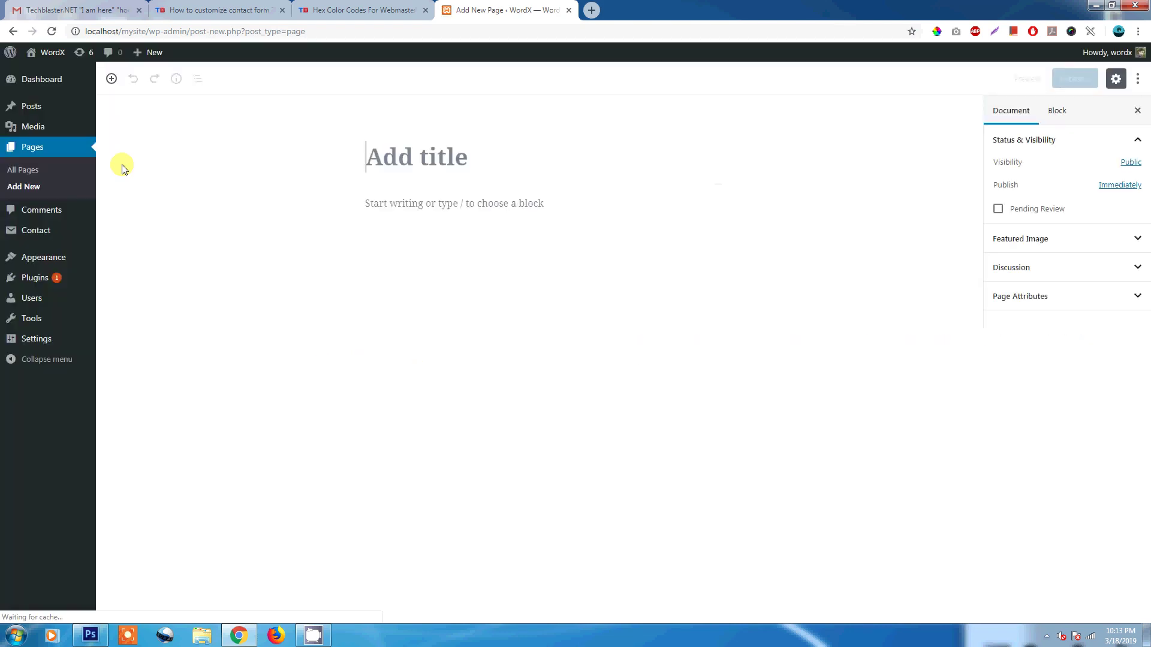
click(403, 175)
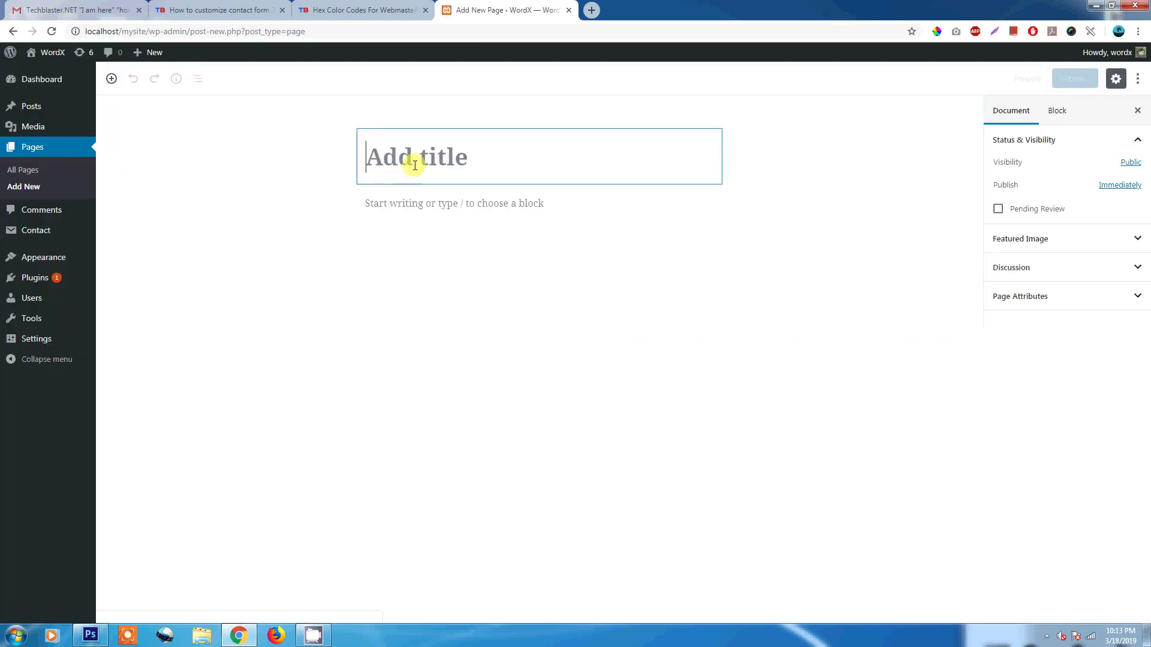
text(X)
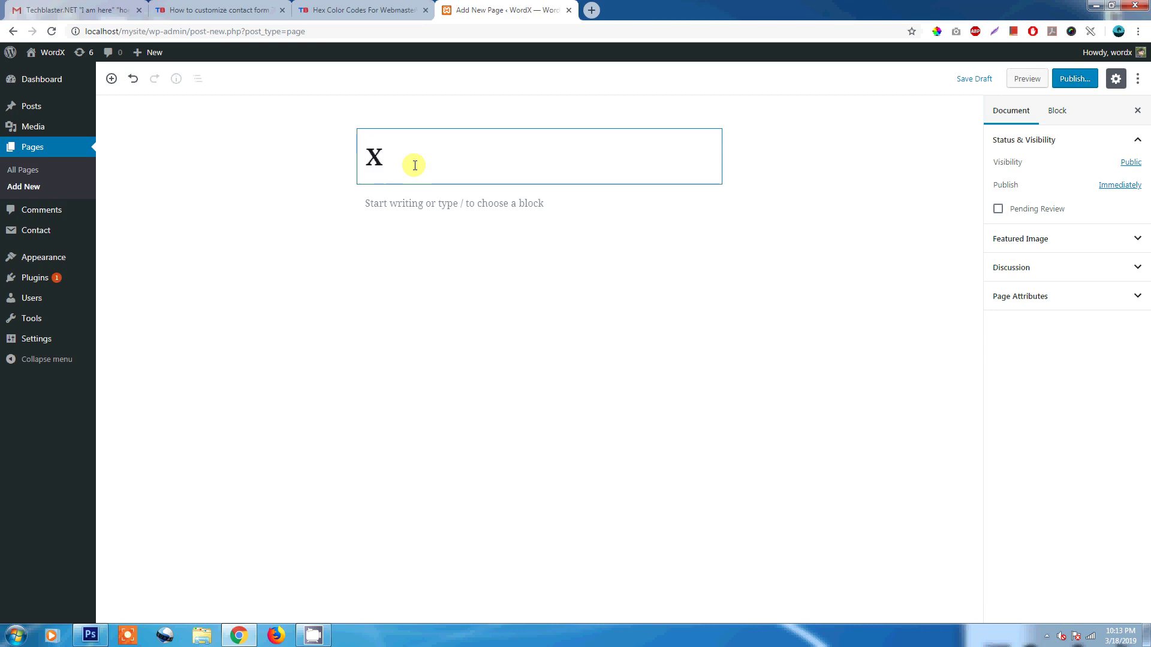
key(BackSpace)
text(Contact )
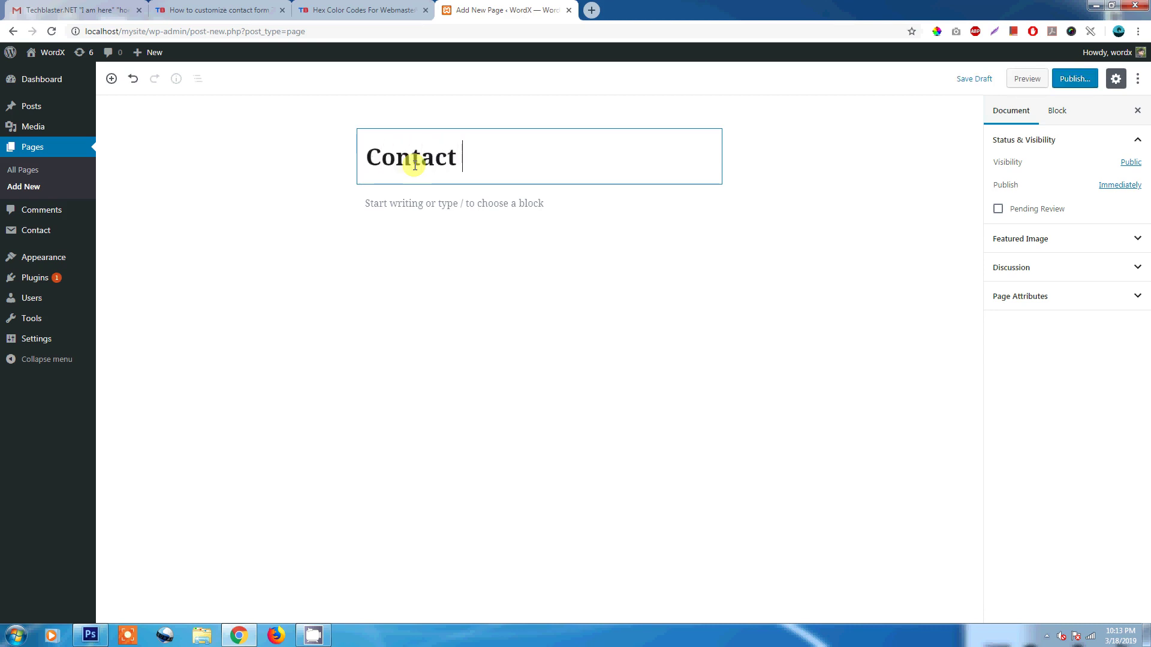
text(Us)
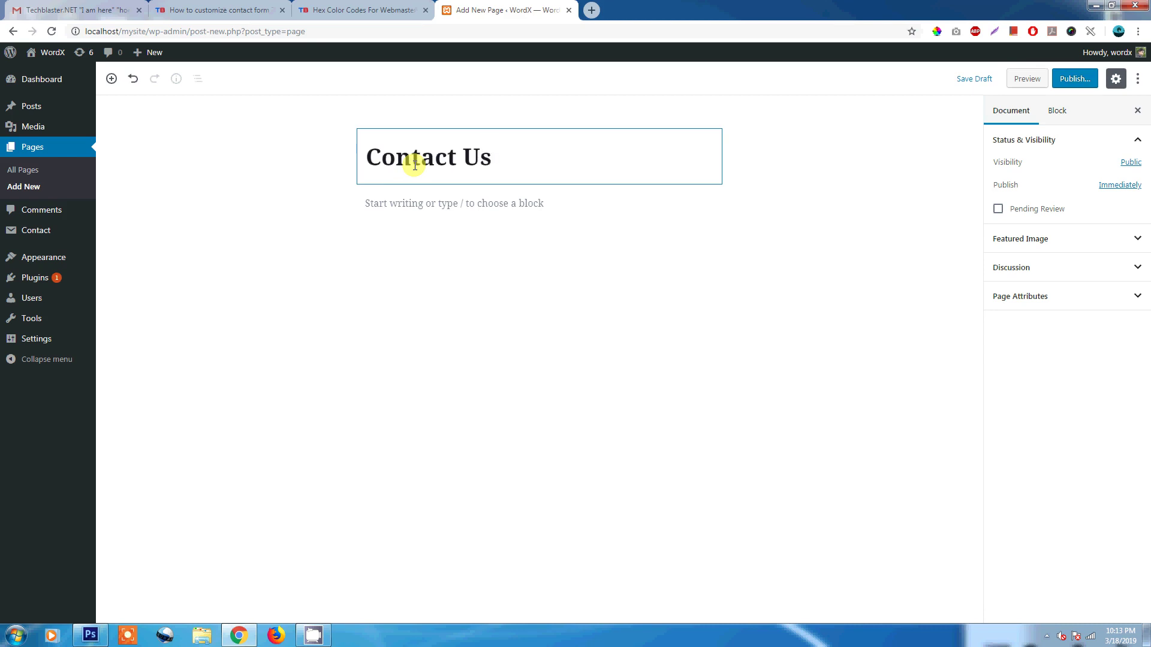
Paste the copied contact form shortcode into the page body and publish the page
click(379, 205)
right_click(379, 205)
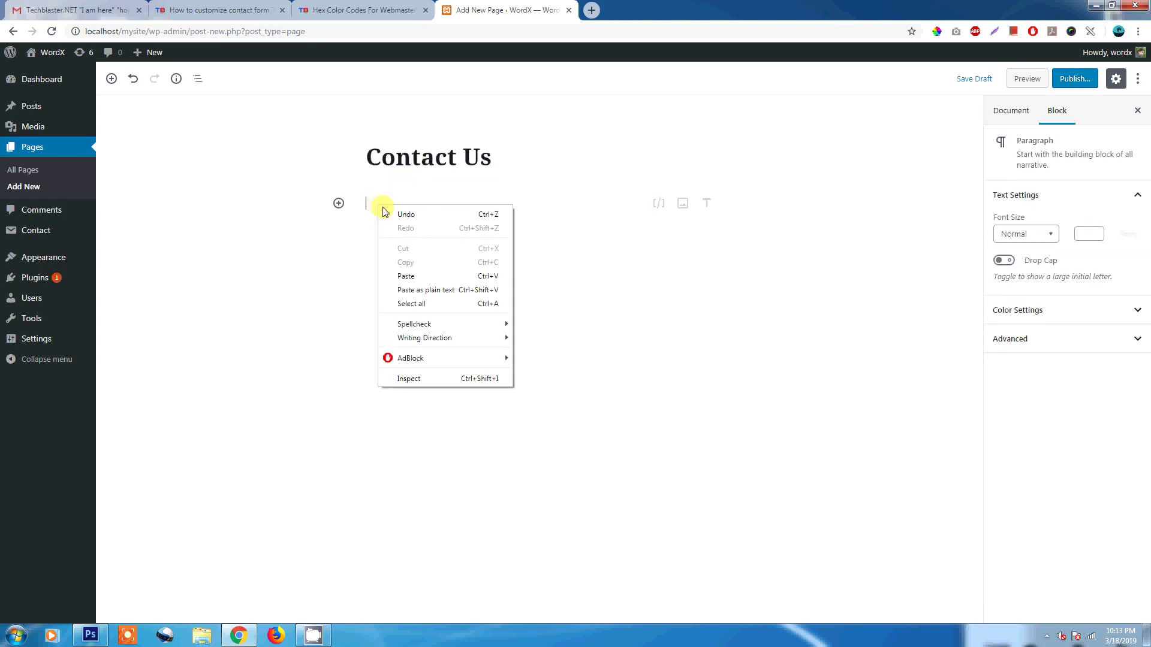
click(411, 273)
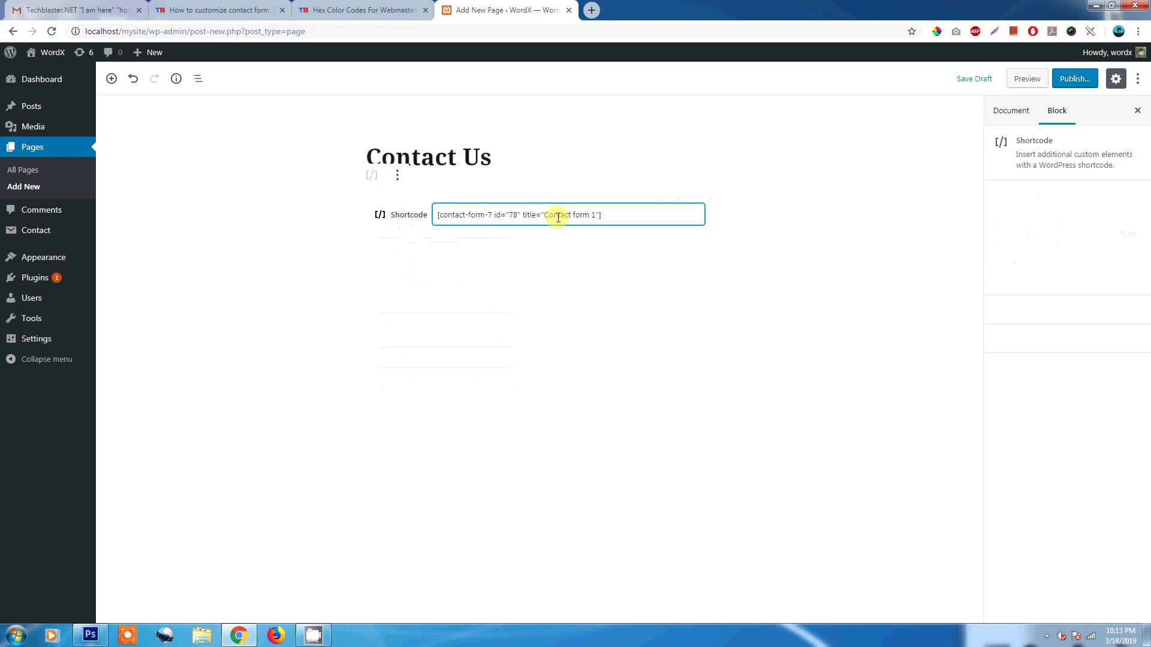
click(1070, 83)
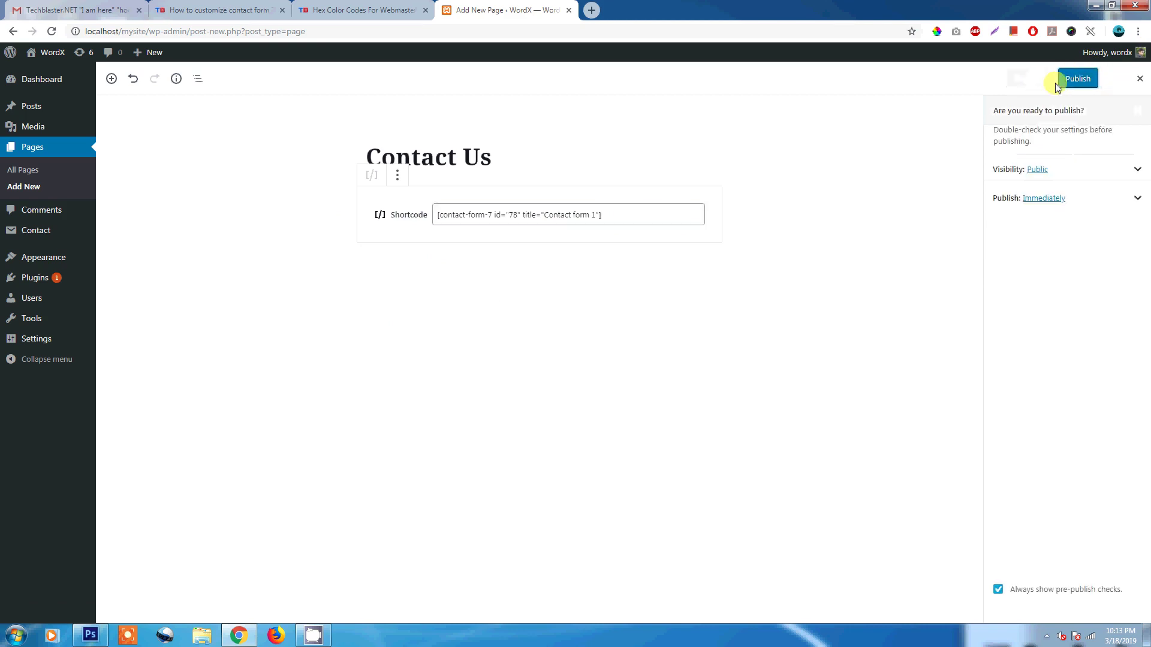
click(1078, 79)
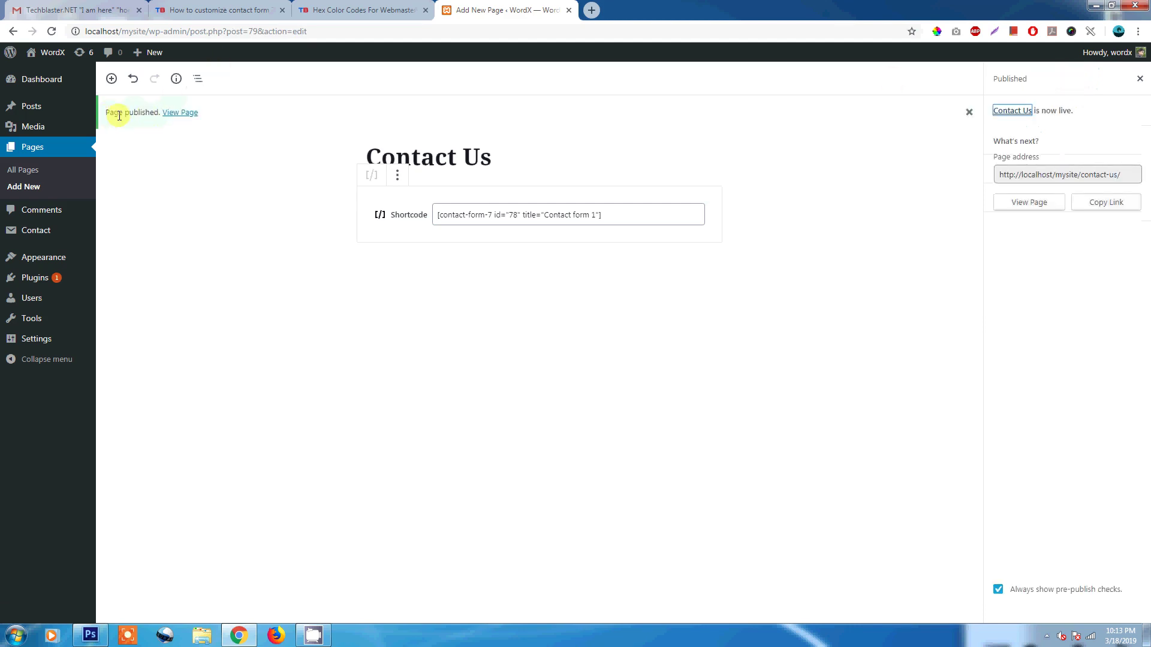
Open the published Contact Us page in a new tab and examine its name, email, subject and message fields
right_click(180, 116)
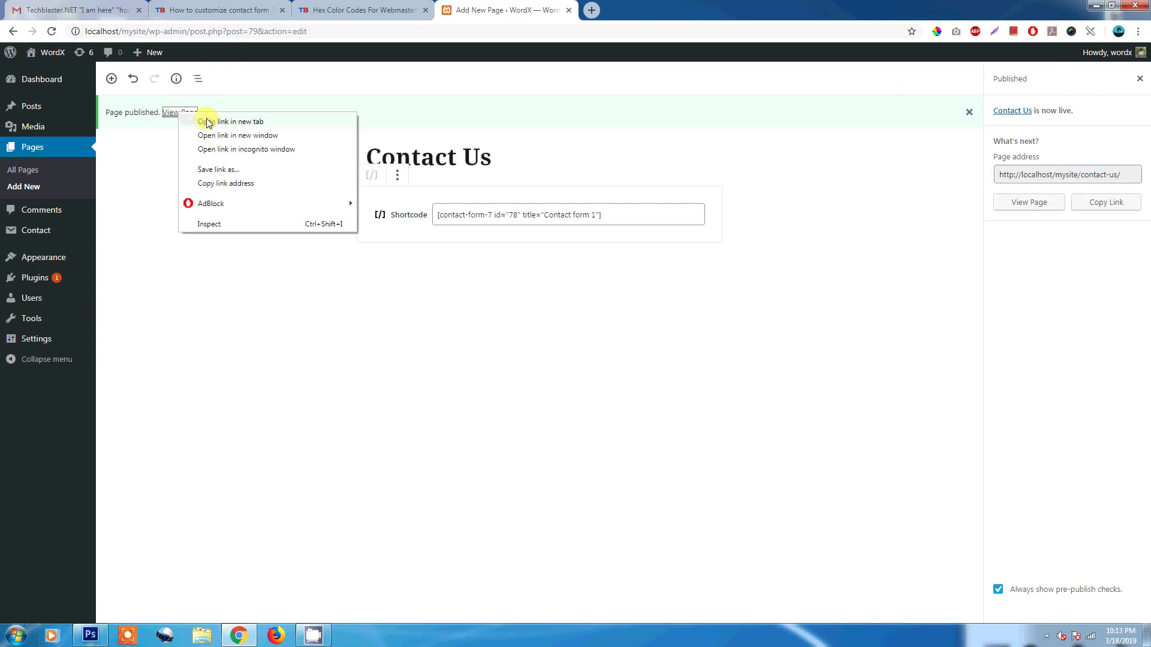
click(230, 122)
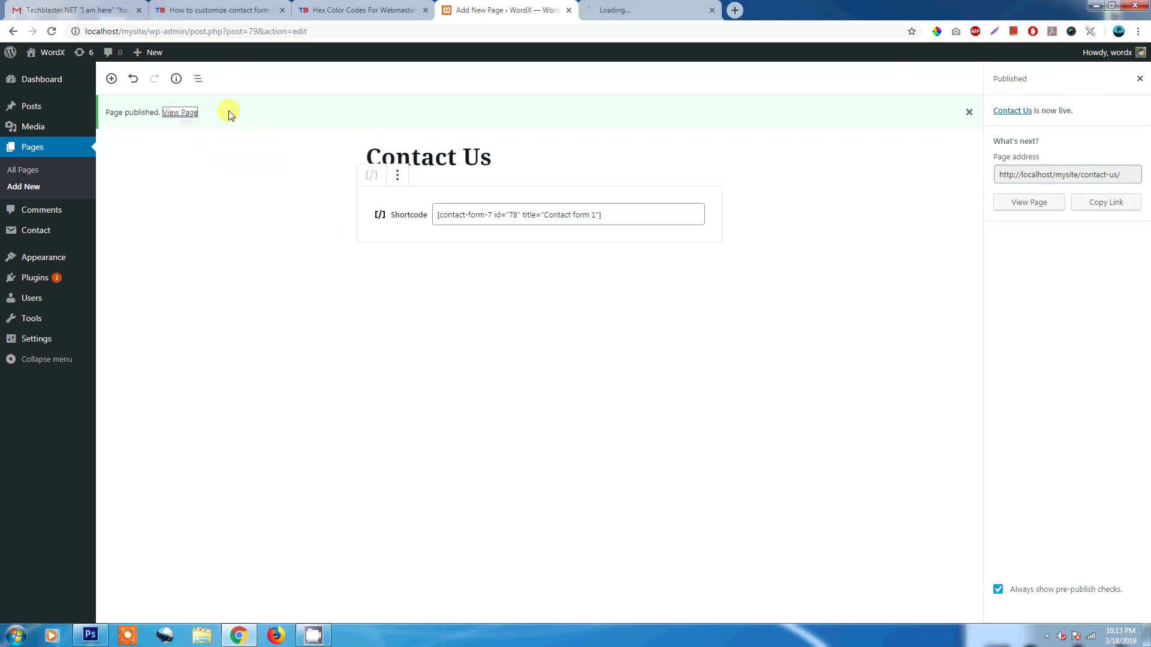
click(619, 11)
click(442, 250)
click(368, 252)
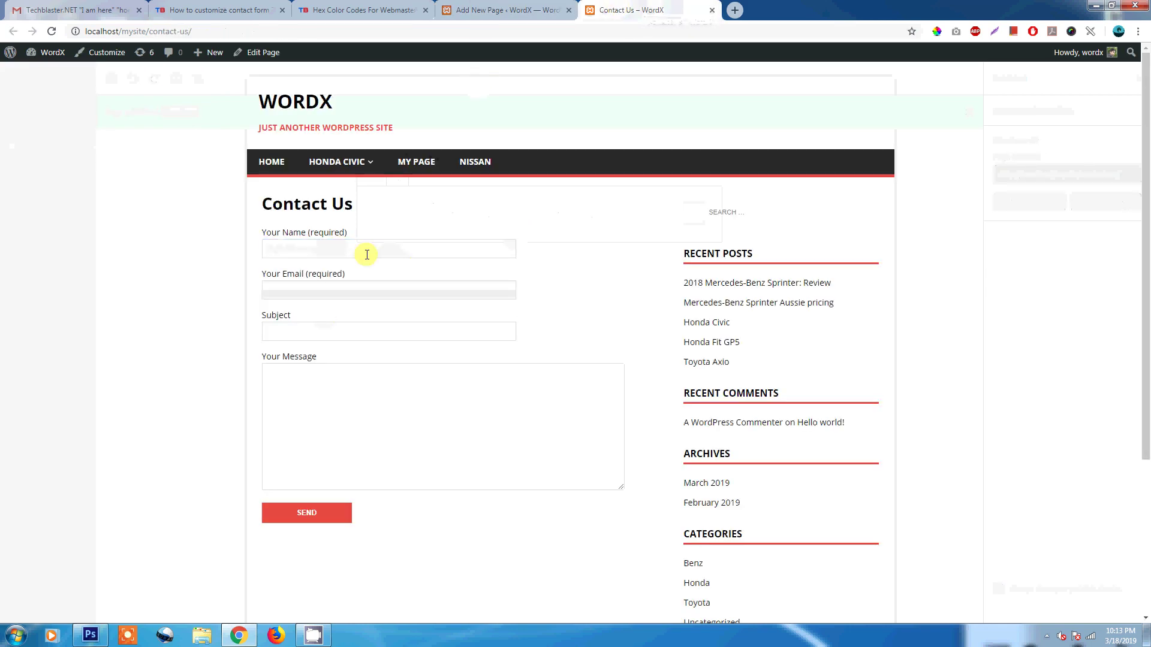
click(304, 248)
click(388, 217)
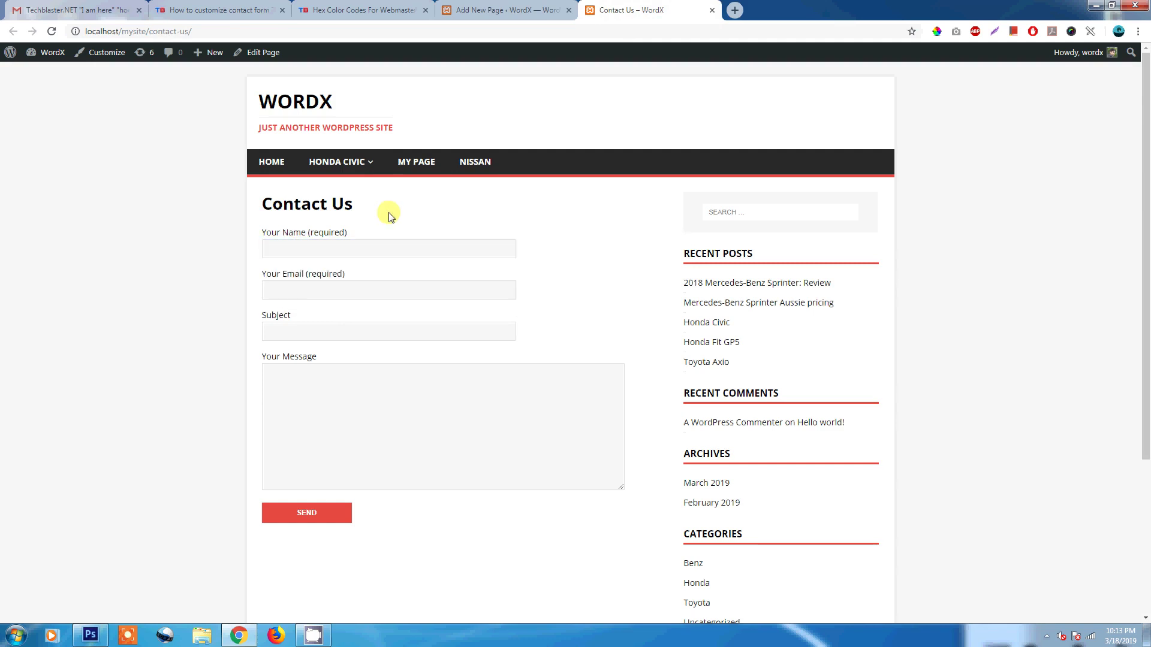
click(290, 252)
click(470, 213)
click(334, 249)
click(507, 224)
click(300, 291)
click(504, 221)
click(314, 326)
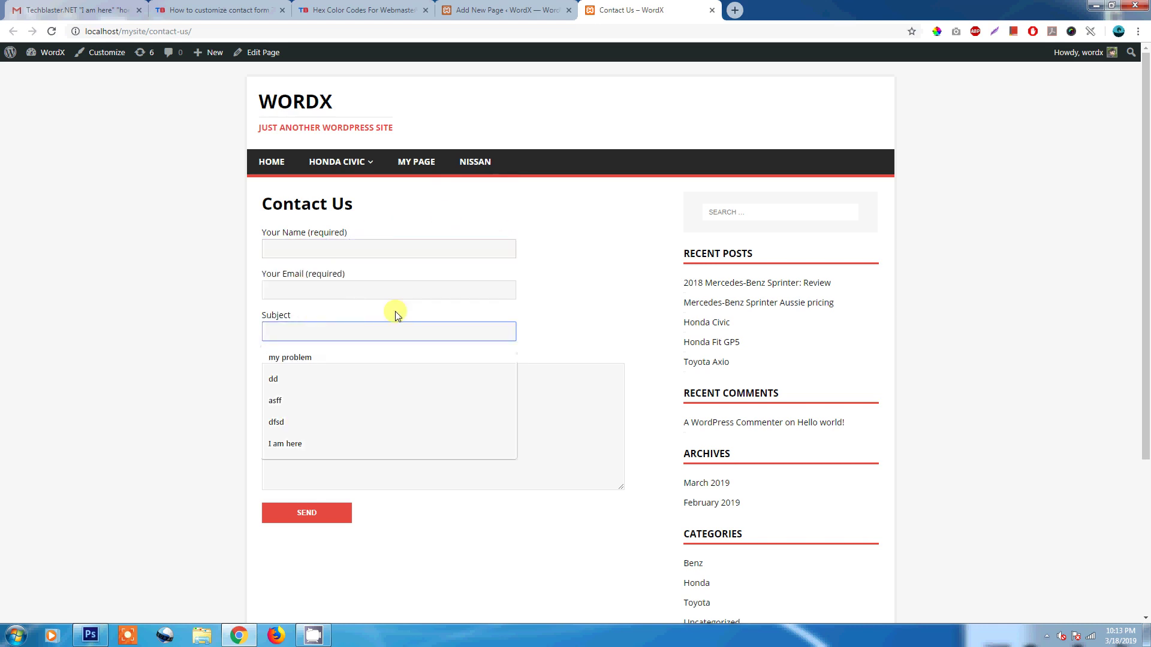
click(545, 282)
click(300, 412)
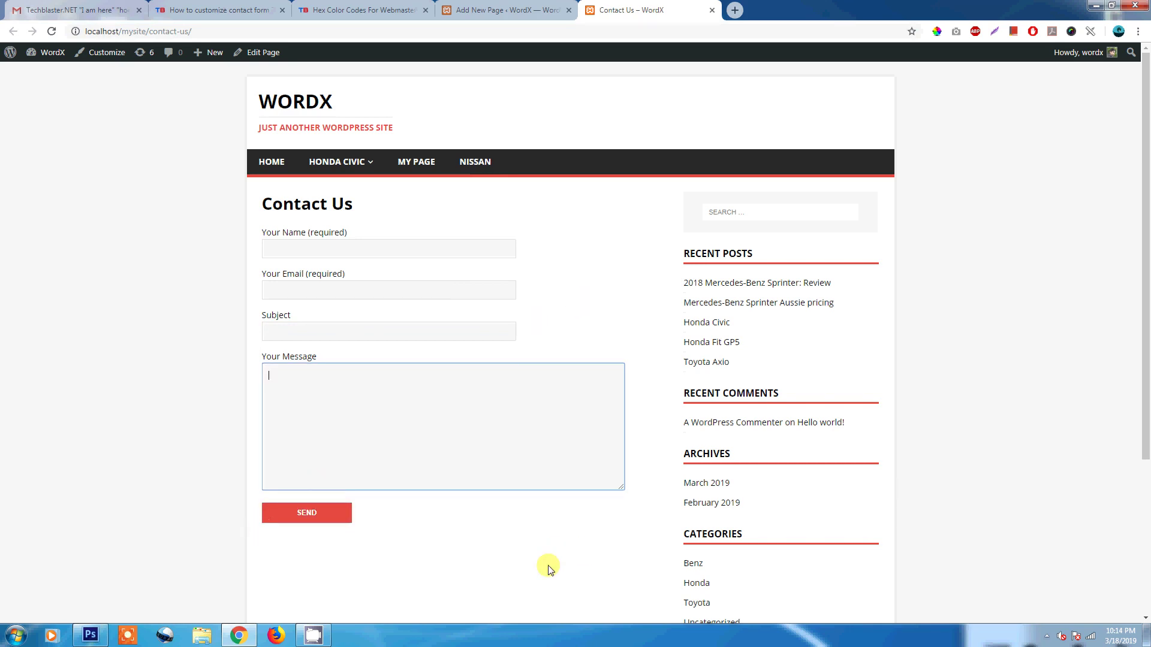
Fill in the form with the sender's name and email, the subject "my problem" and the message "bgddj", and send it
click(303, 254)
click(304, 265)
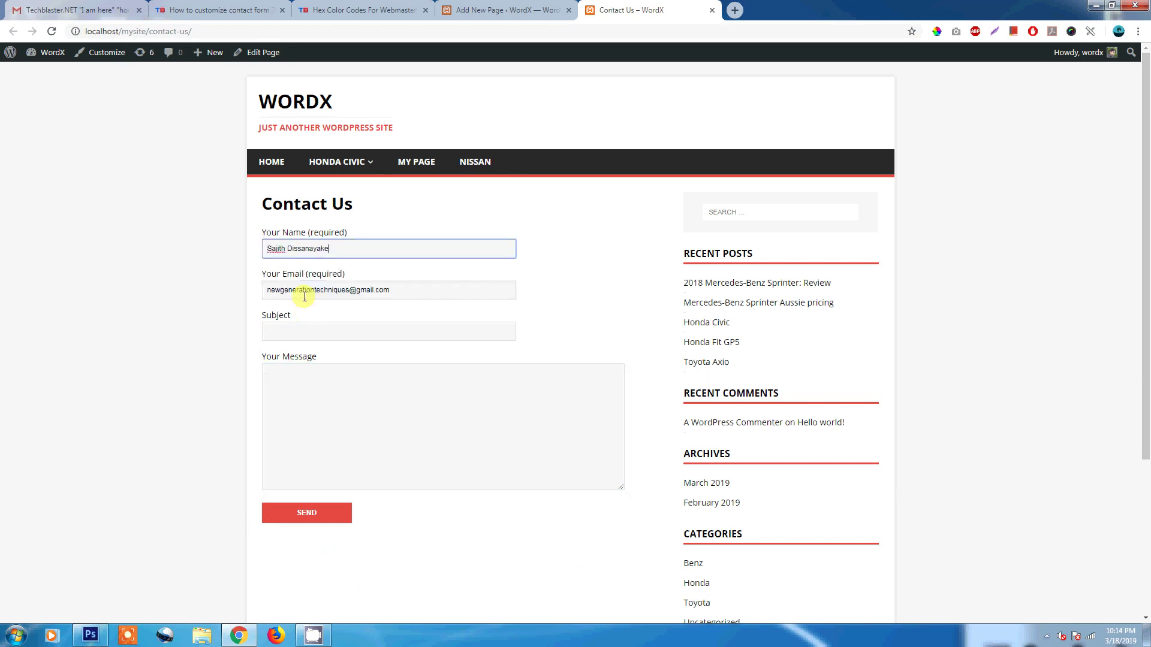
click(296, 333)
click(298, 357)
click(298, 399)
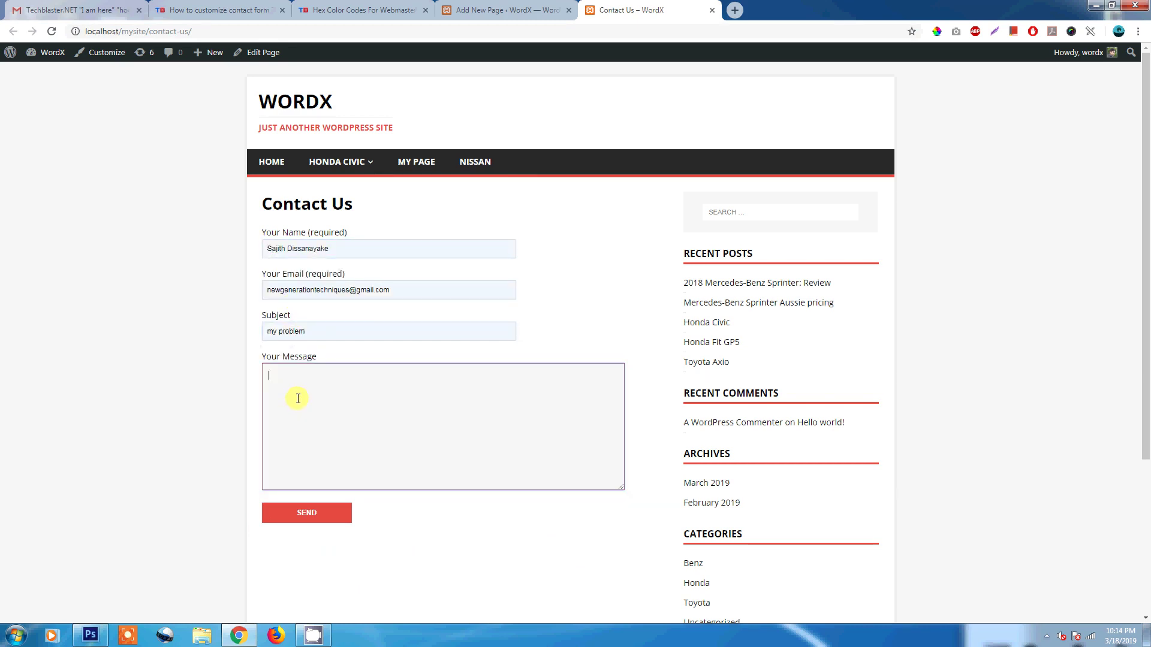
click(314, 512)
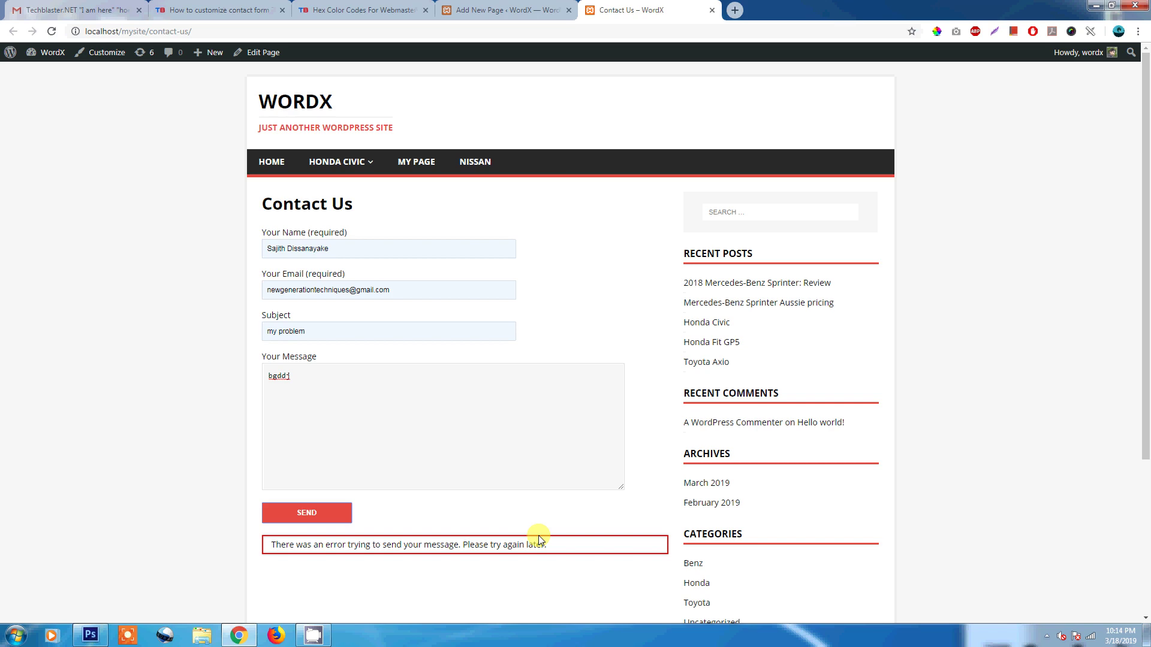
click(485, 463)
click(348, 435)
click(545, 232)
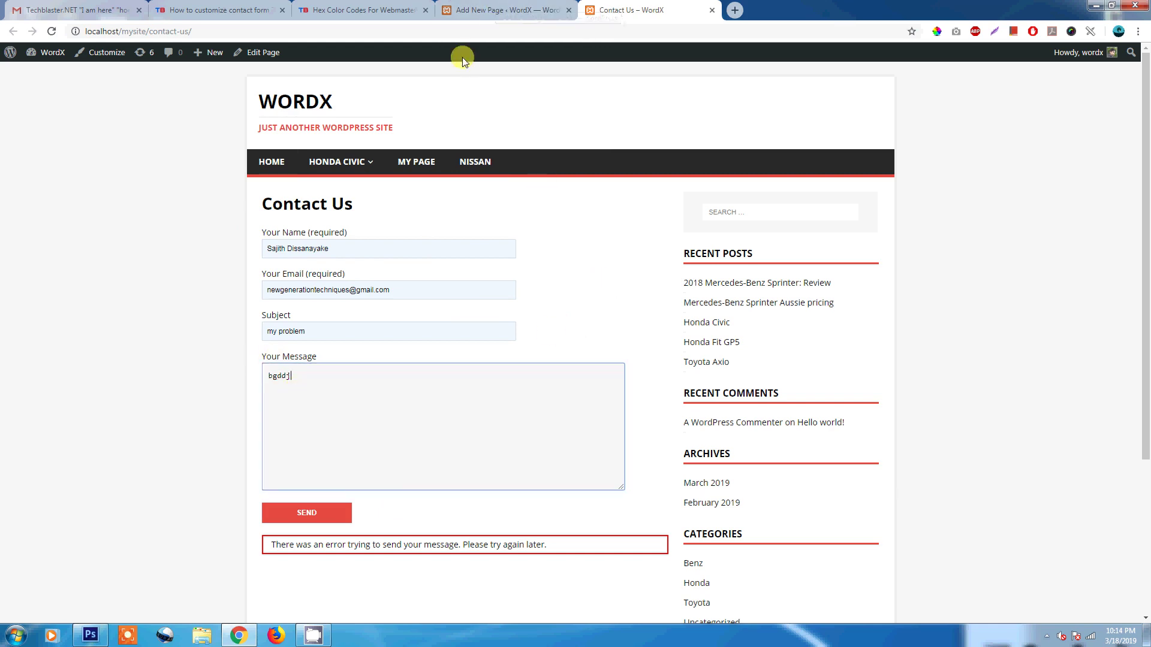
Return to the browser tab with the Contact Us page editor
click(517, 8)
key(ctrl+Tab)
click(521, 6)
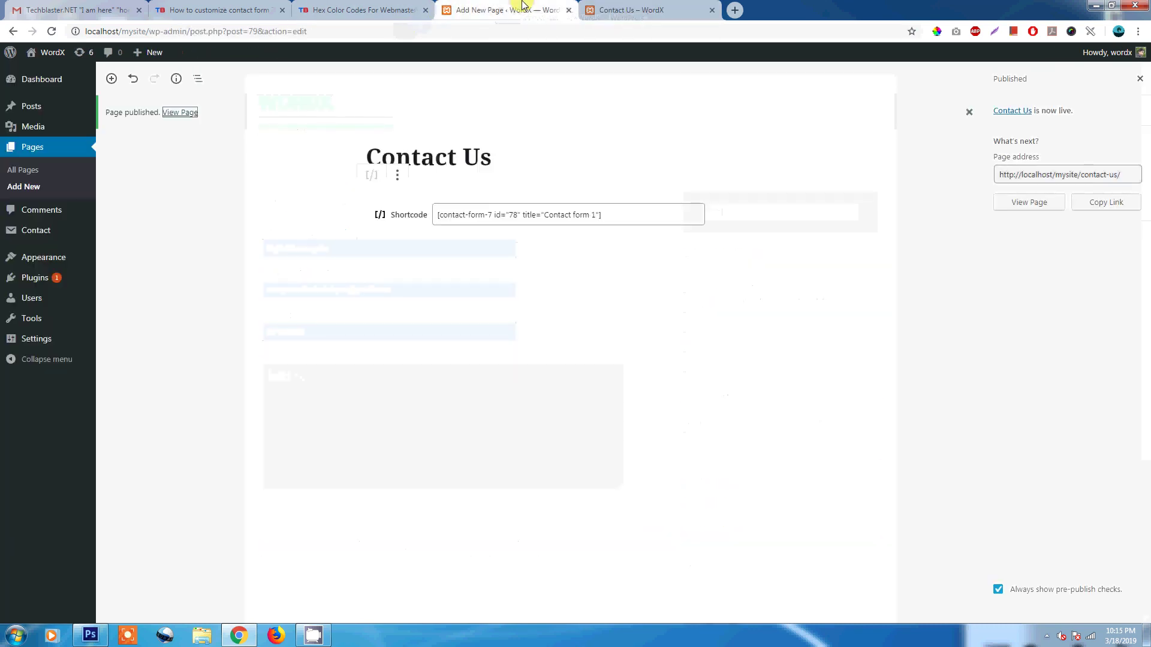
click(603, 6)
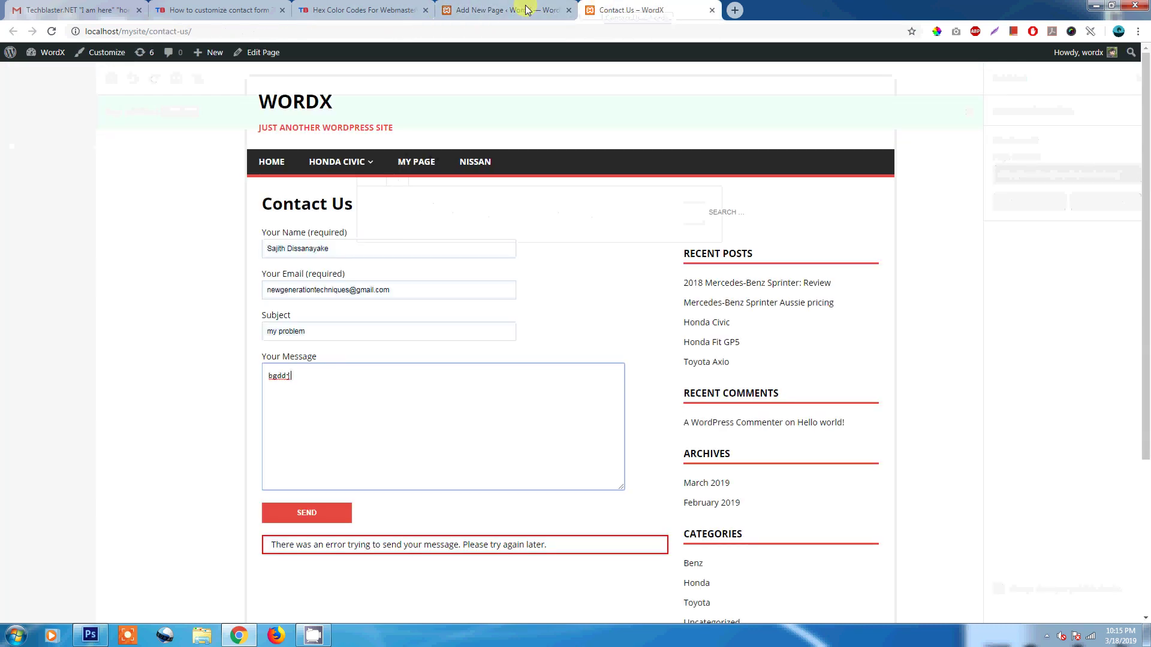
click(505, 12)
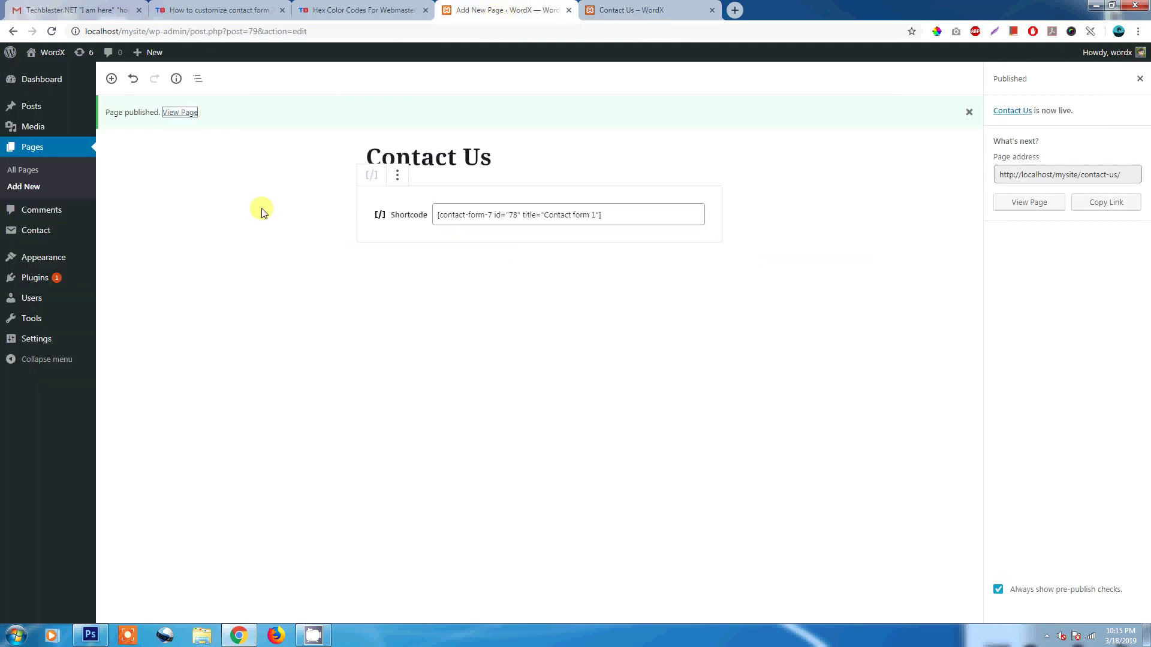
Open Contact form 1 for editing from the list of contact forms
mouse_move(16, 233)
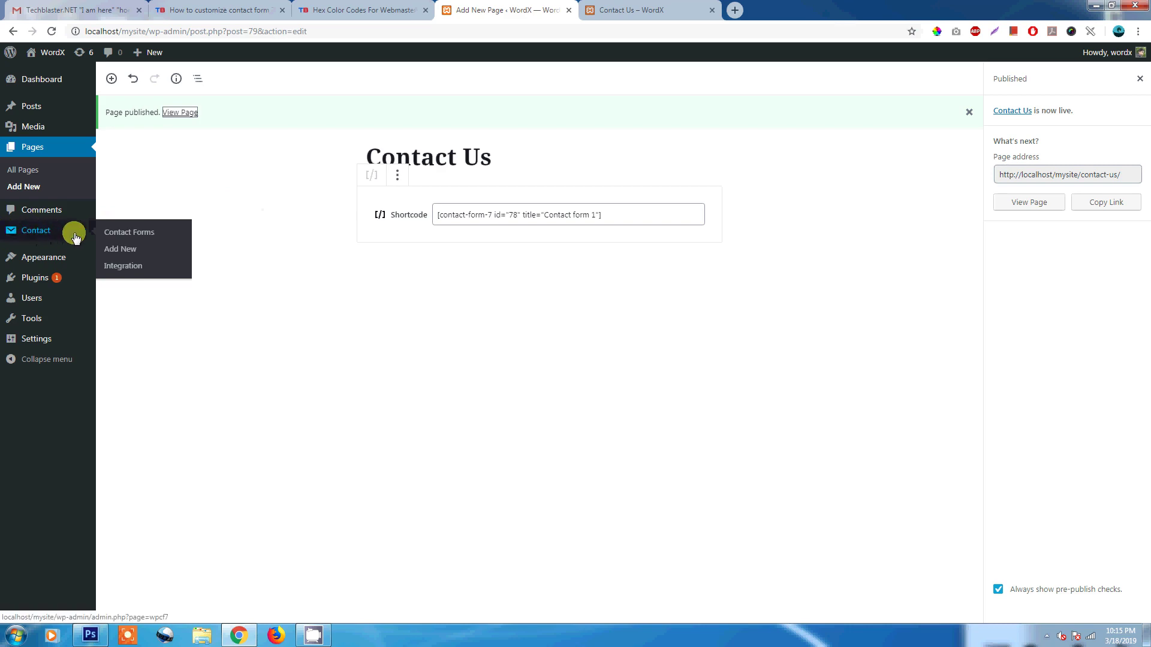
click(116, 238)
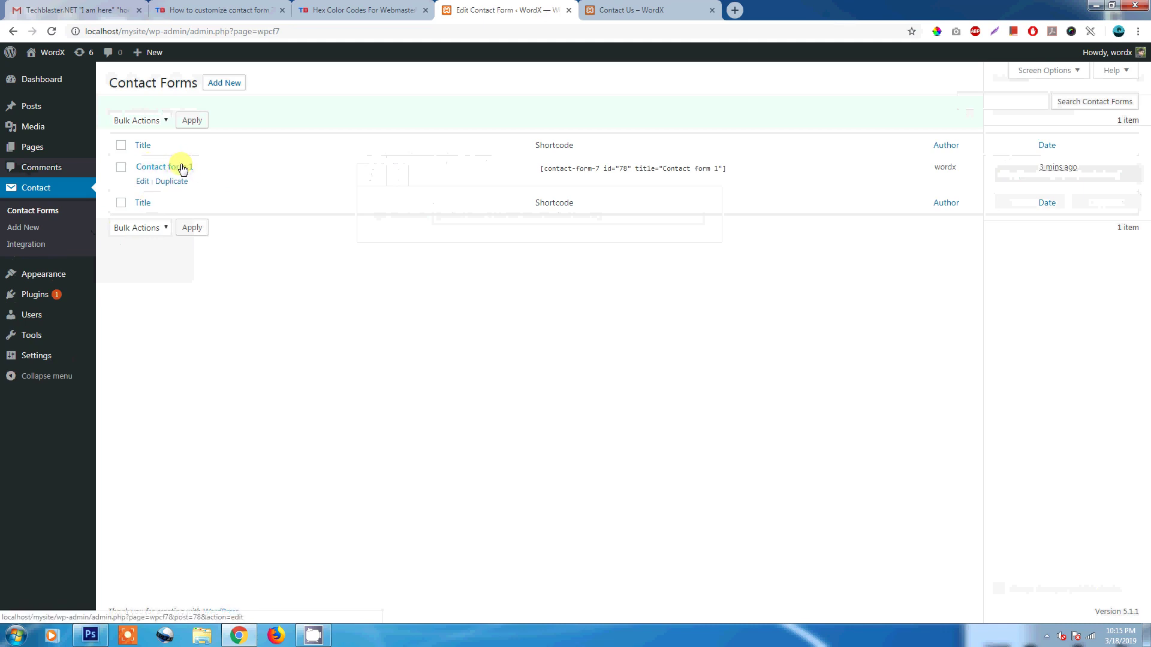
click(605, 9)
click(503, 10)
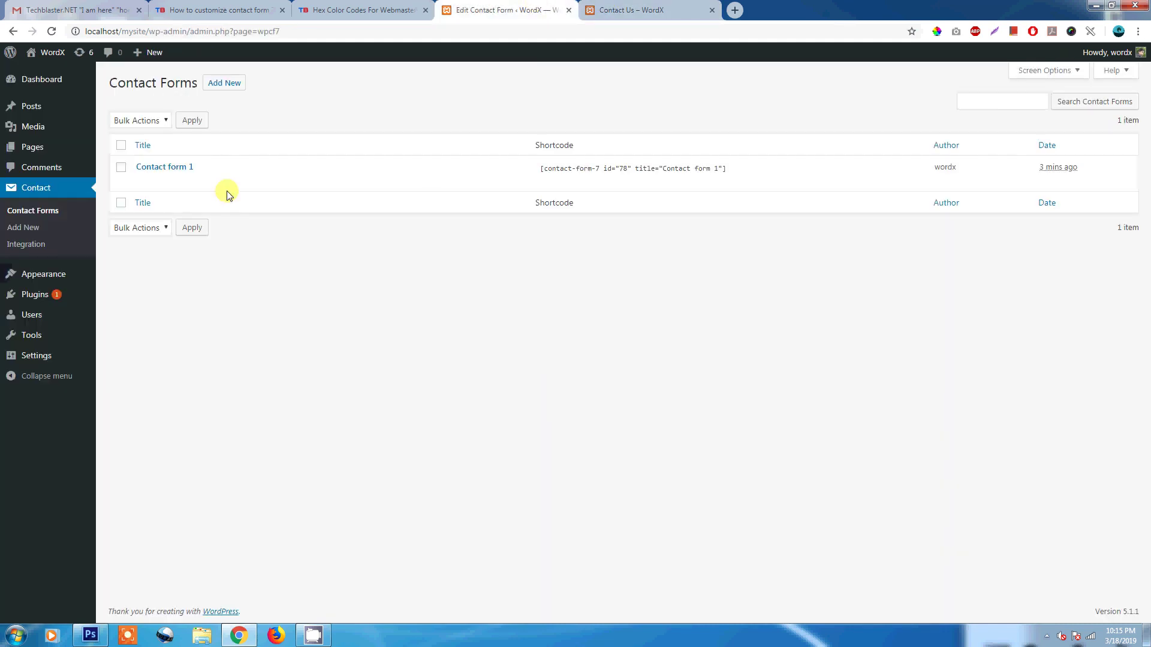
click(141, 181)
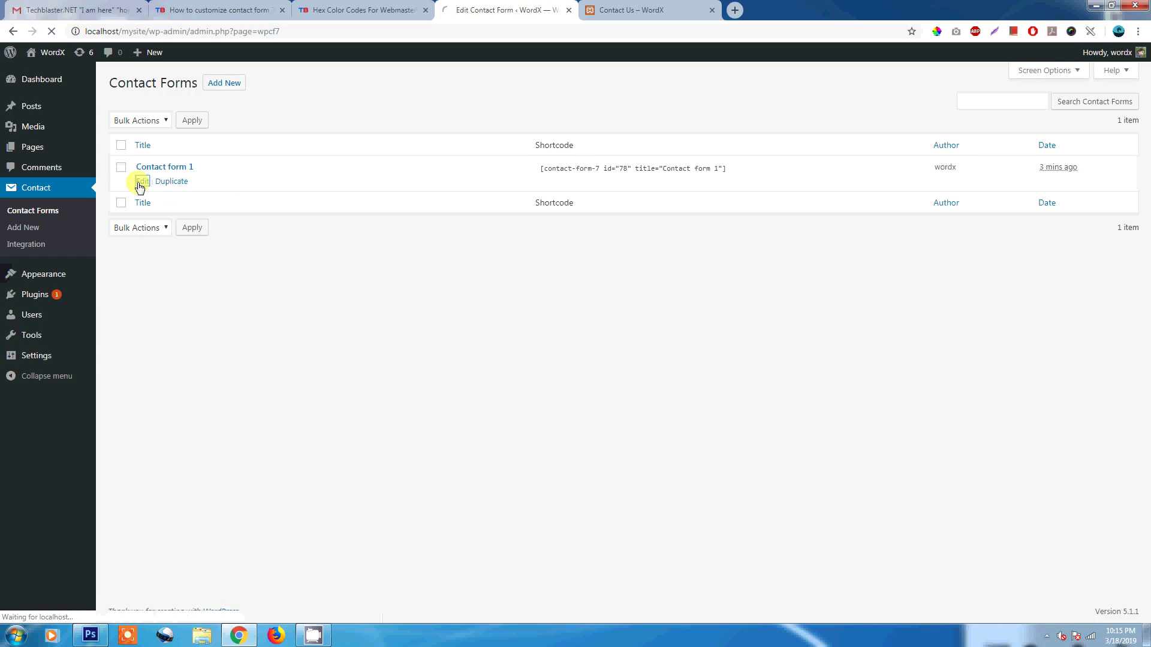
click(431, 443)
scroll(495, 444, down, 1)
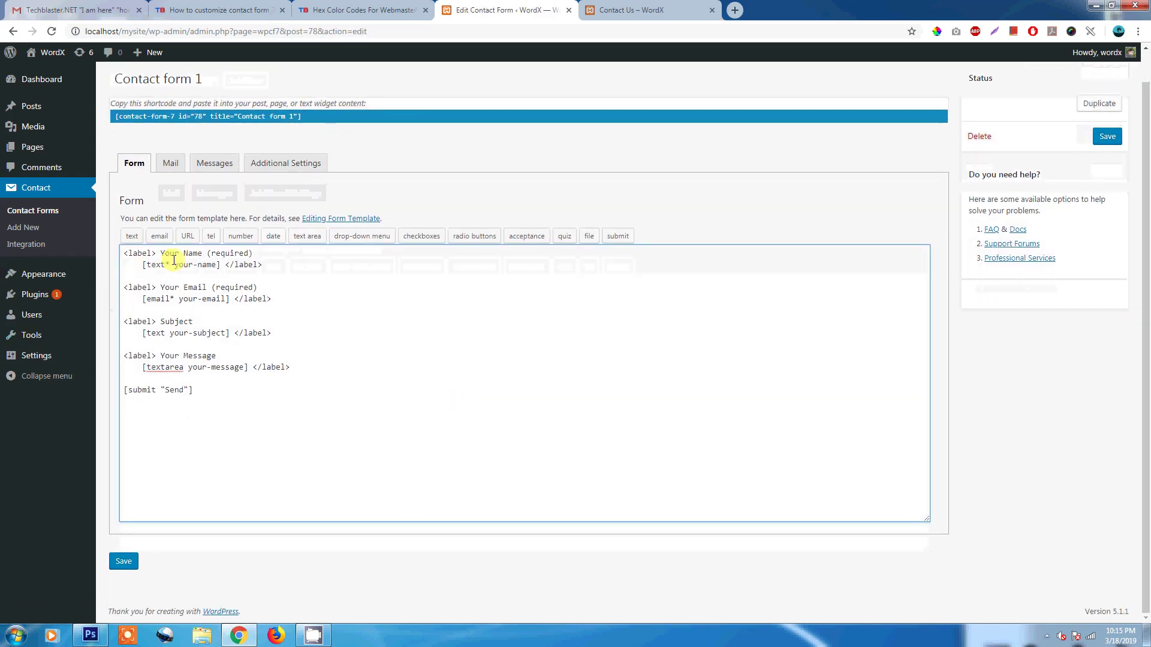
Compare the name field on the published Contact Us page with its label and text tag in the form template
click(618, 6)
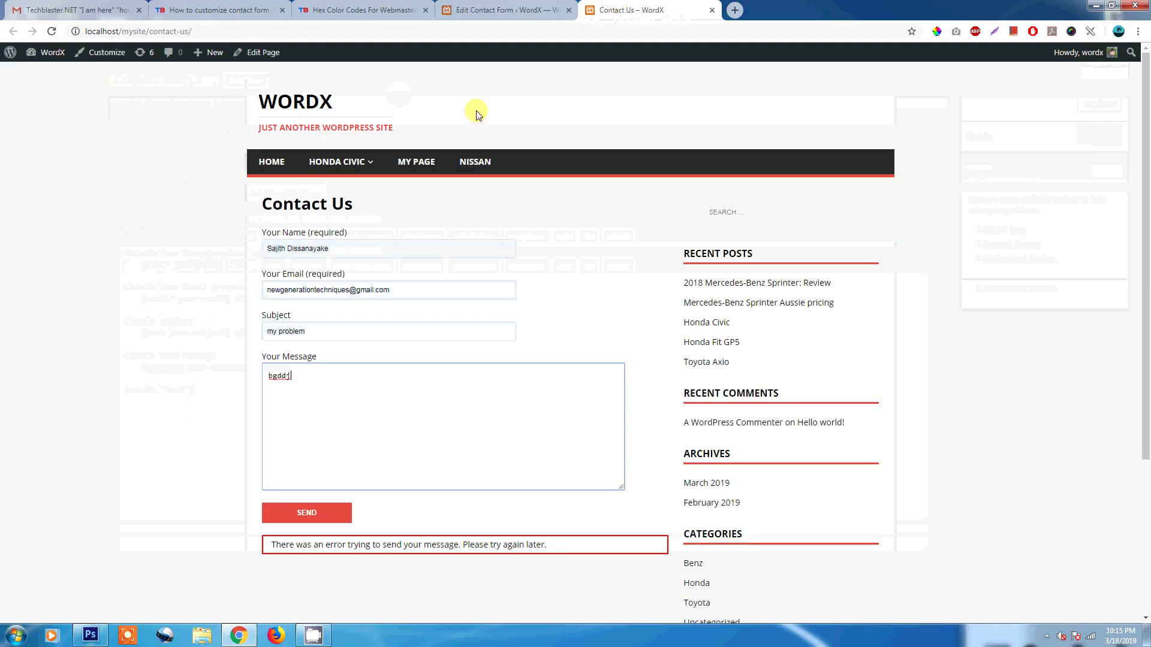
drag(264, 236, 347, 234)
click(504, 9)
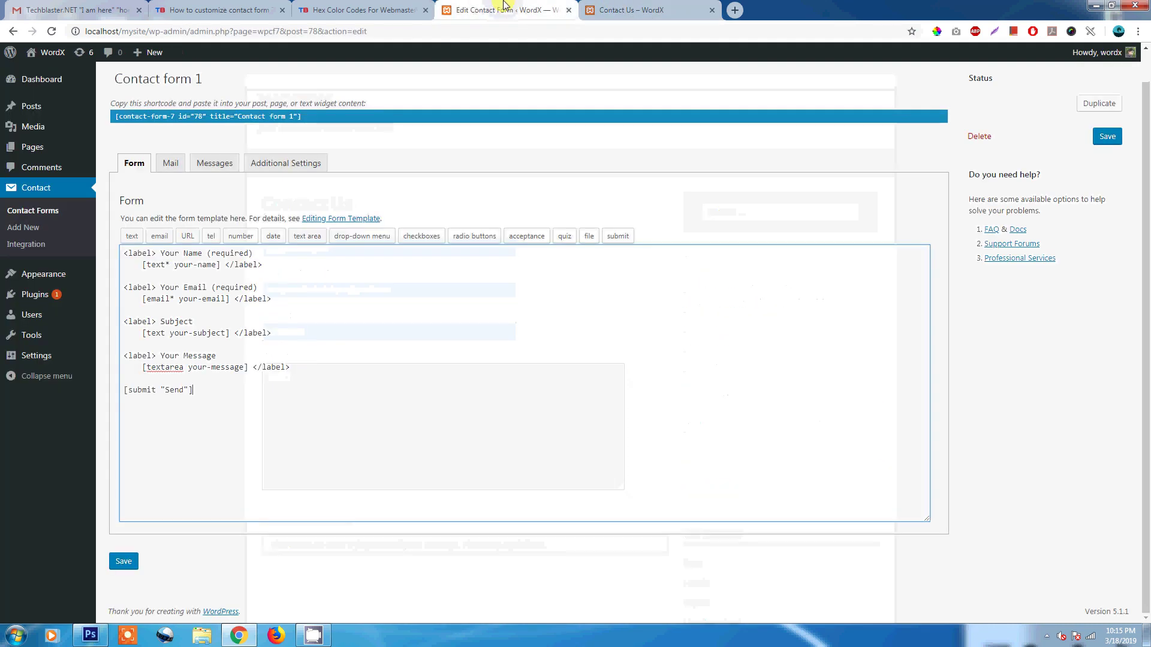
drag(122, 253, 267, 252)
click(256, 253)
click(628, 8)
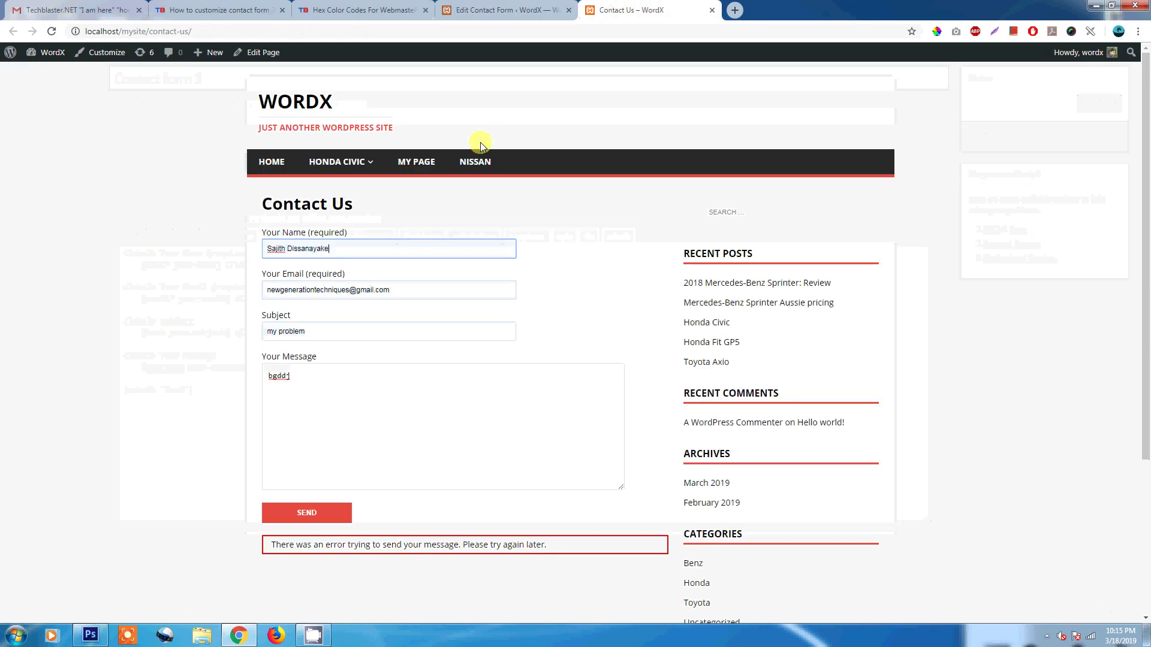
click(504, 10)
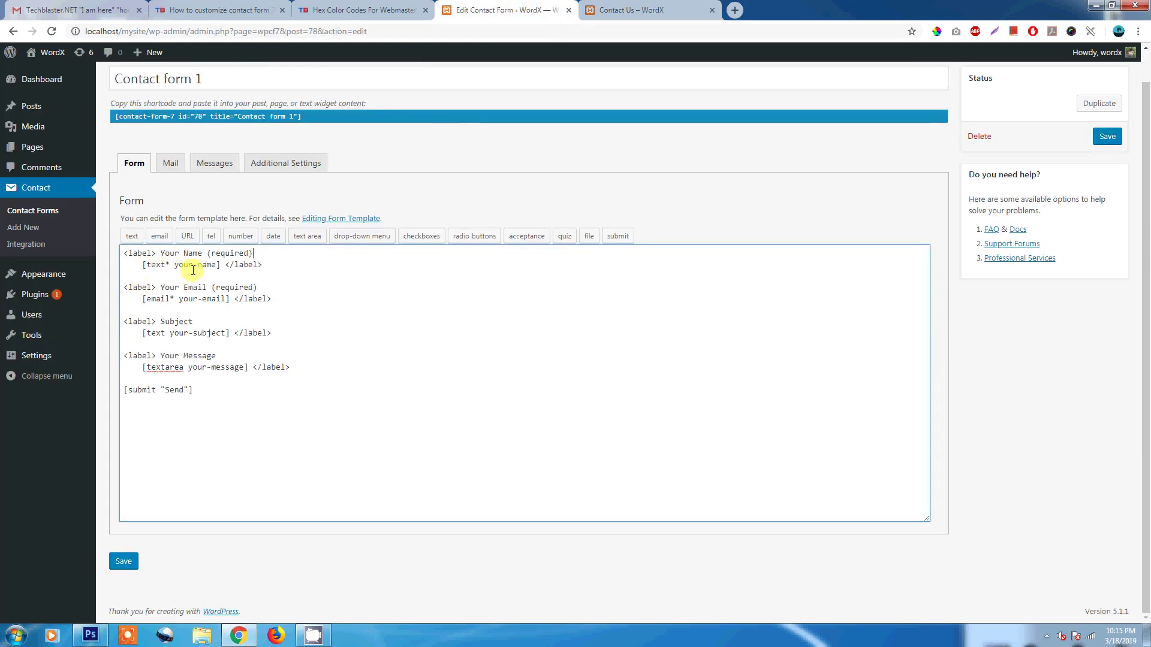
Compare the email field on the published page with its label and email tag in the form template
key(ctrl+Tab)
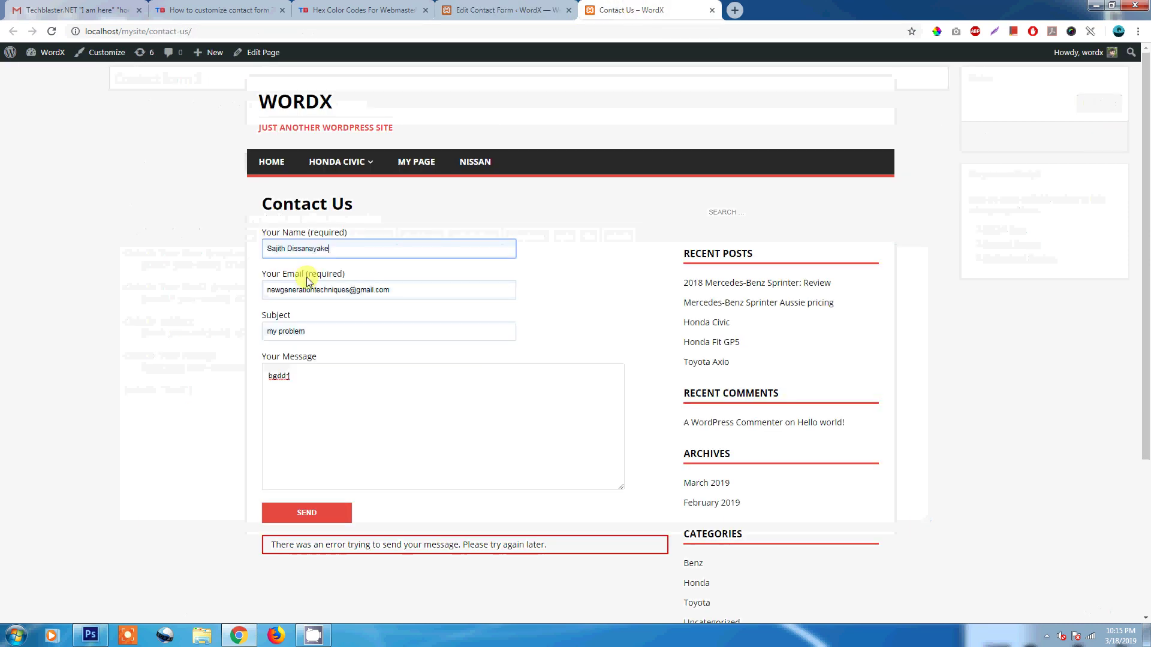
click(508, 10)
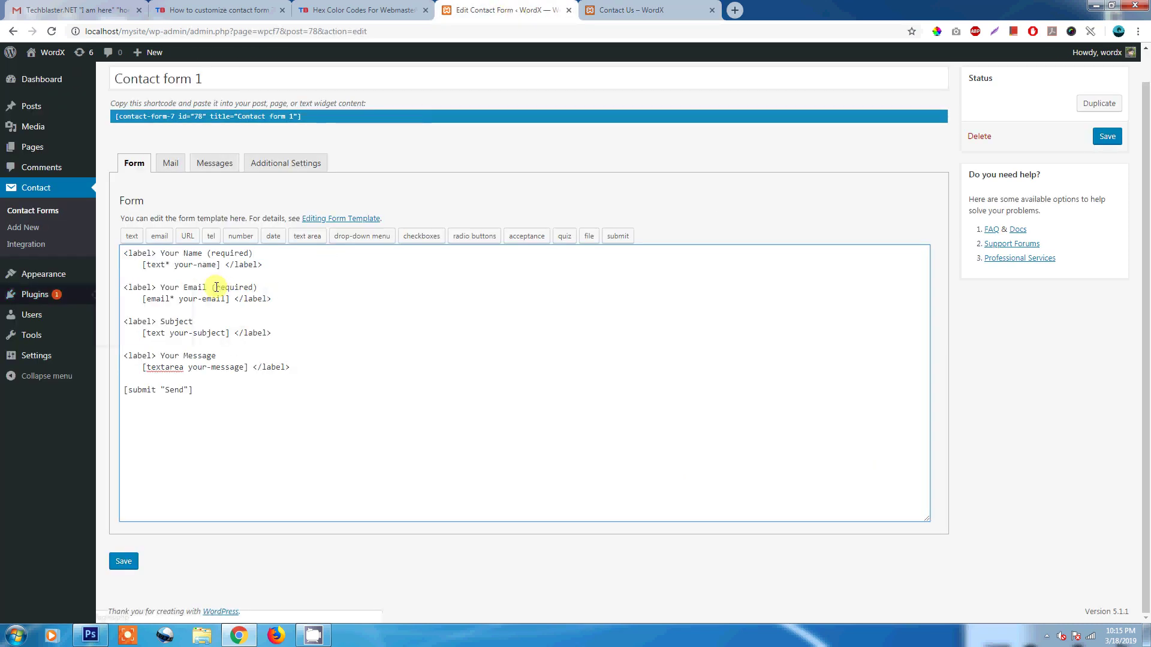
drag(212, 287, 130, 287)
click(245, 298)
Compare the published page's subject and message fields with their label blocks in the form template
click(632, 6)
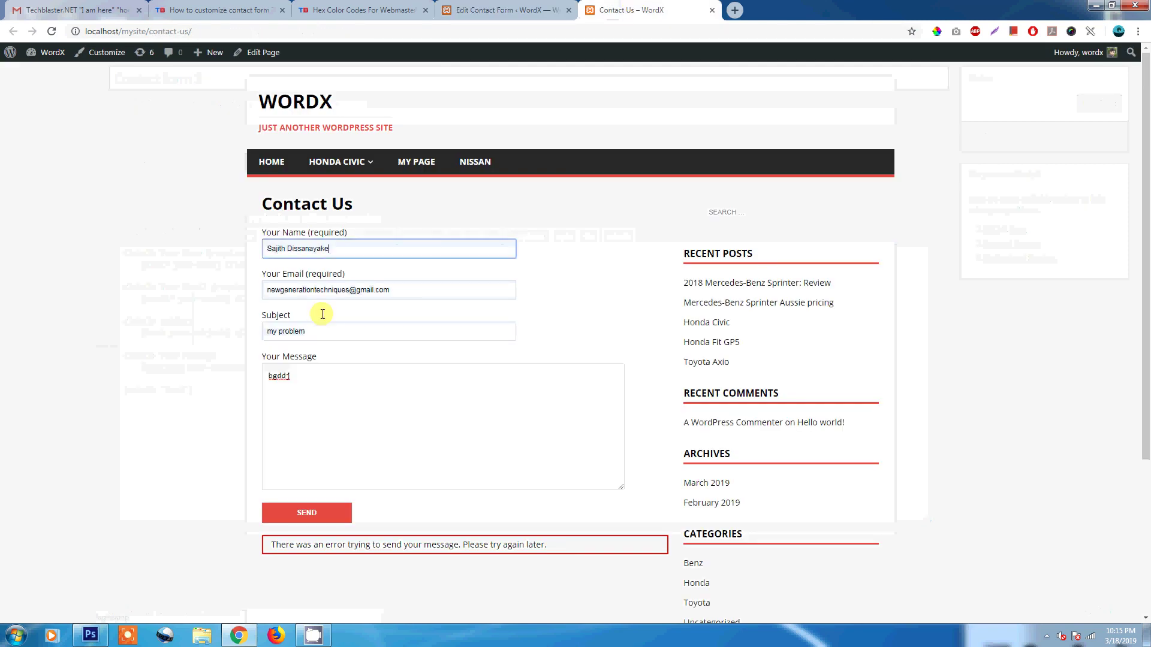
double_click(282, 311)
key(ctrl+shift+Tab)
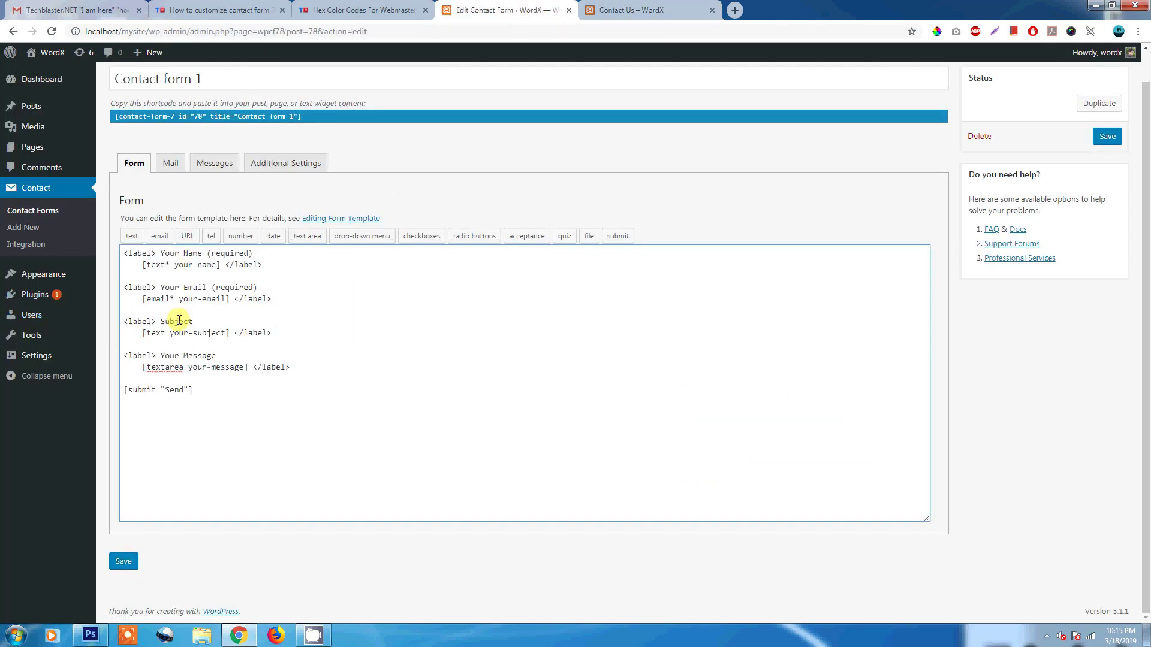
drag(272, 333, 128, 324)
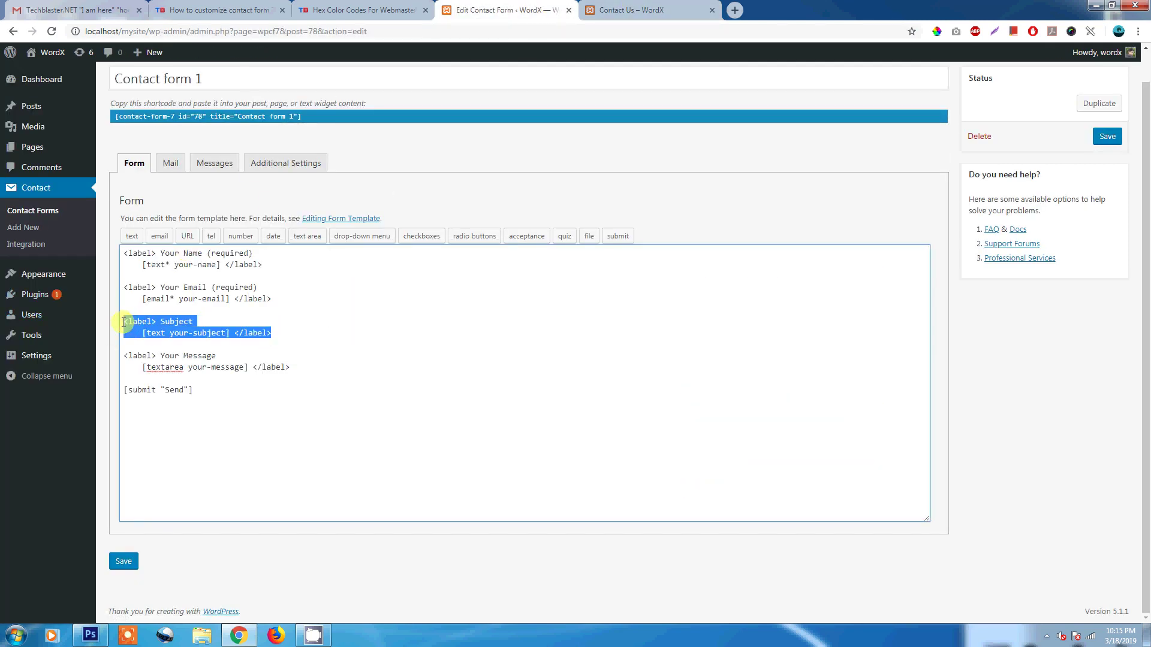
click(272, 333)
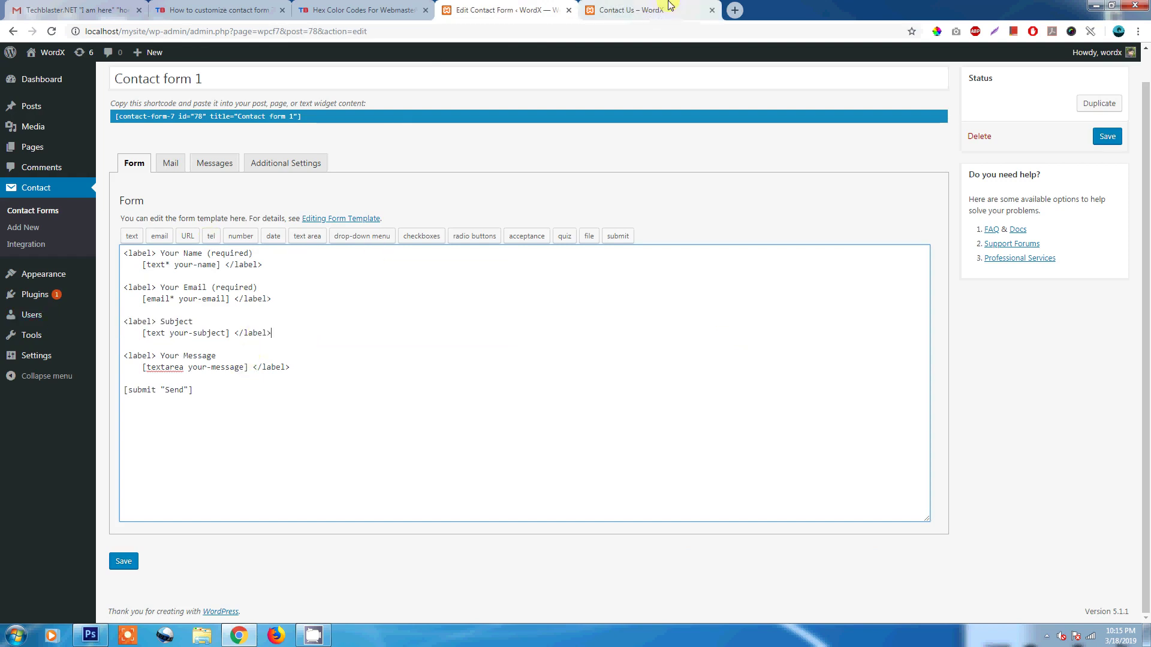
click(670, 7)
click(298, 374)
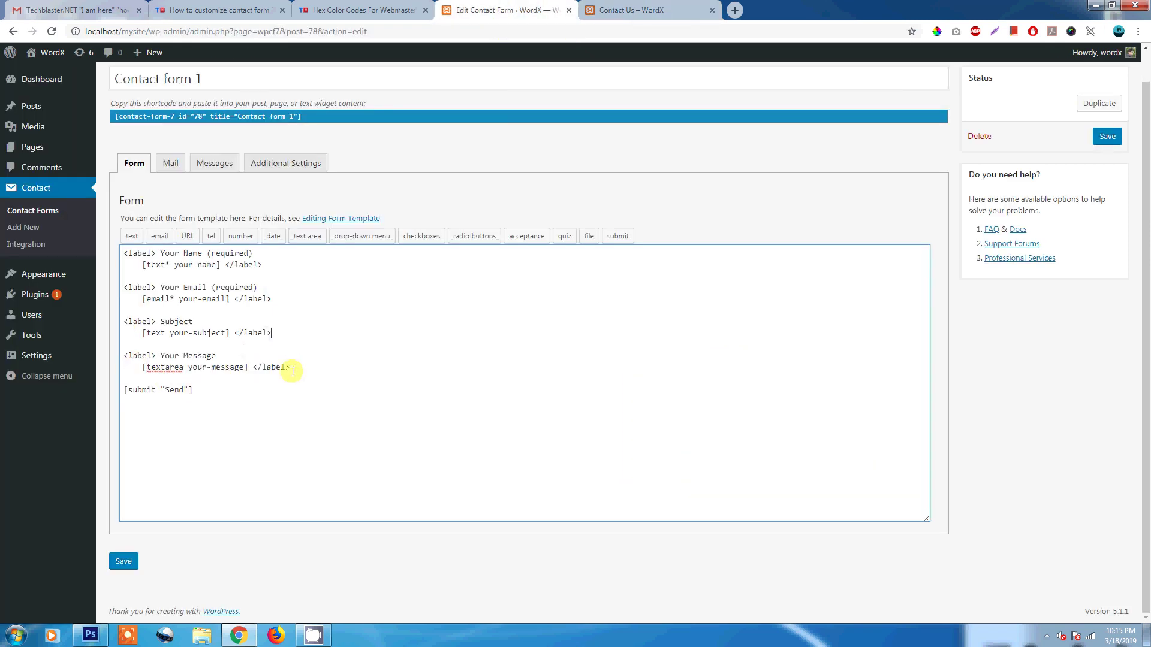
drag(293, 371, 124, 355)
Insert a radio buttons tag with the options Toyota, Mazda and Benz below the message field and save the form
click(382, 379)
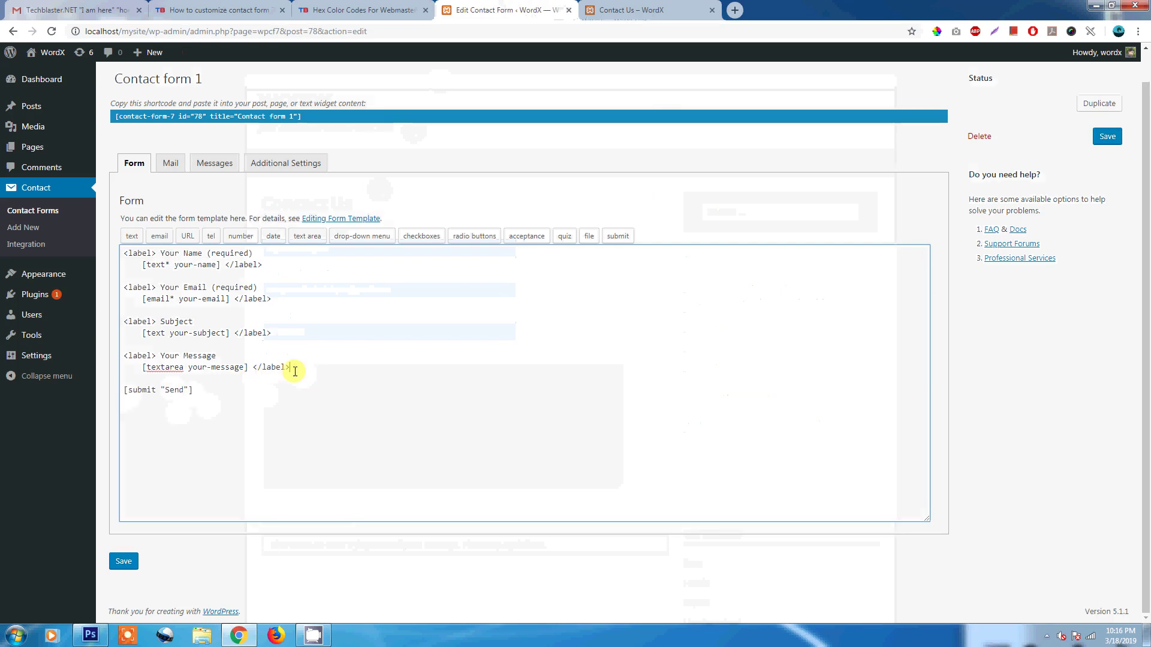
key(Return)
key(Return)
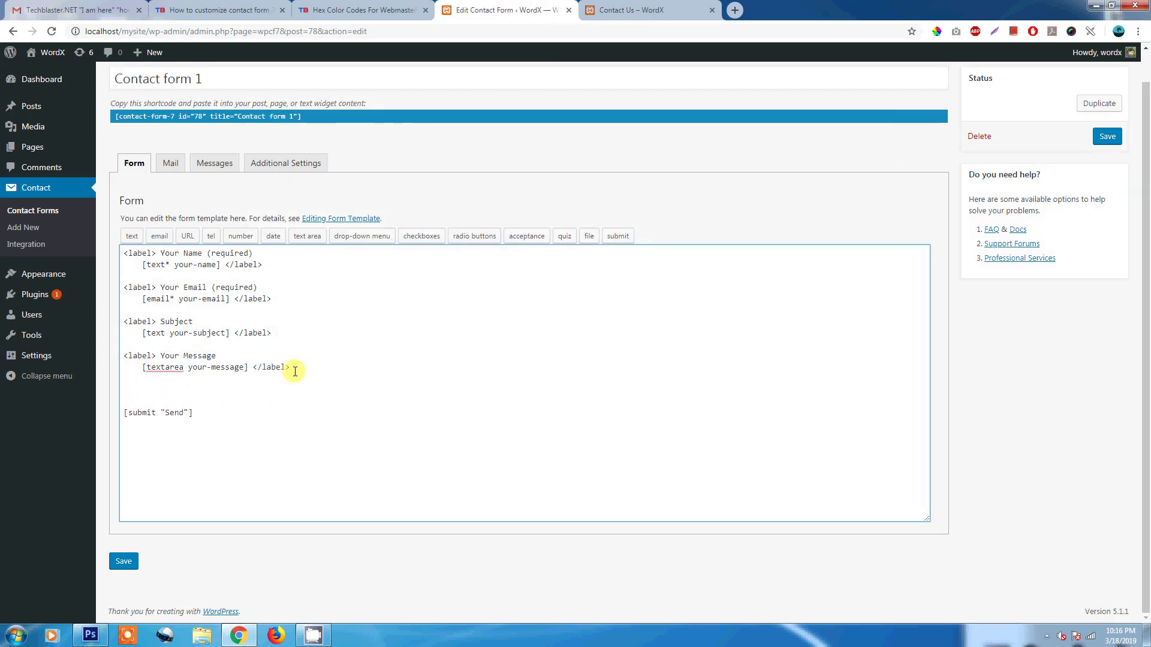
click(475, 237)
click(549, 254)
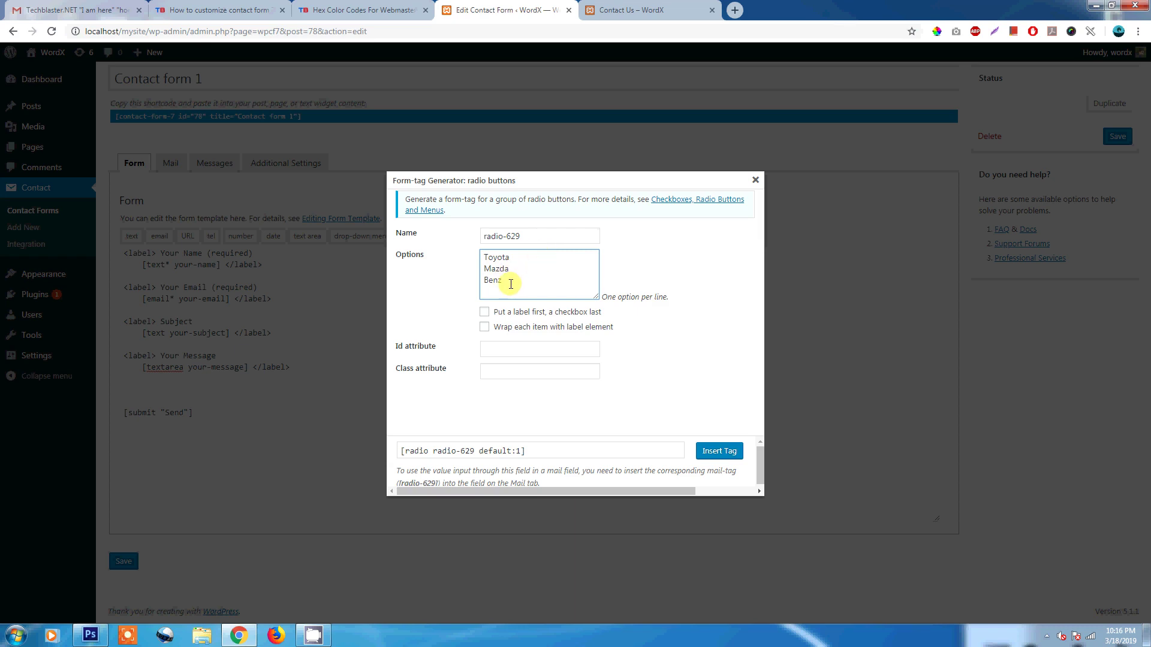
click(498, 349)
click(499, 374)
click(584, 388)
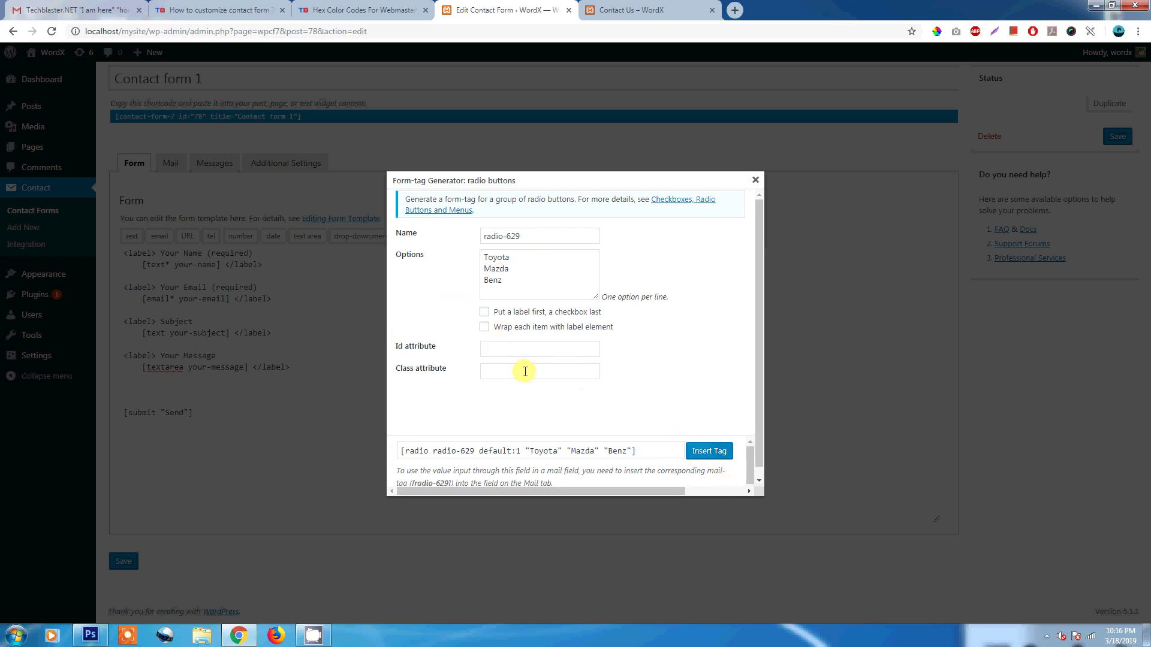
click(707, 455)
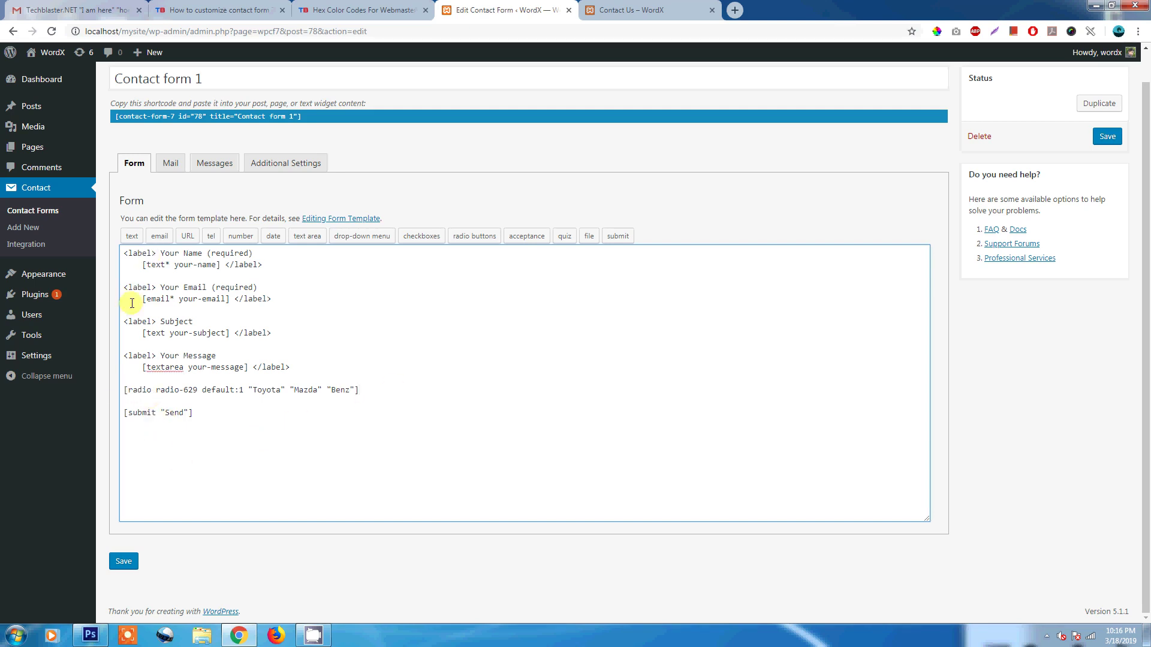
drag(123, 393, 198, 390)
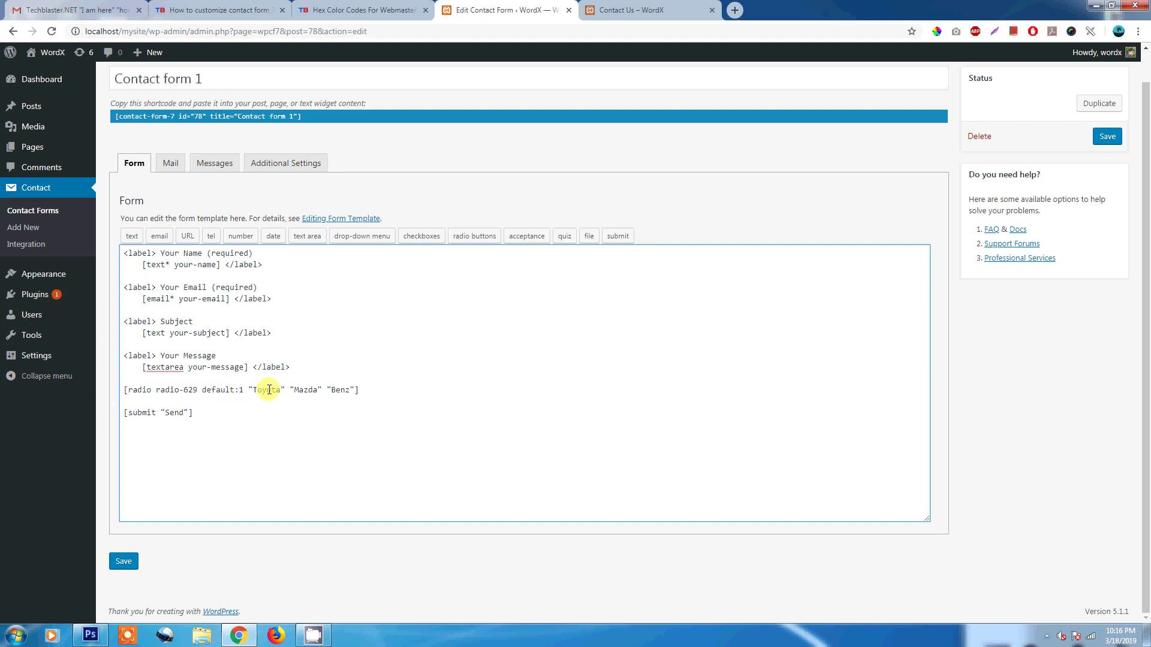
click(126, 562)
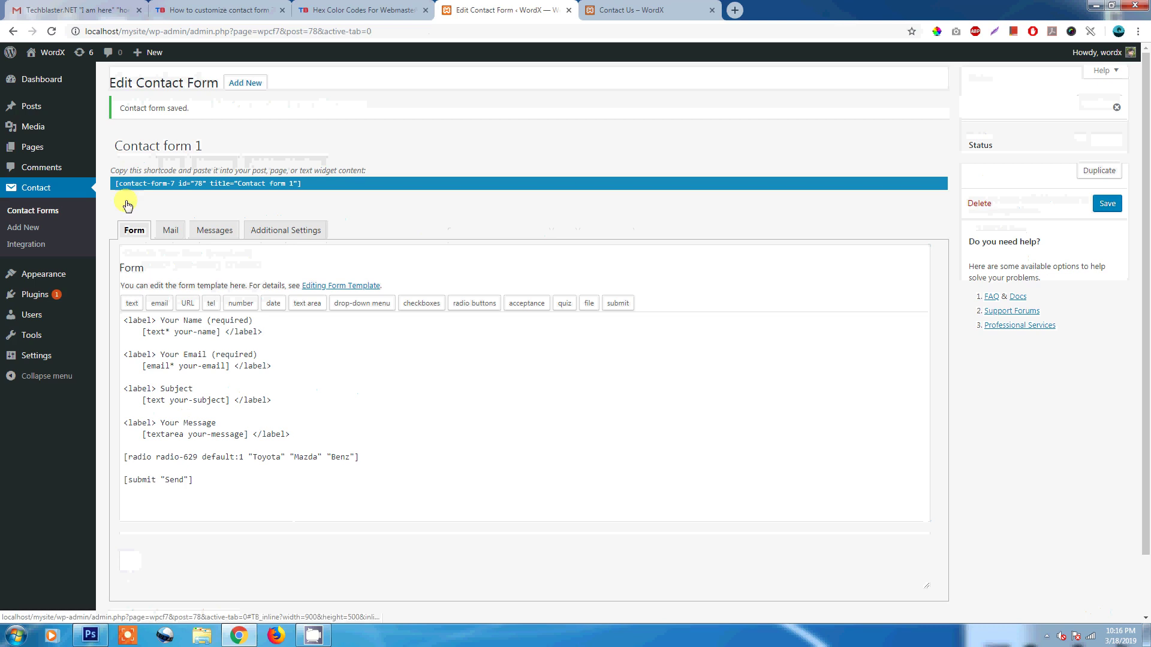
Reload the published Contact Us page and try out the new Toyota, Mazda and Benz radio buttons
click(610, 4)
click(483, 31)
key(Return)
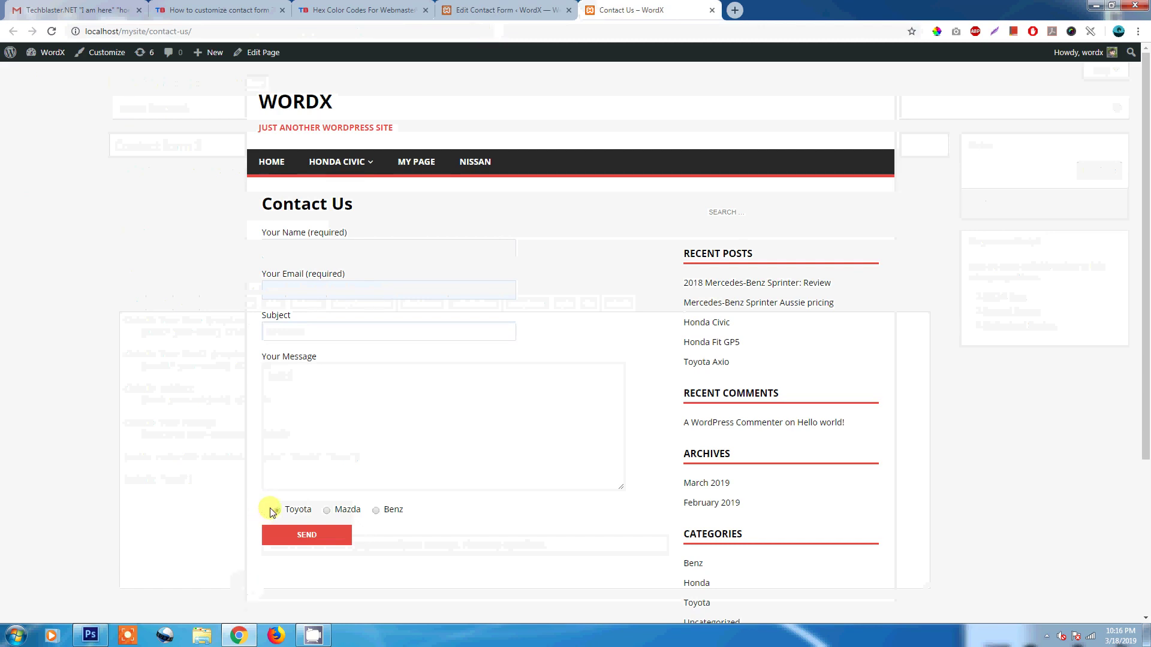
click(331, 510)
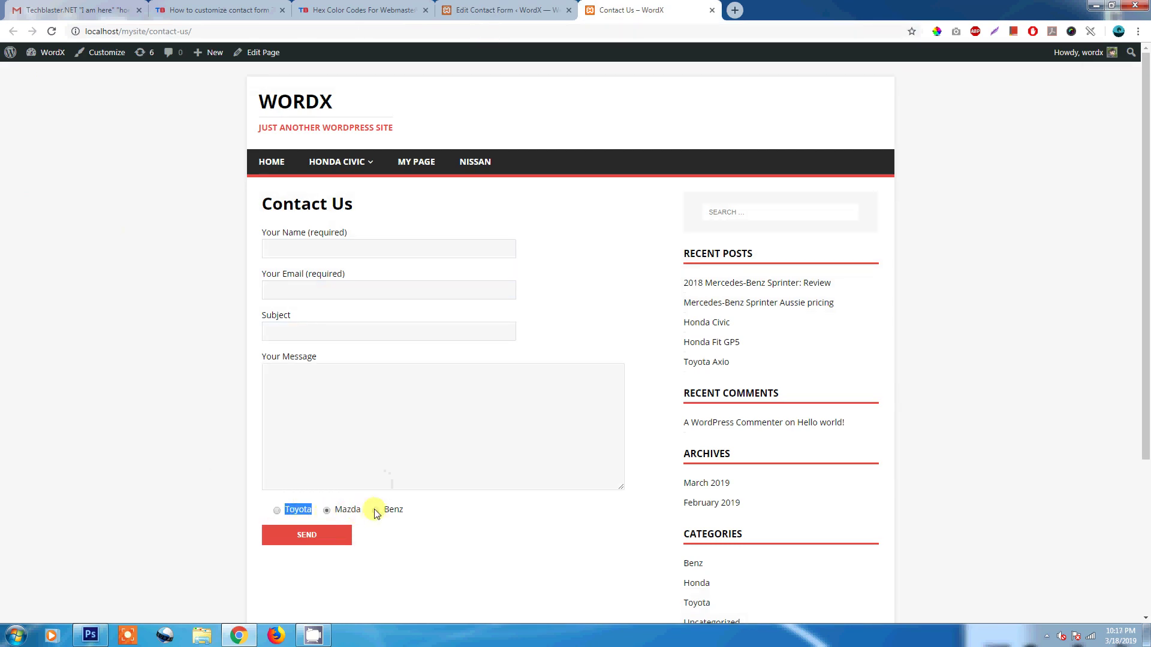
click(497, 7)
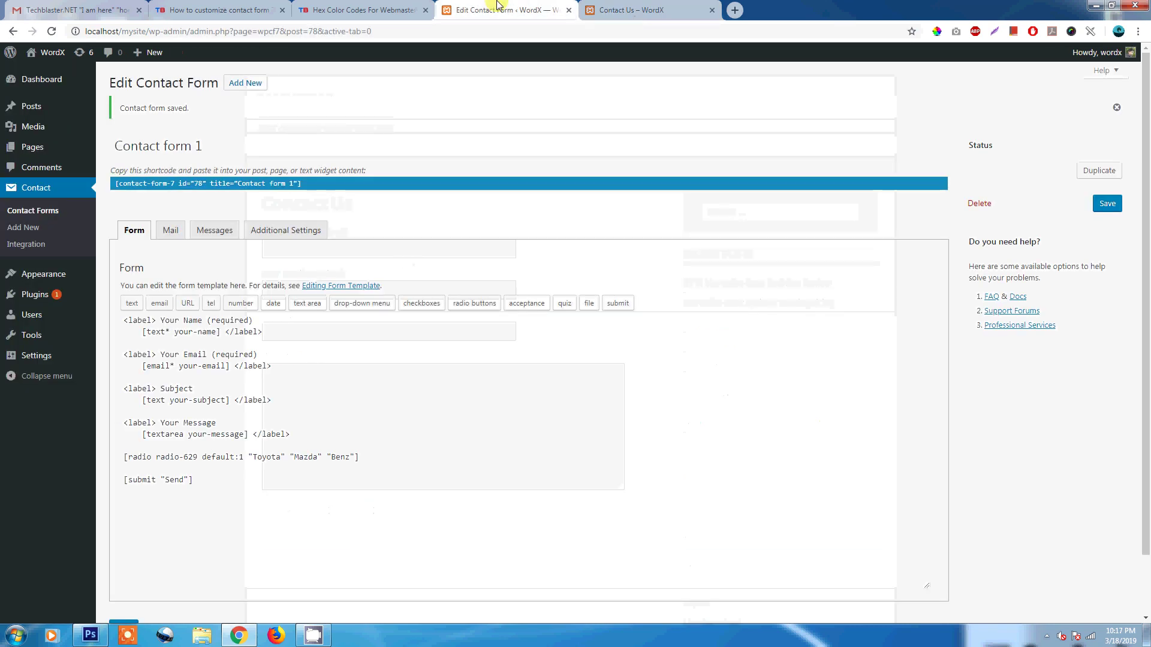
click(633, 7)
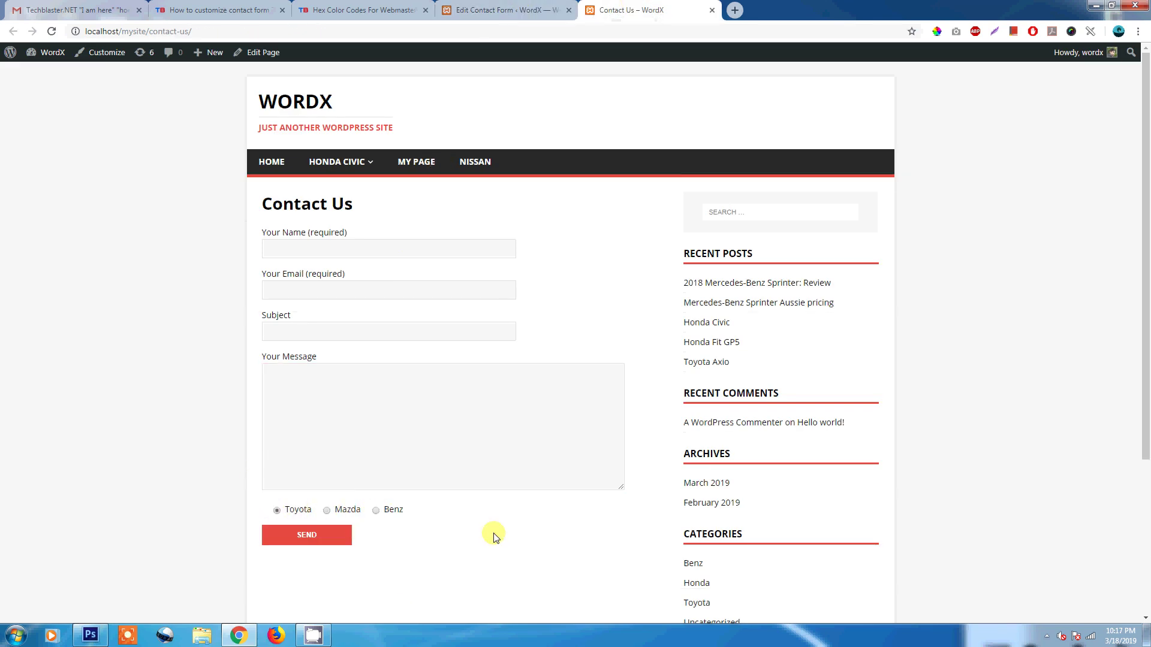
Insert a checkboxes tag with the options $20000, $5000 and $2000 below the radio buttons tag and save the form
click(491, 11)
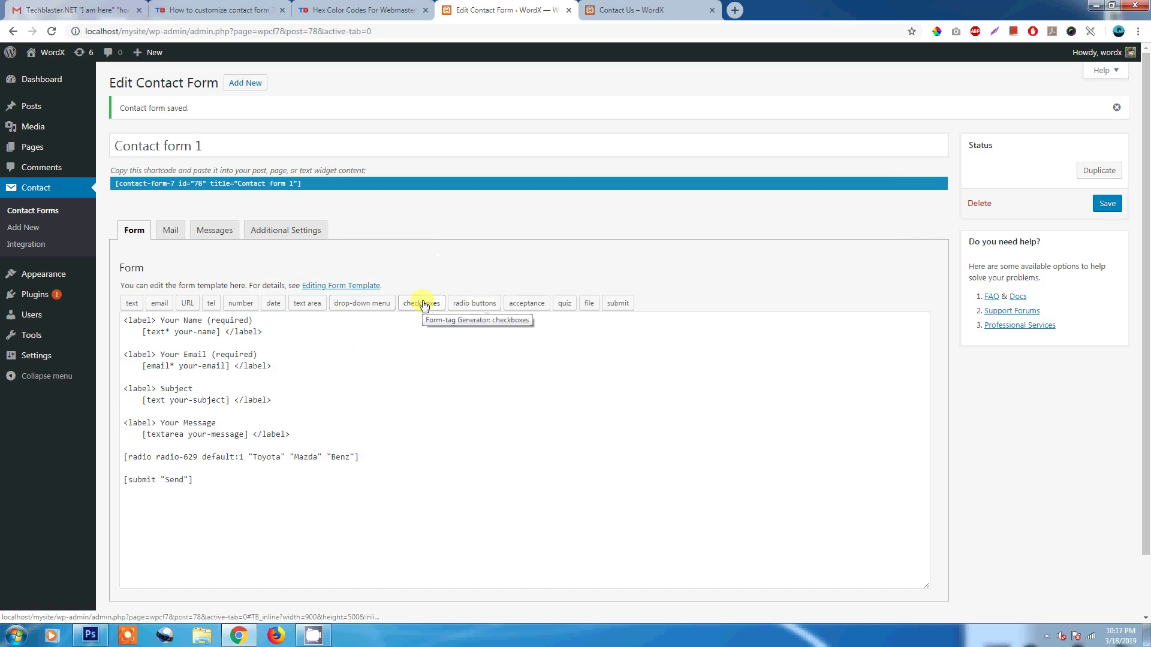
click(382, 461)
key(Return)
key(Return)
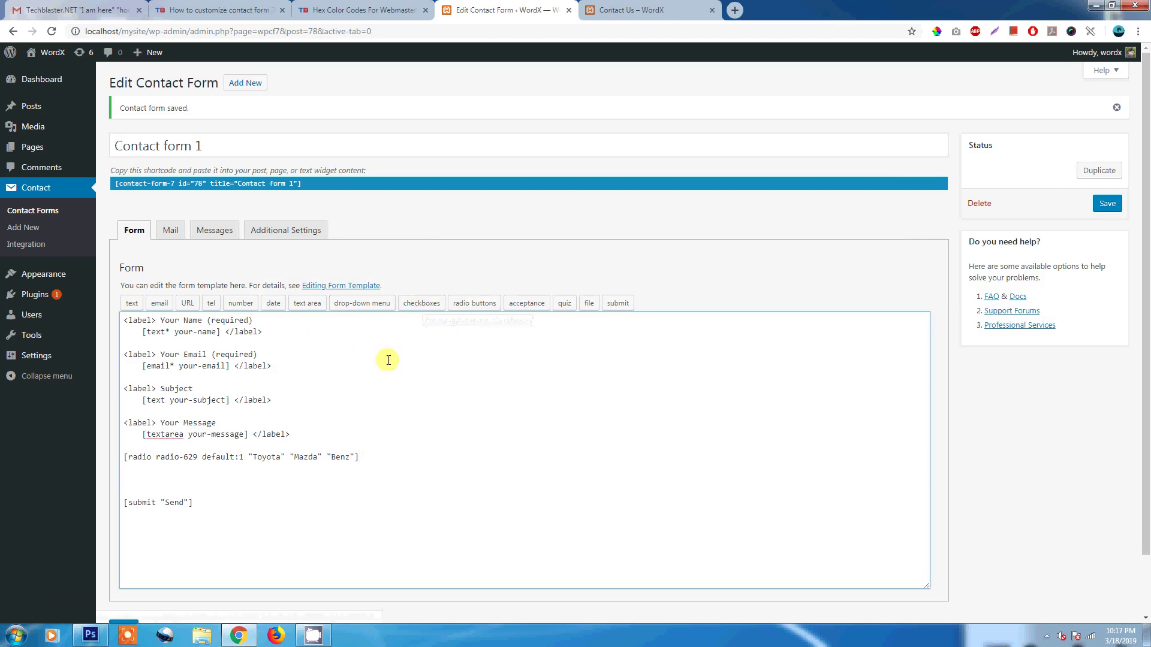
click(421, 302)
click(512, 277)
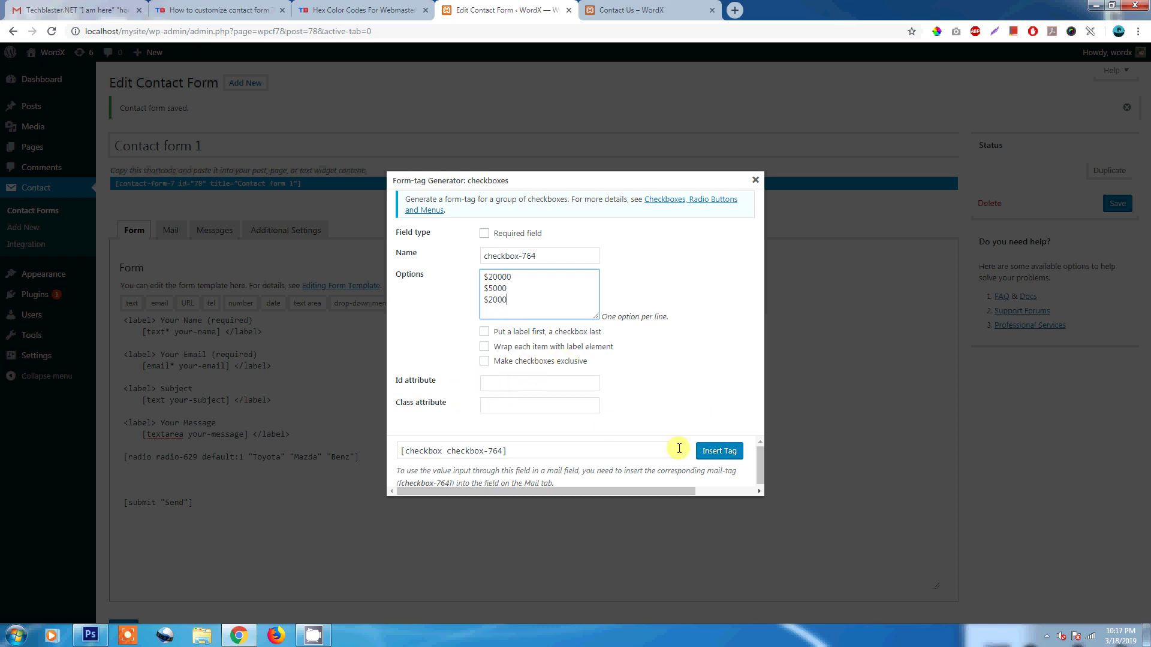
click(720, 451)
scroll(168, 527, down, 1)
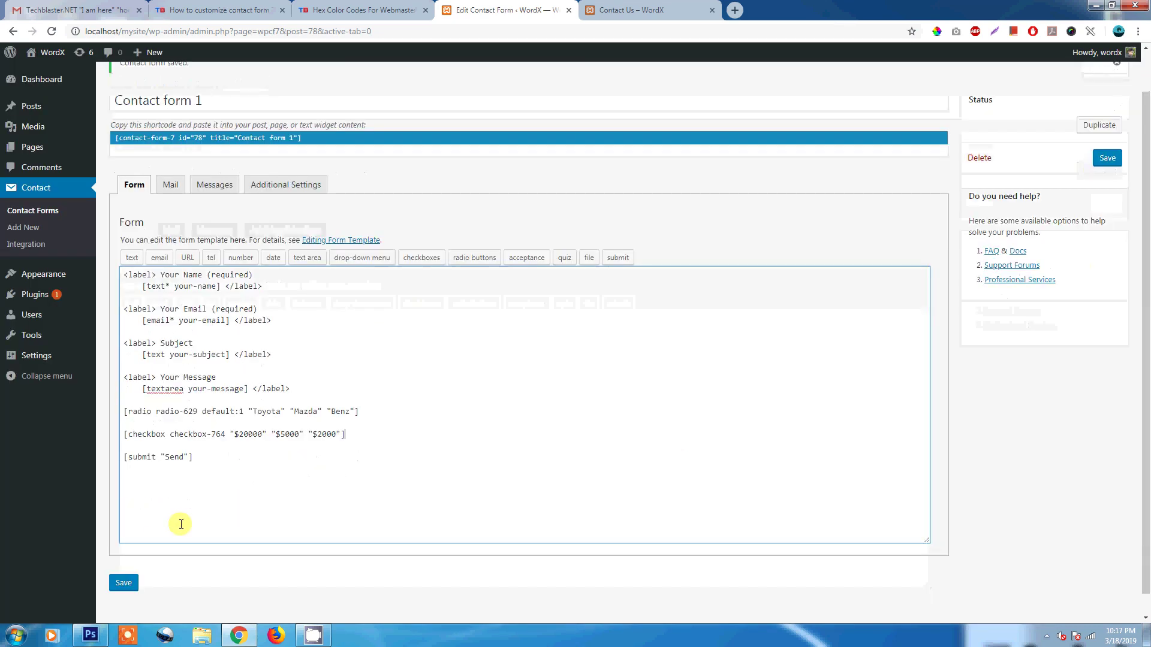
click(118, 561)
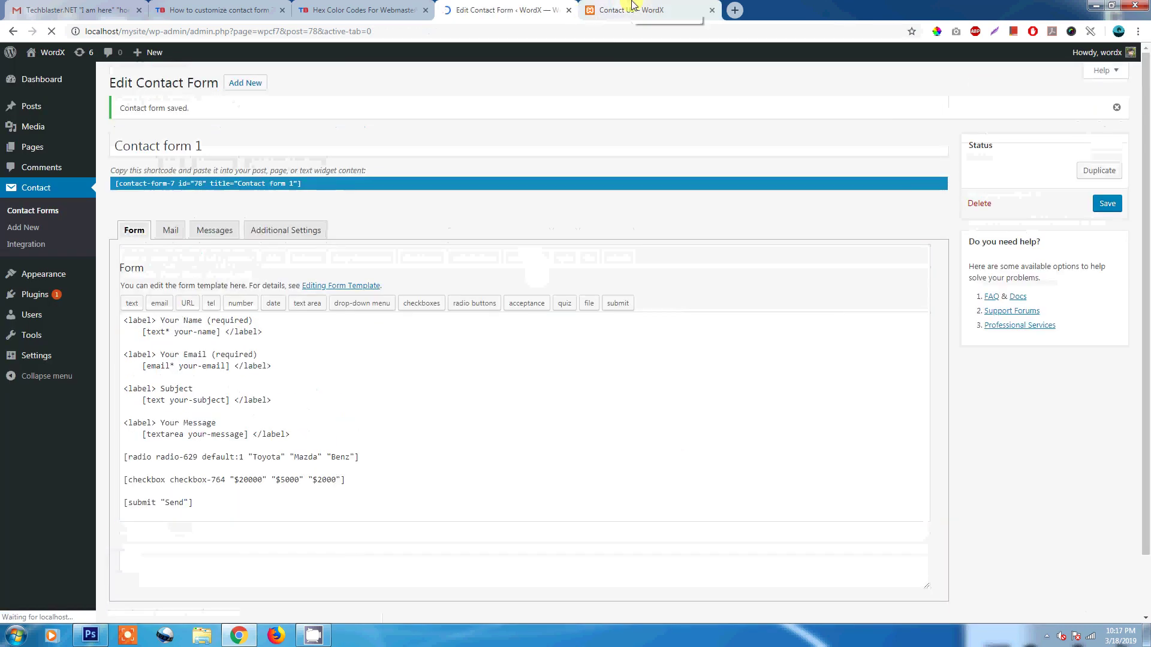
Reload the published Contact Us page and try out the $20000, $5000 and $2000 checkboxes
click(624, 10)
click(479, 34)
key(Return)
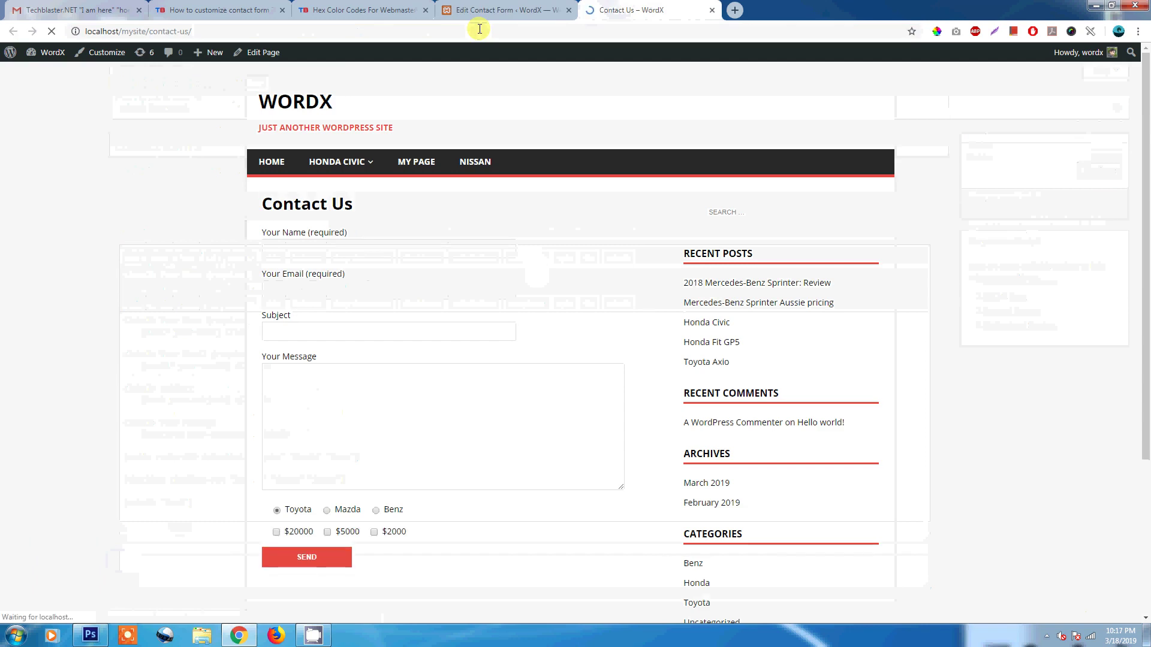
click(277, 532)
click(328, 532)
click(374, 533)
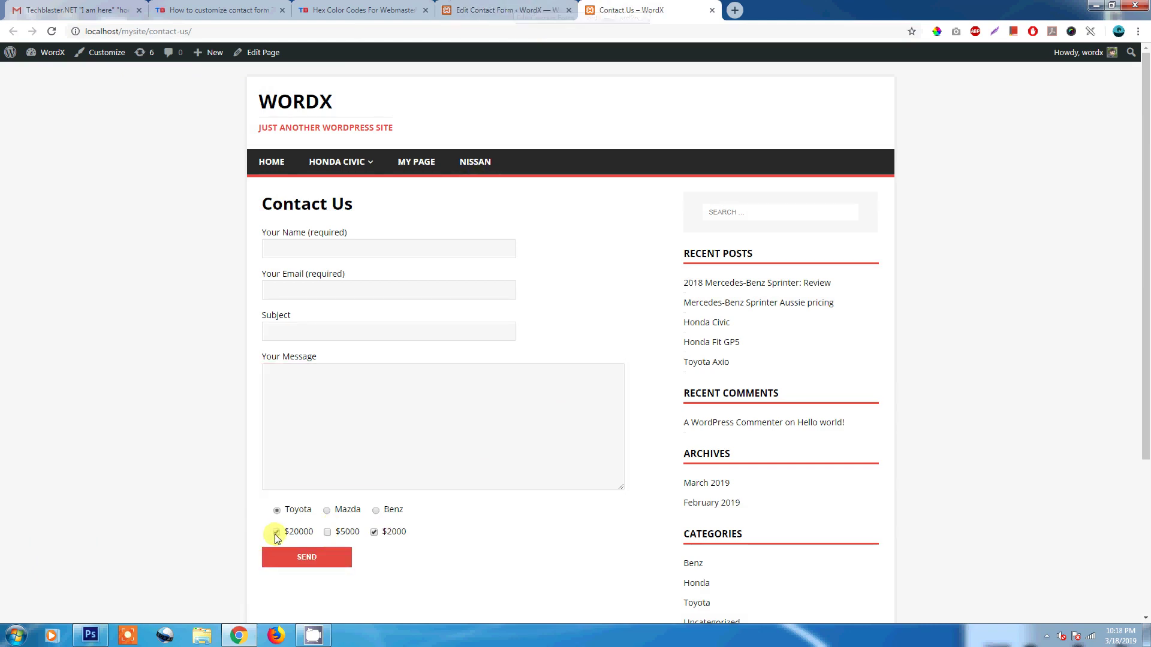
Return to the contact form editor and examine the mail template's recipient, sender, subject, headers and message body
click(523, 9)
click(414, 441)
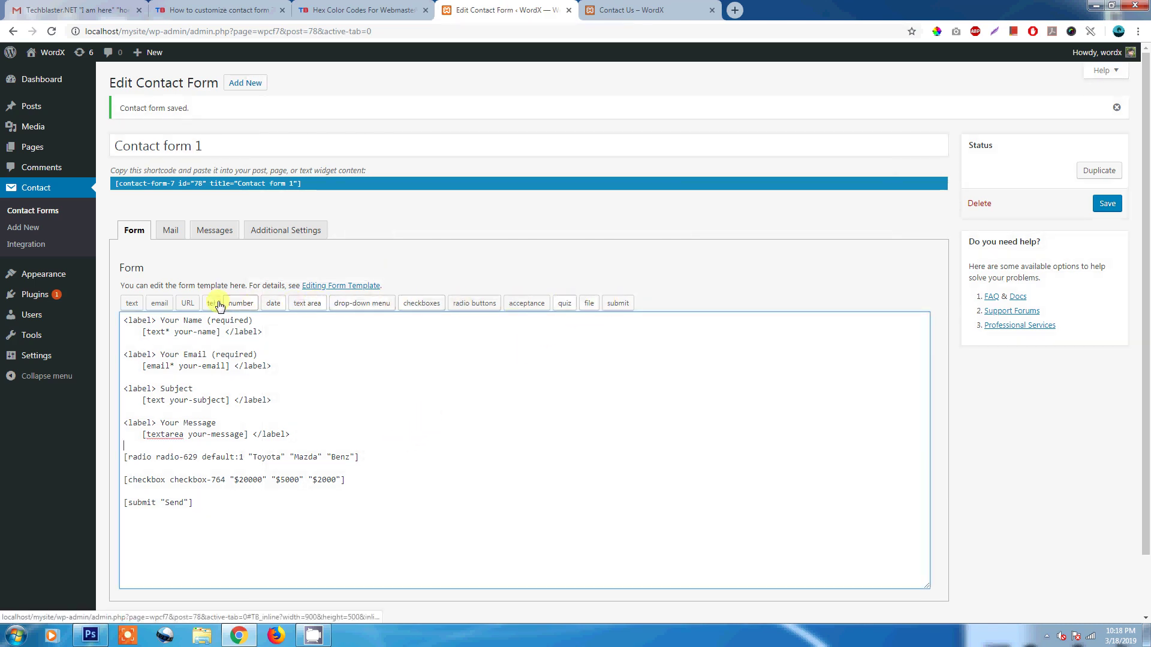
click(168, 231)
scroll(514, 394, down, 2)
scroll(470, 362, up, 1)
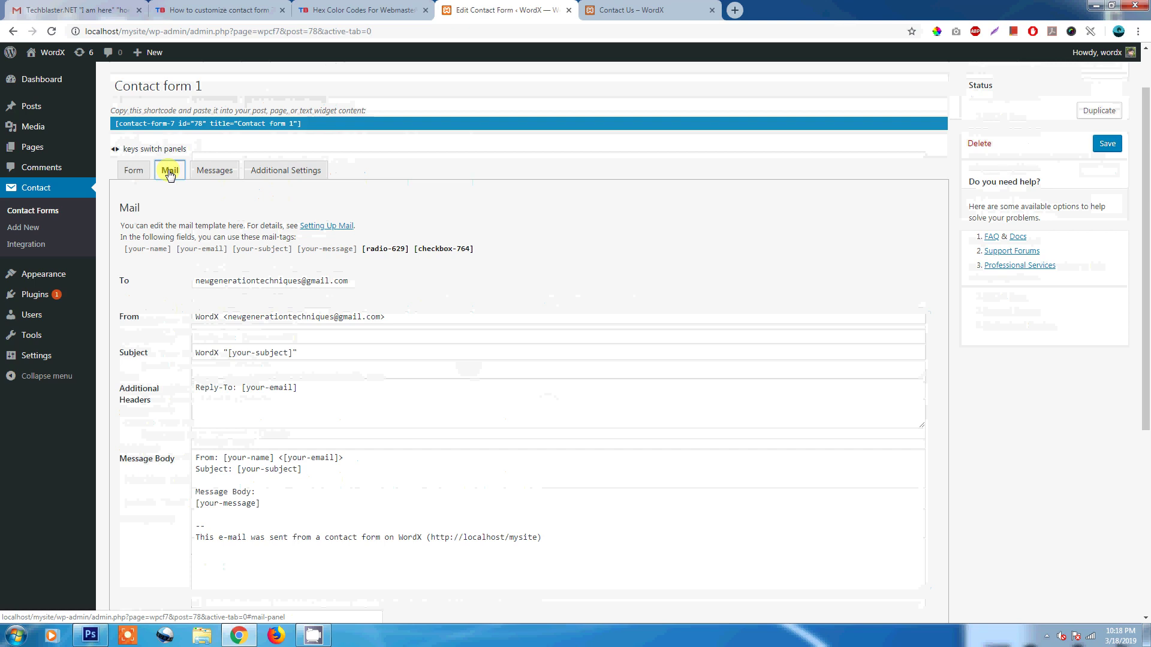
scroll(167, 270, down, 1)
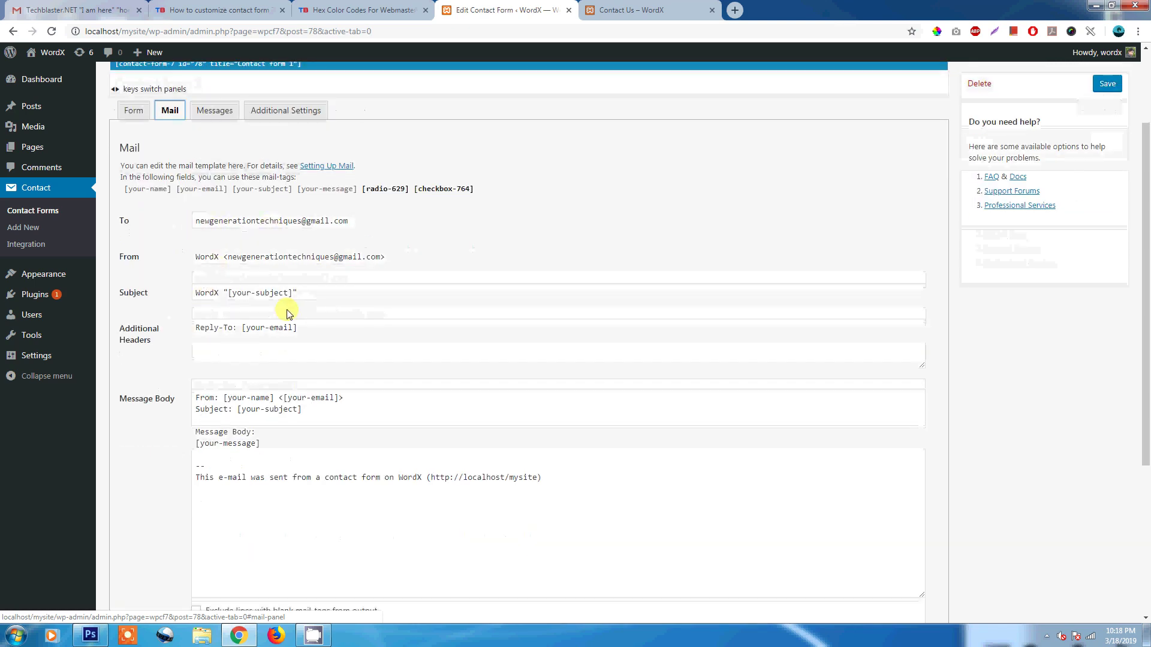
scroll(160, 395, down, 1)
drag(607, 419, 231, 338)
click(382, 383)
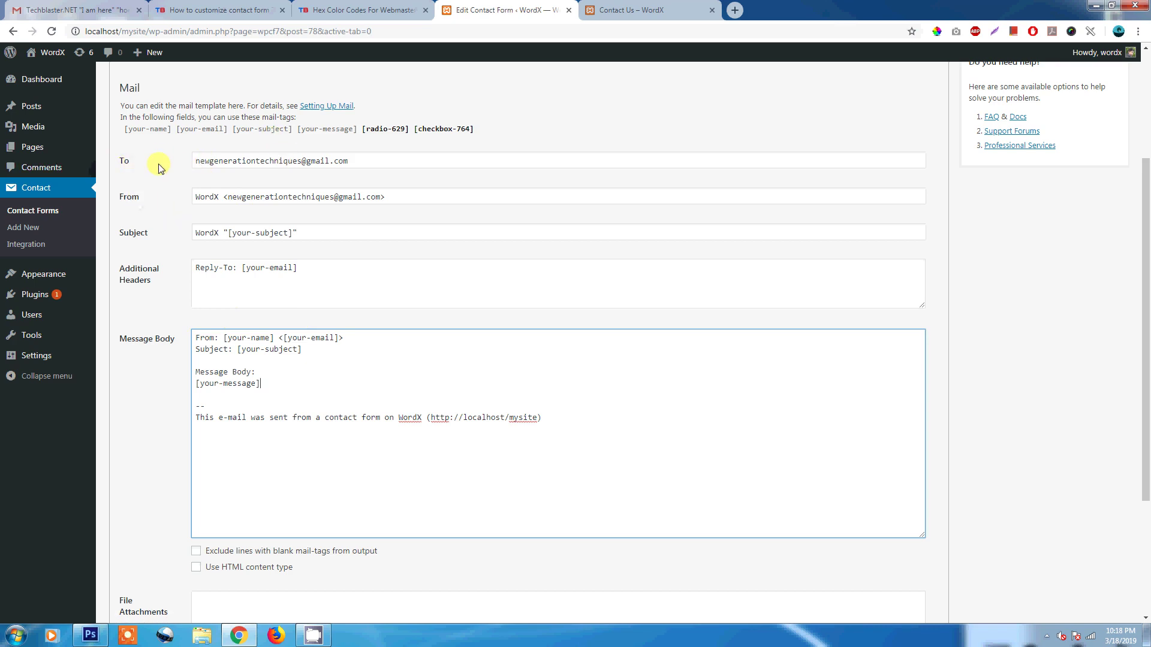
scroll(150, 224, down, 1)
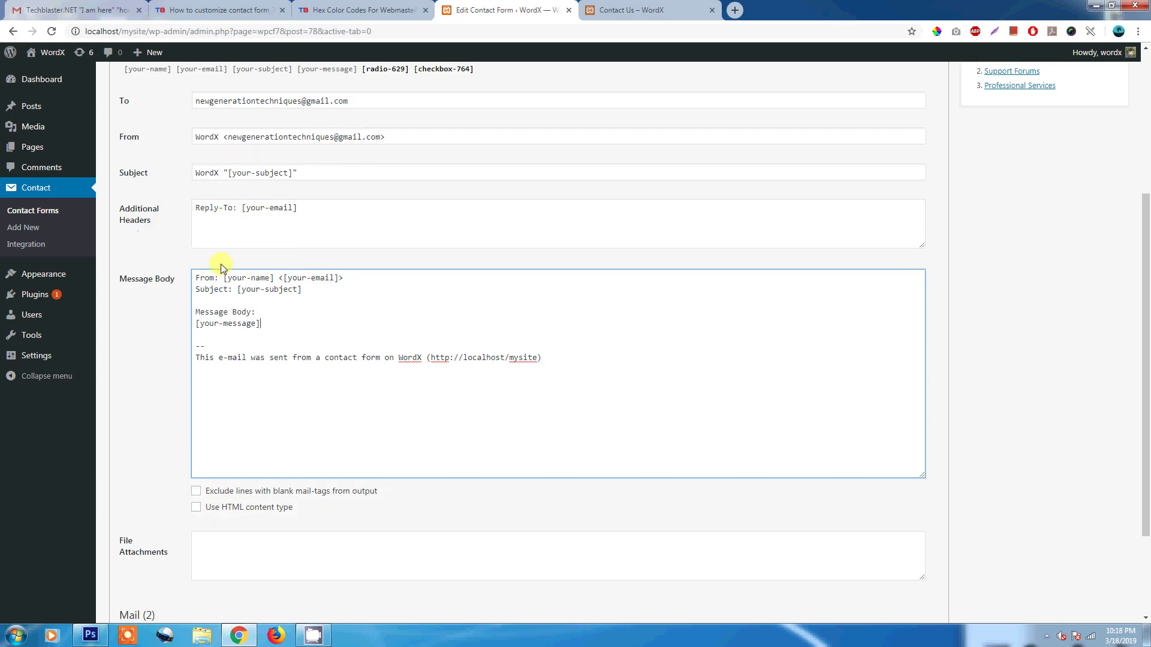
click(282, 303)
Compare the name, email and message fields on the published Contact Us page with the mail template's message body
click(636, 9)
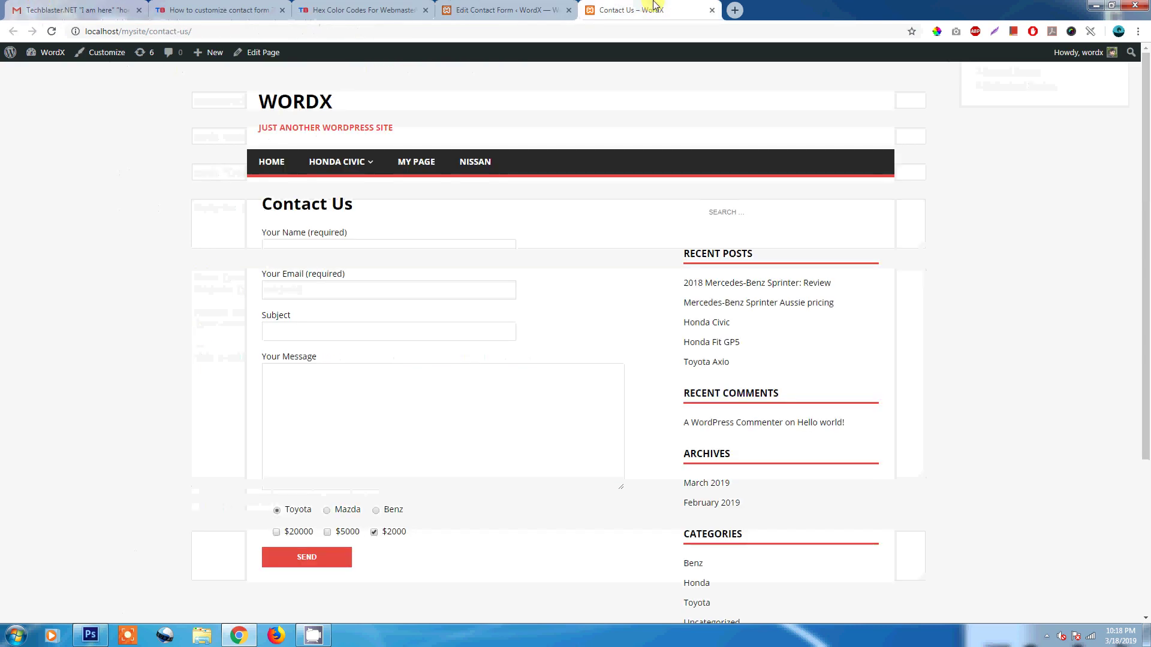
click(293, 247)
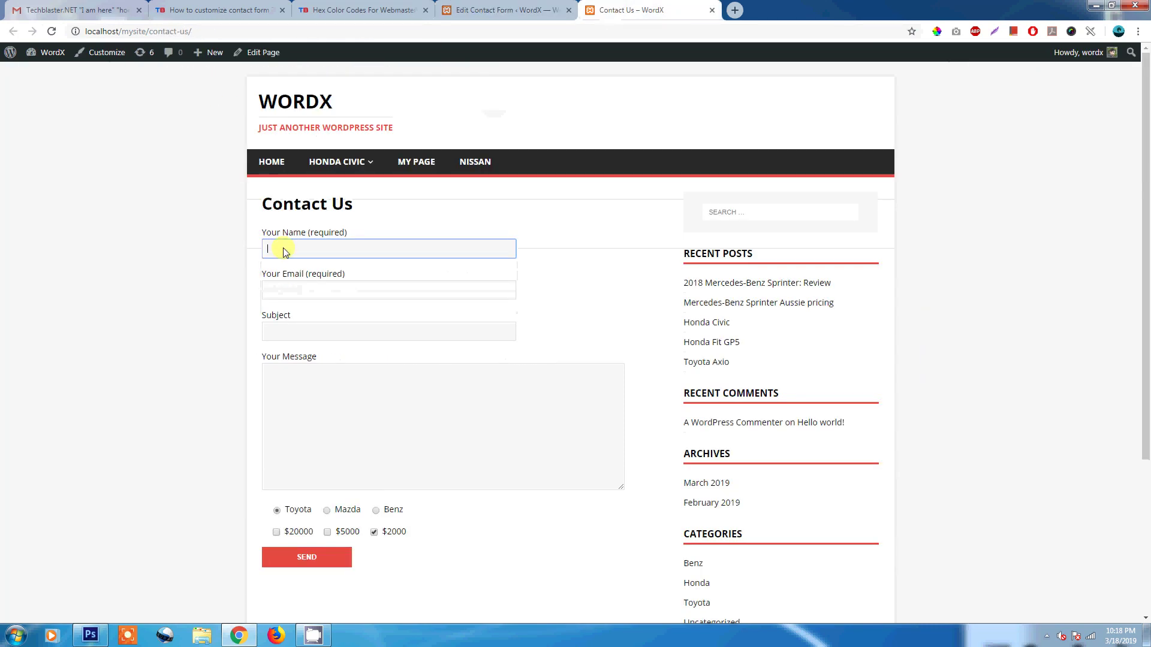
click(289, 294)
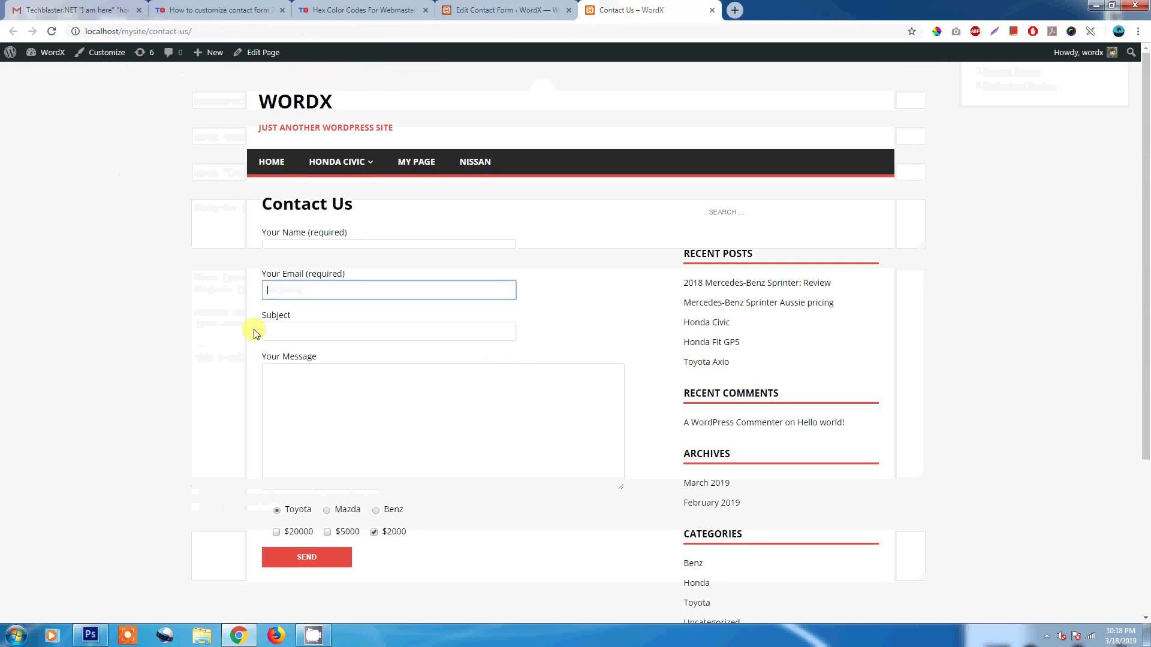
click(271, 374)
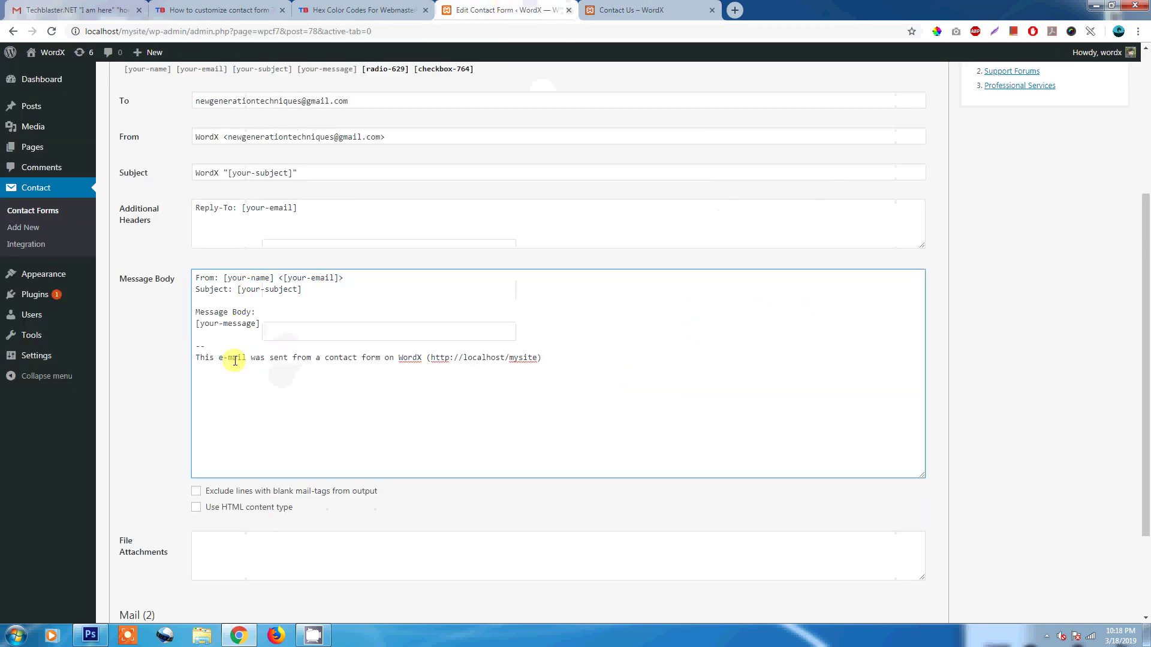
click(218, 298)
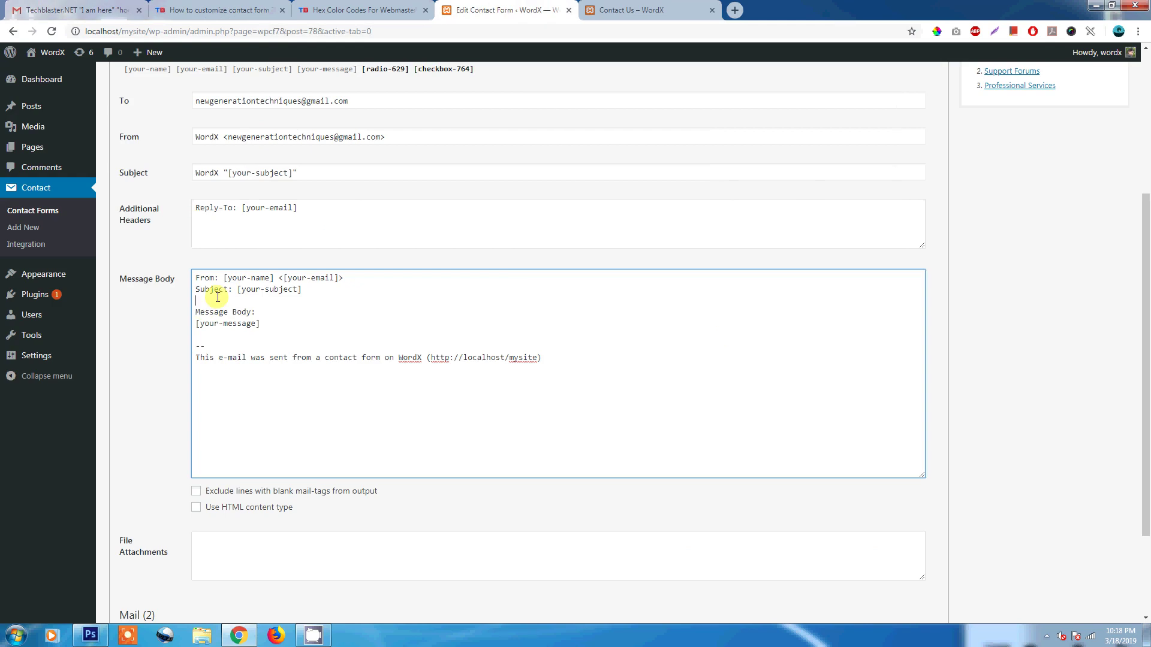
Switch to Gmail and examine a received contact form e-mail, comparing its sender, subject and body with the Contact Us fields
click(76, 7)
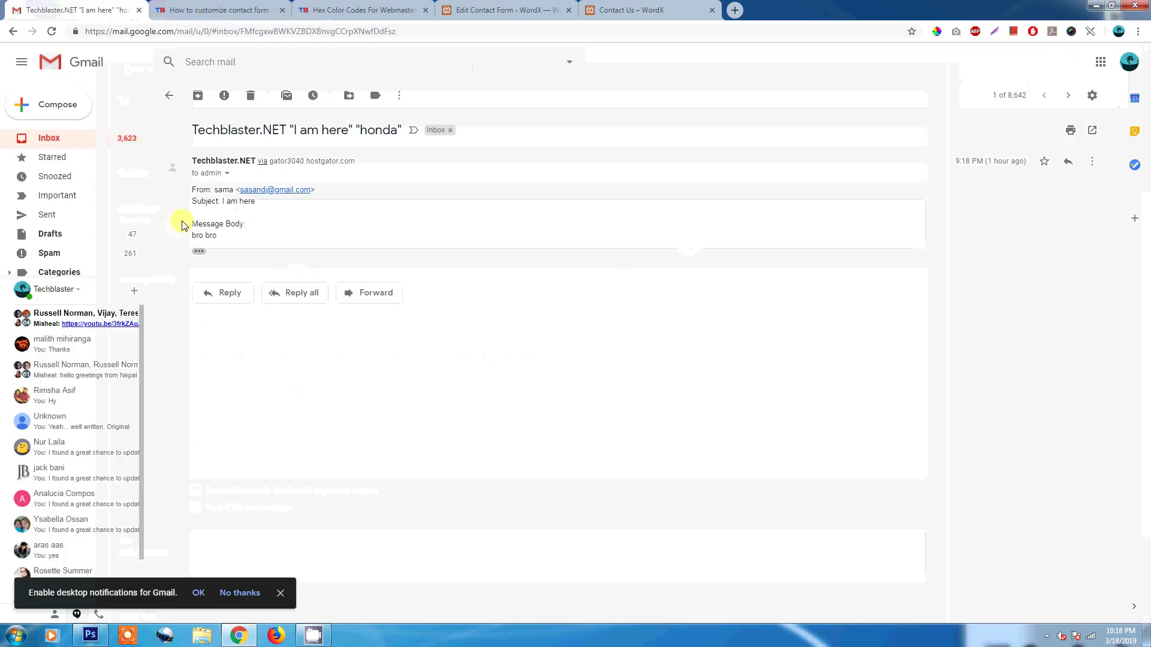
double_click(231, 191)
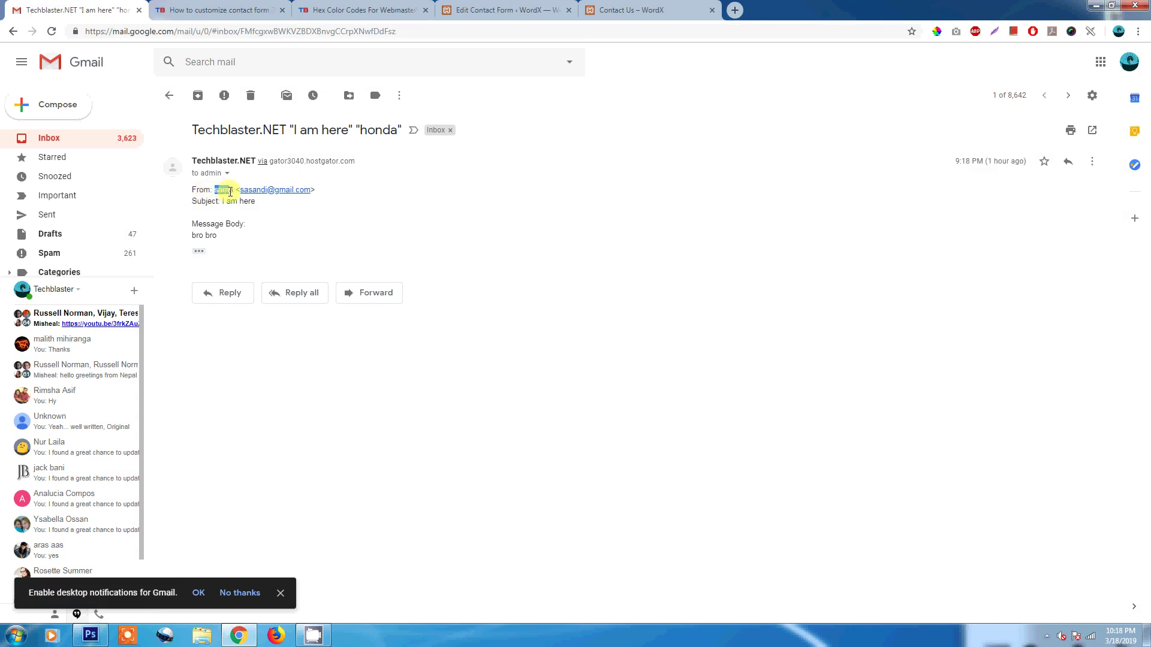
drag(333, 192, 235, 186)
click(277, 233)
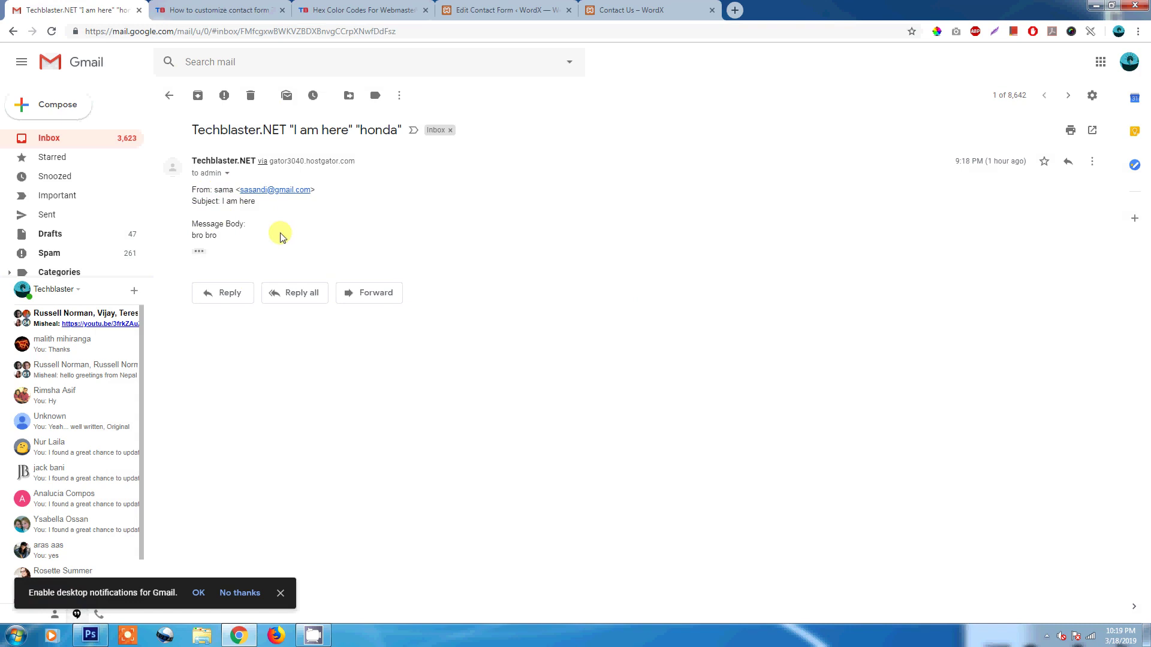
key(ctrl+9)
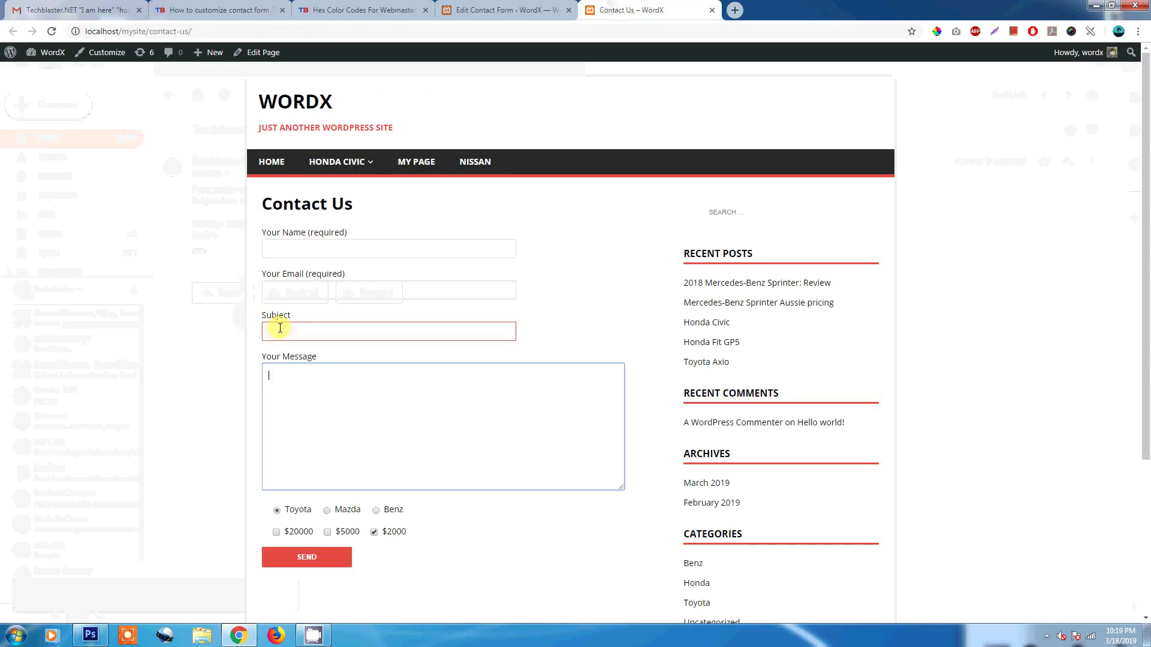
click(60, 10)
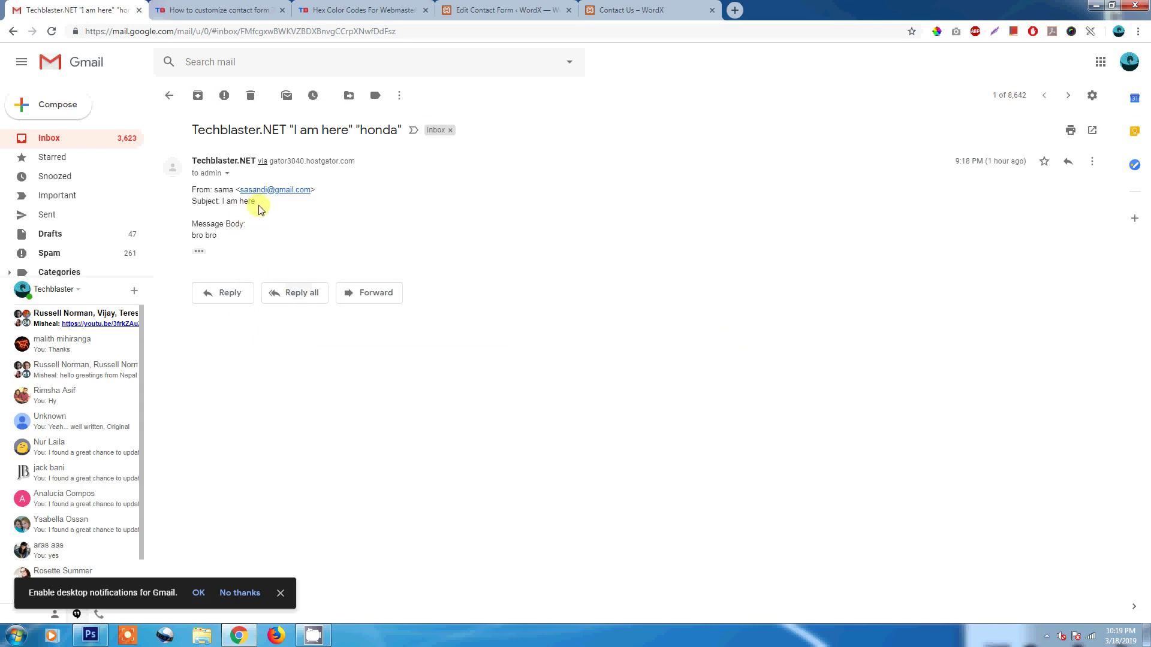
click(650, 11)
click(60, 9)
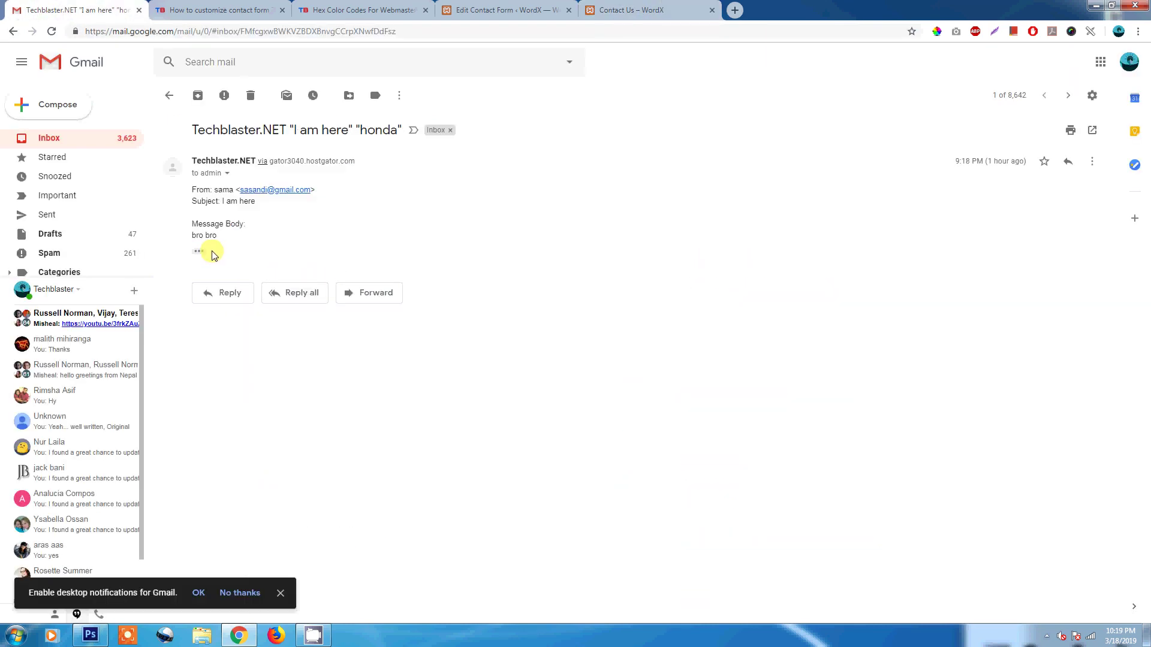
Review the contact form's mail-tags and message body in the mail template, and return to the form template
click(465, 9)
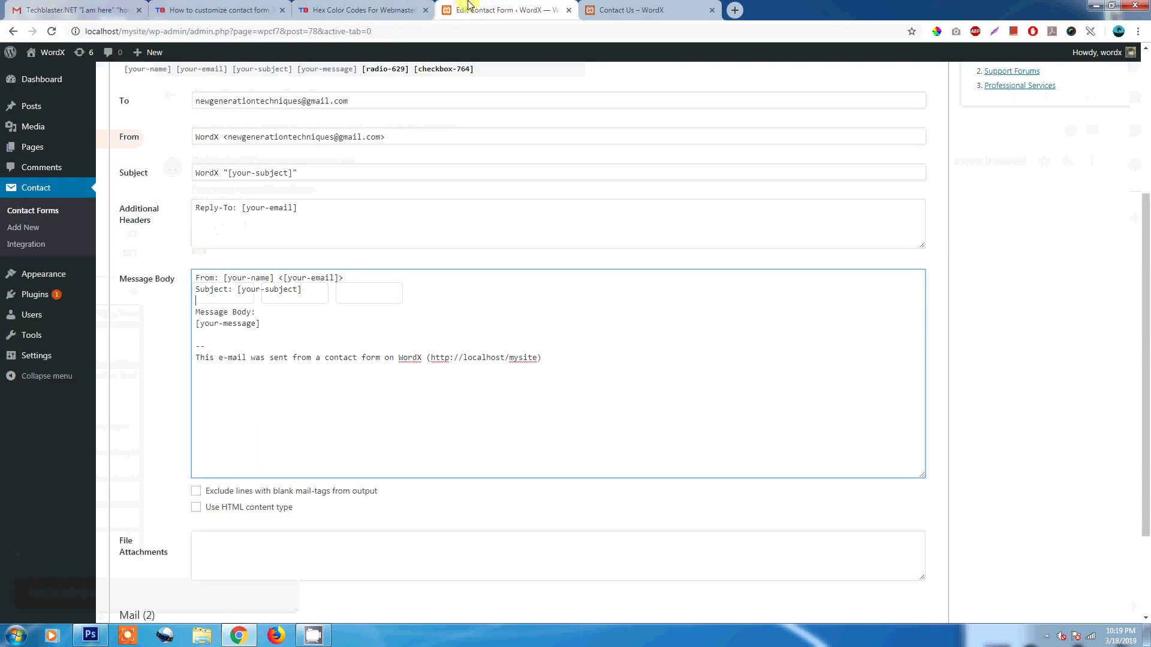
scroll(290, 339, up, 3)
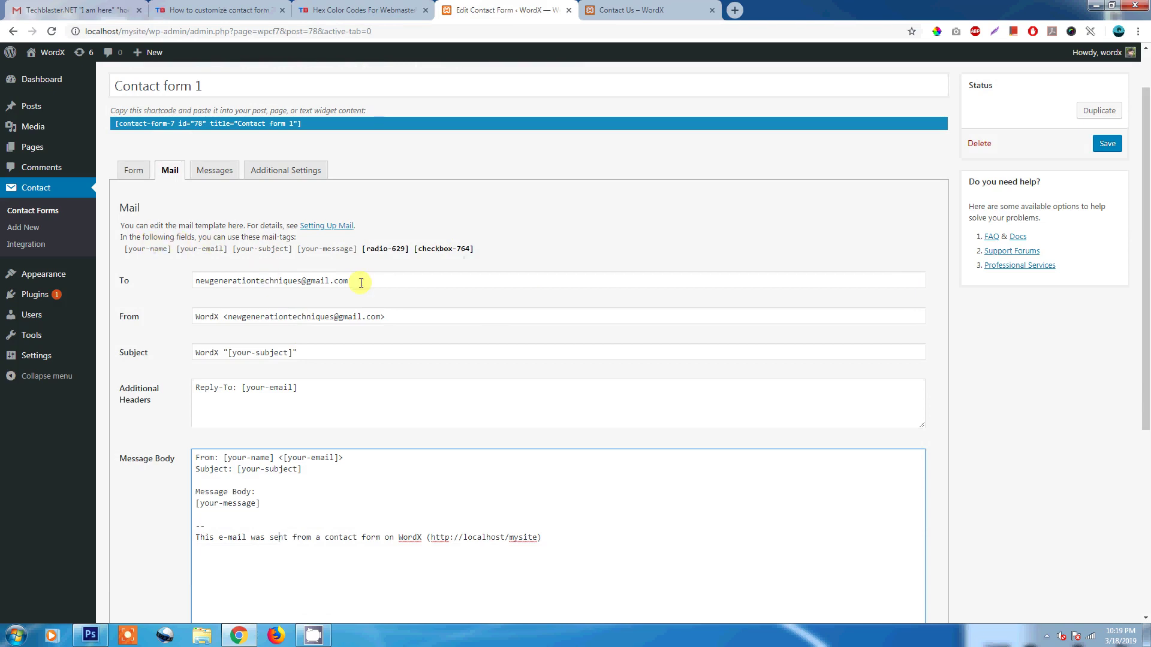
scroll(360, 281, down, 4)
click(275, 263)
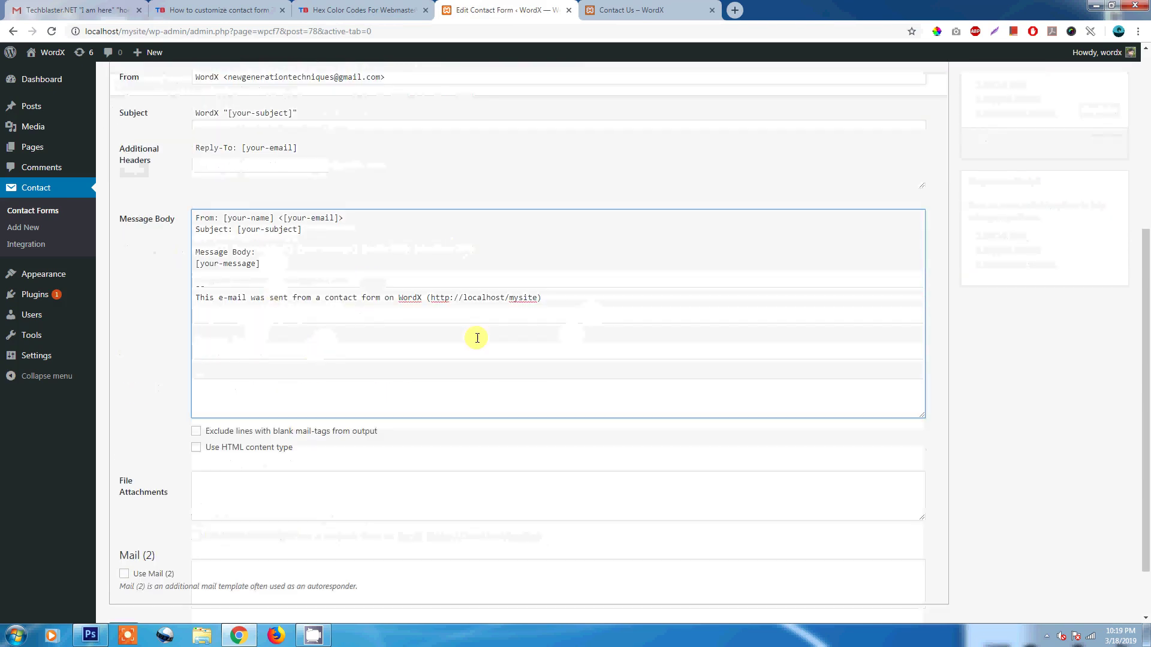
scroll(464, 335, up, 3)
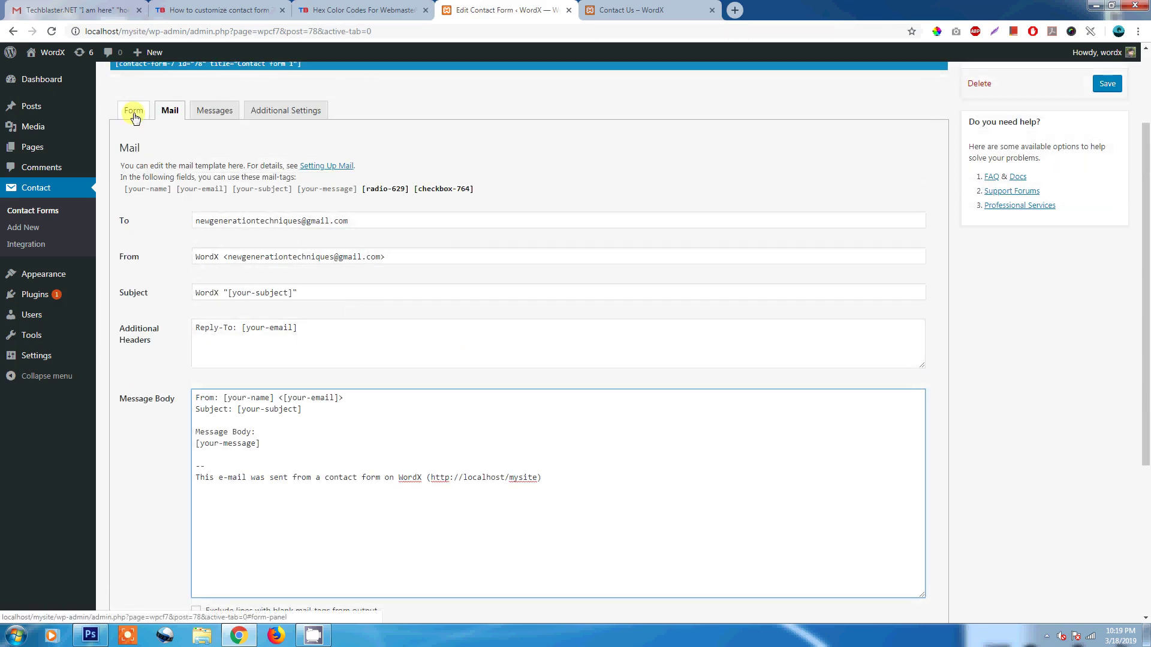
click(133, 110)
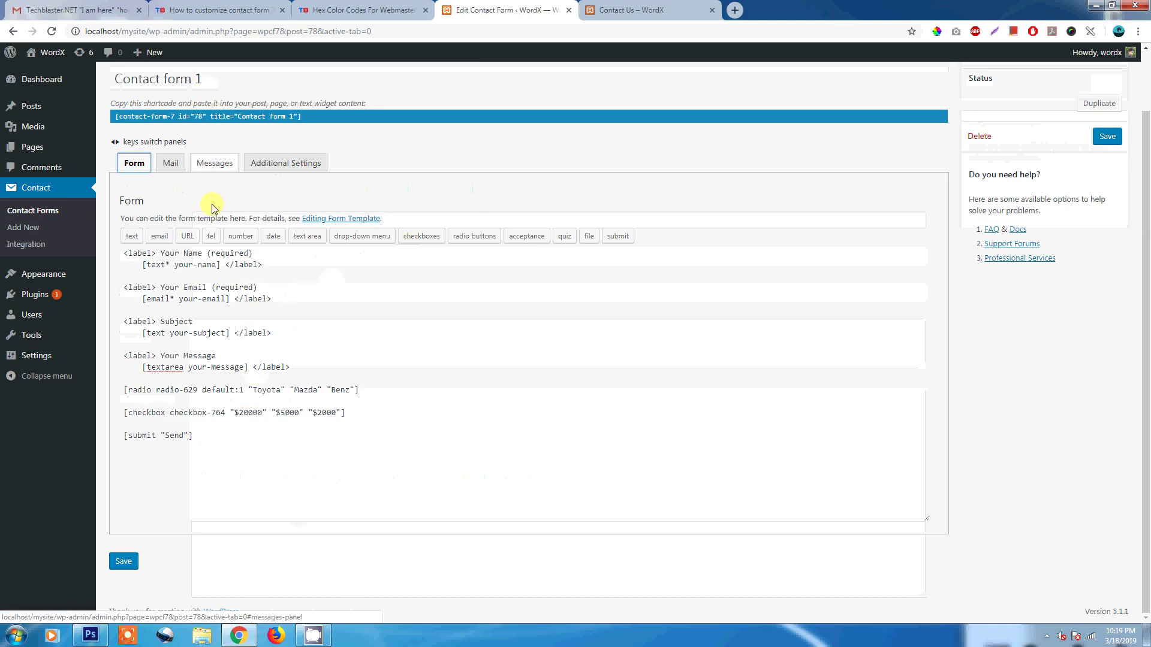
Examine the contact form's notification messages for successful, failed and invalid submissions, checking them against the published Contact Us page
click(217, 165)
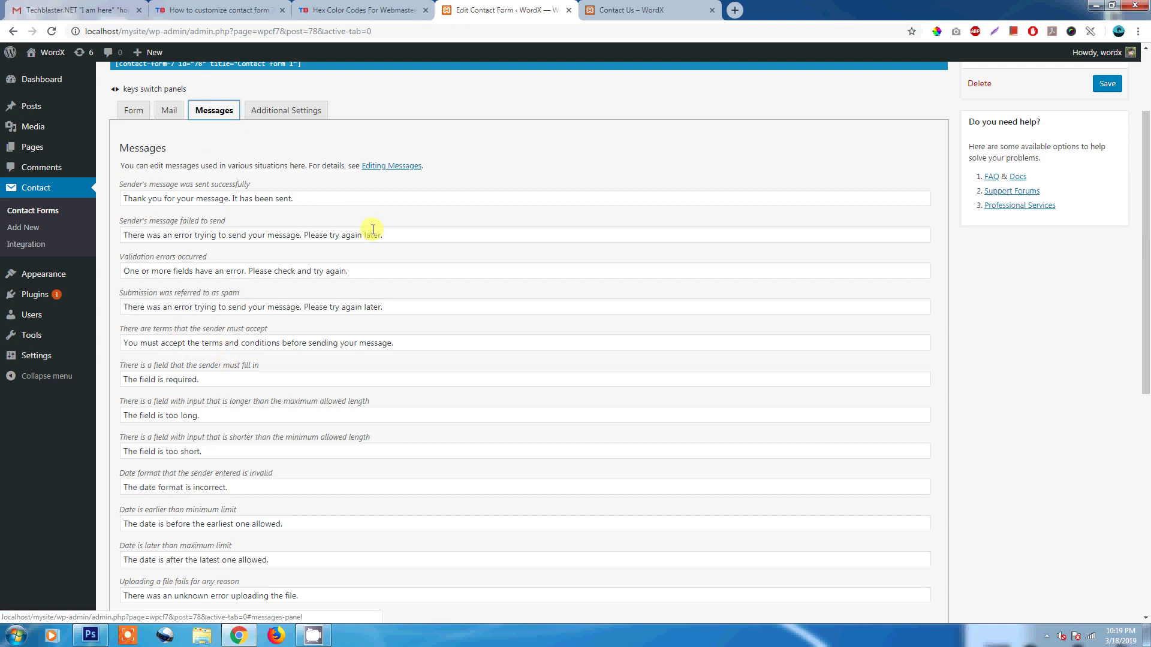
scroll(371, 225, up, 1)
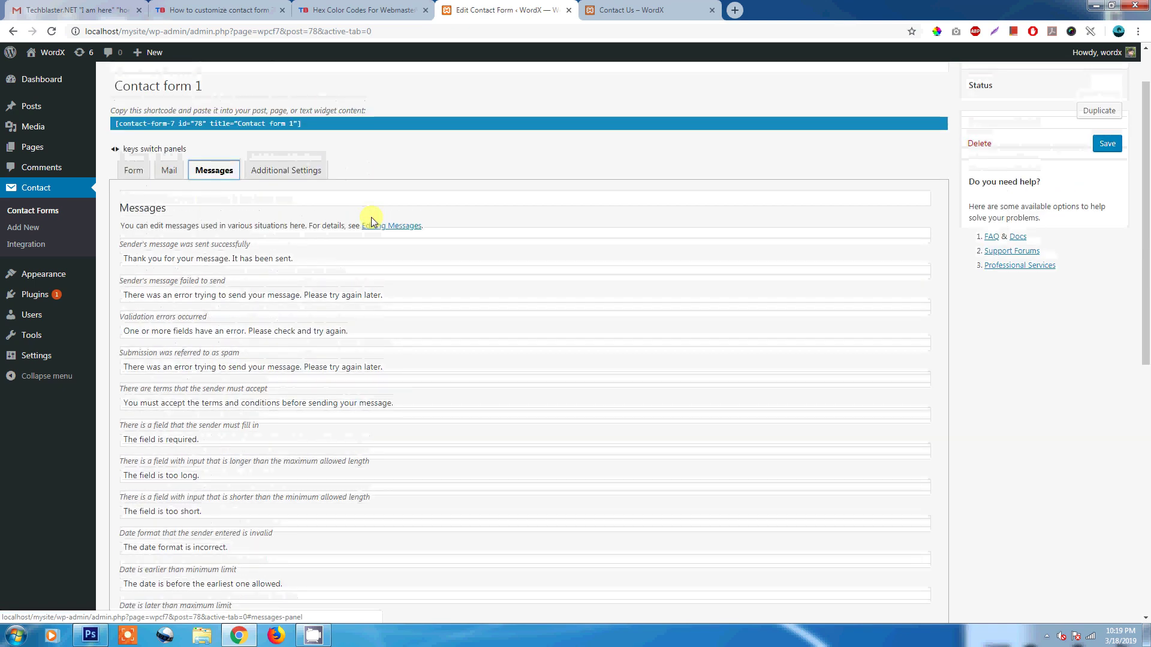
key(ctrl+Tab)
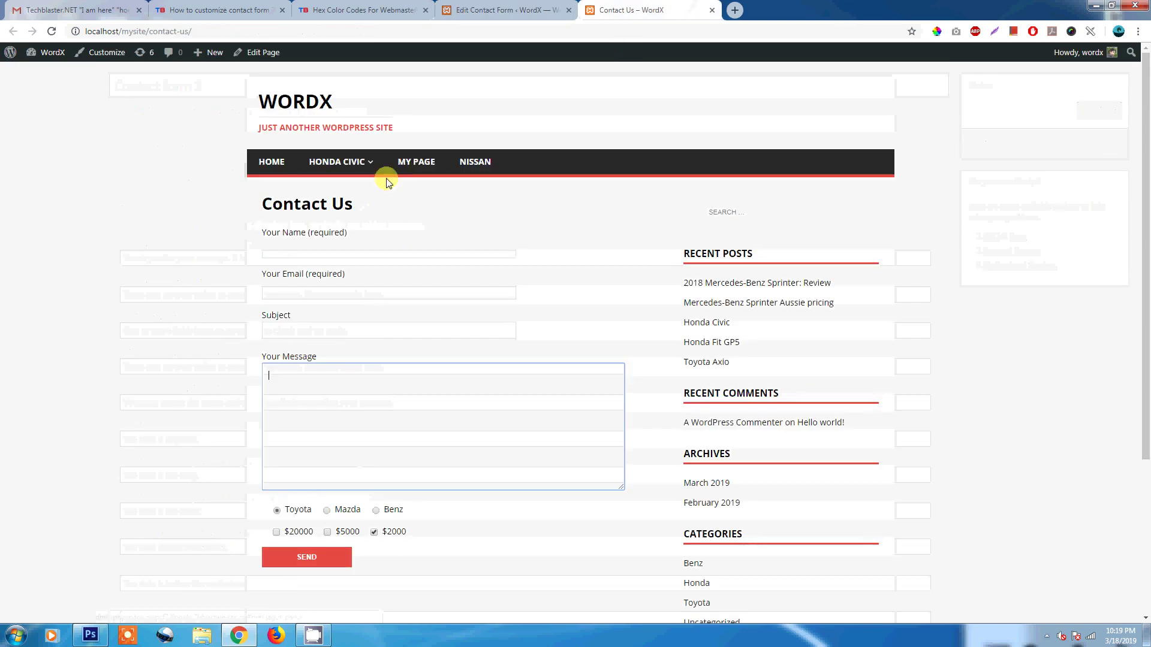
click(487, 6)
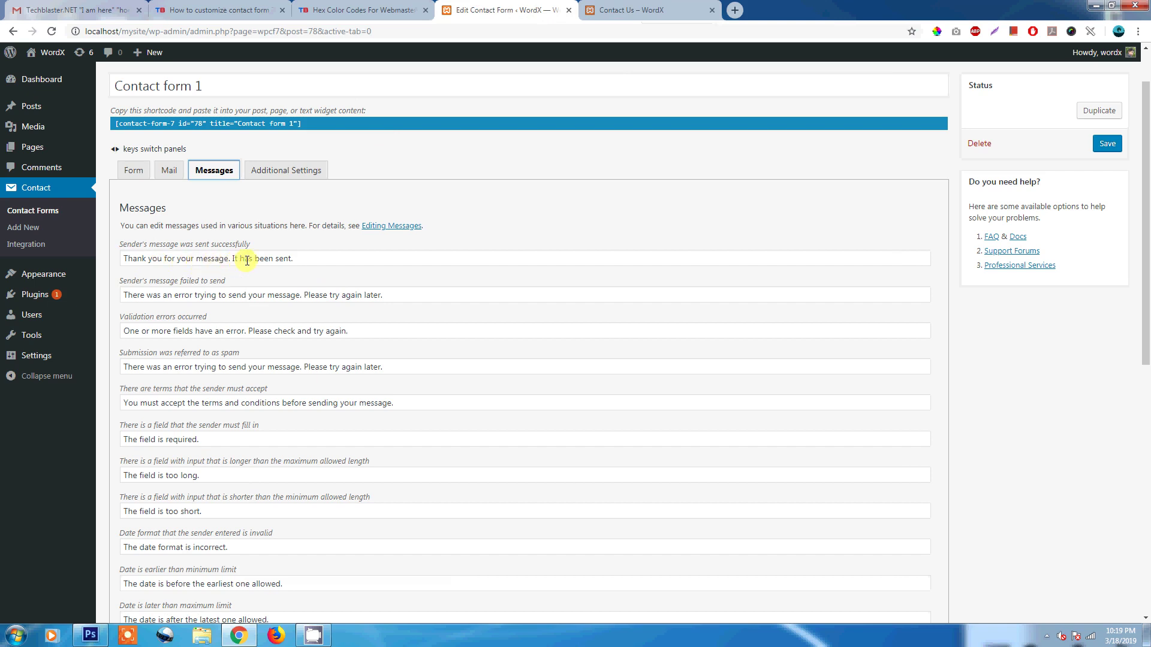
click(620, 8)
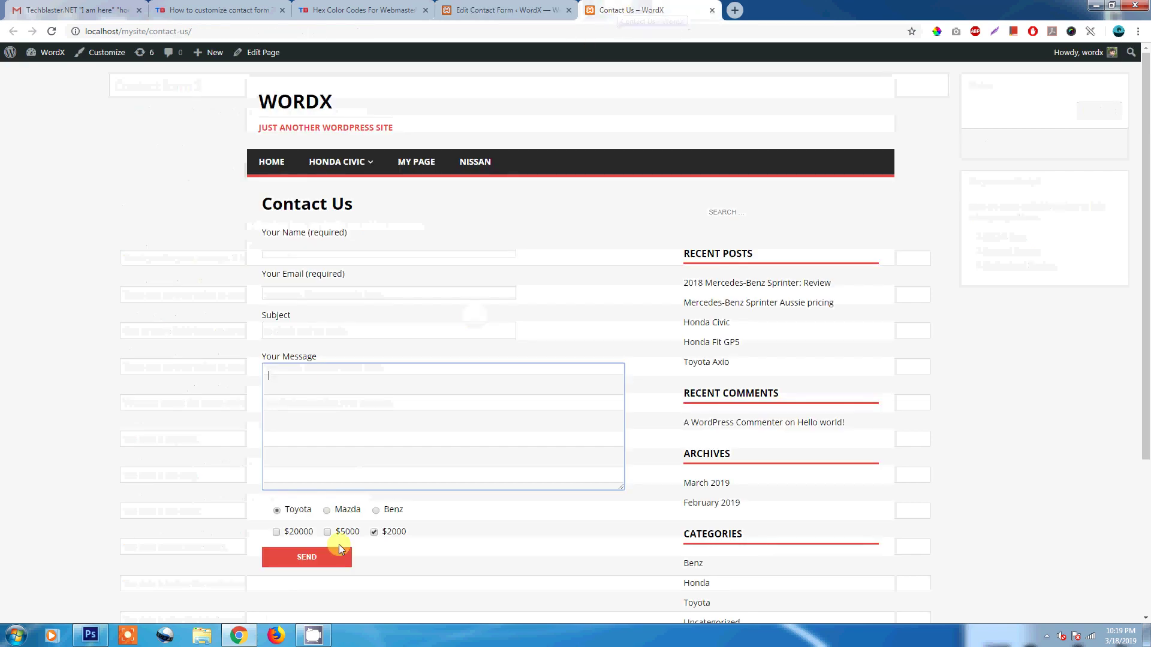
click(514, 6)
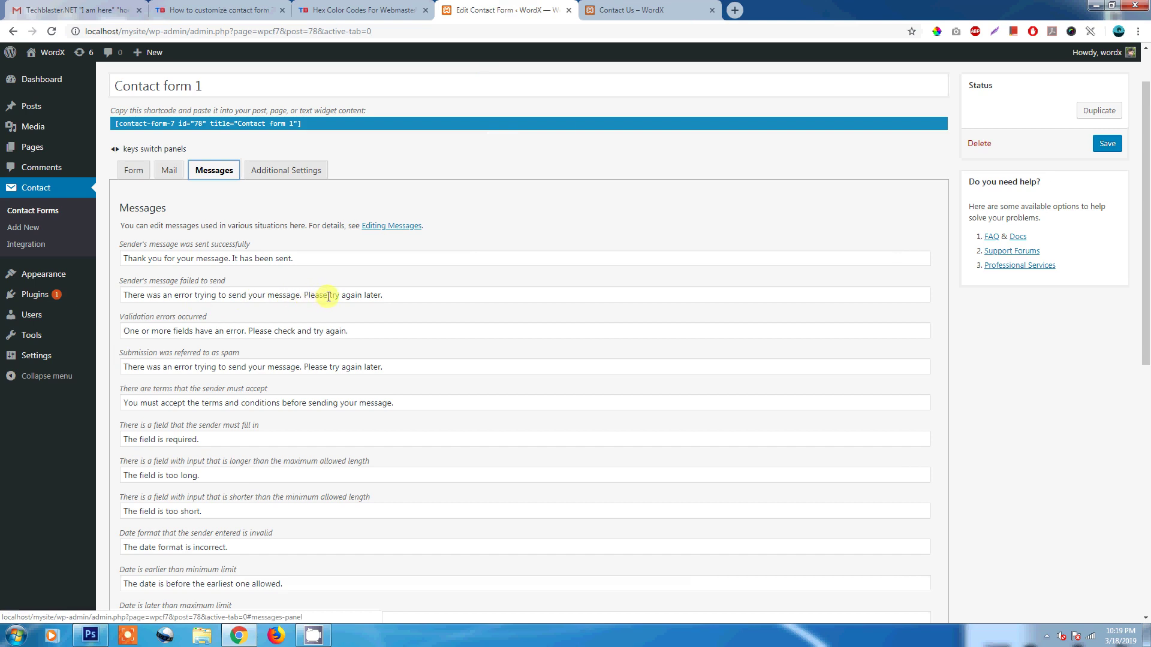
click(407, 297)
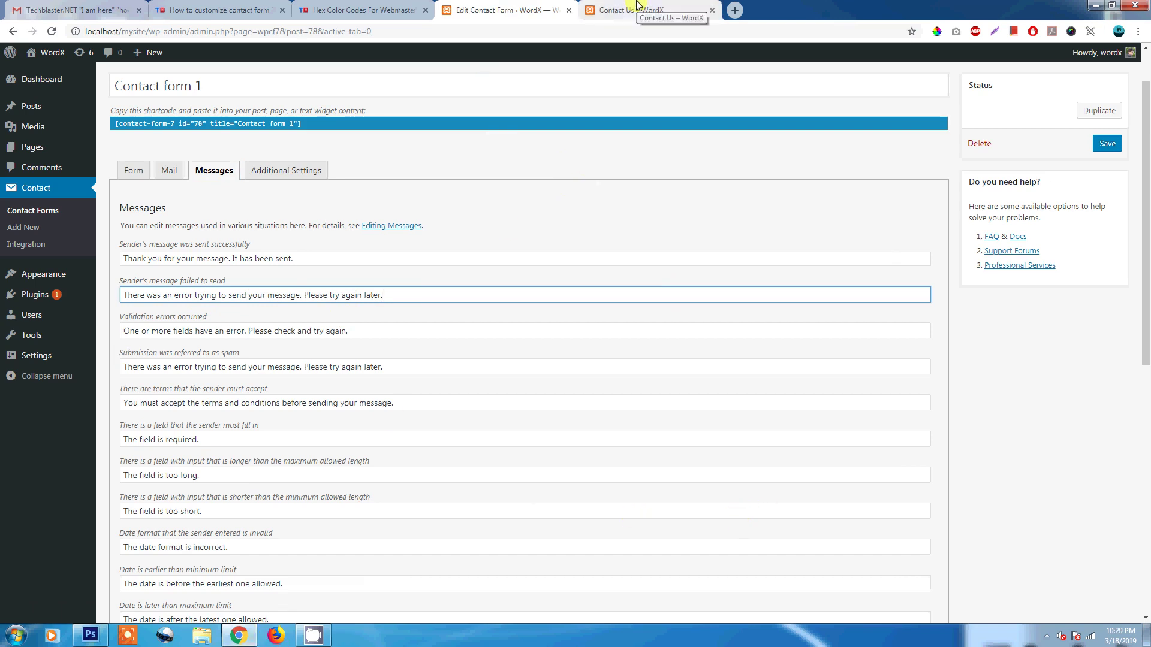
scroll(294, 465, down, 2)
drag(461, 166, 245, 174)
click(245, 175)
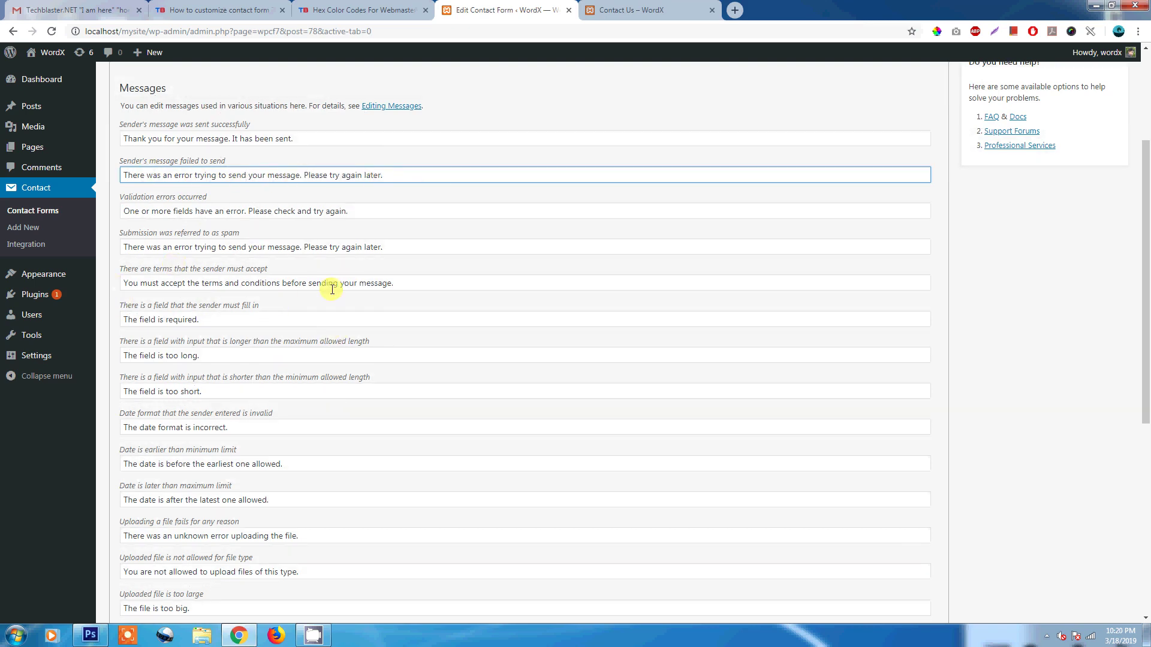
scroll(204, 366, down, 6)
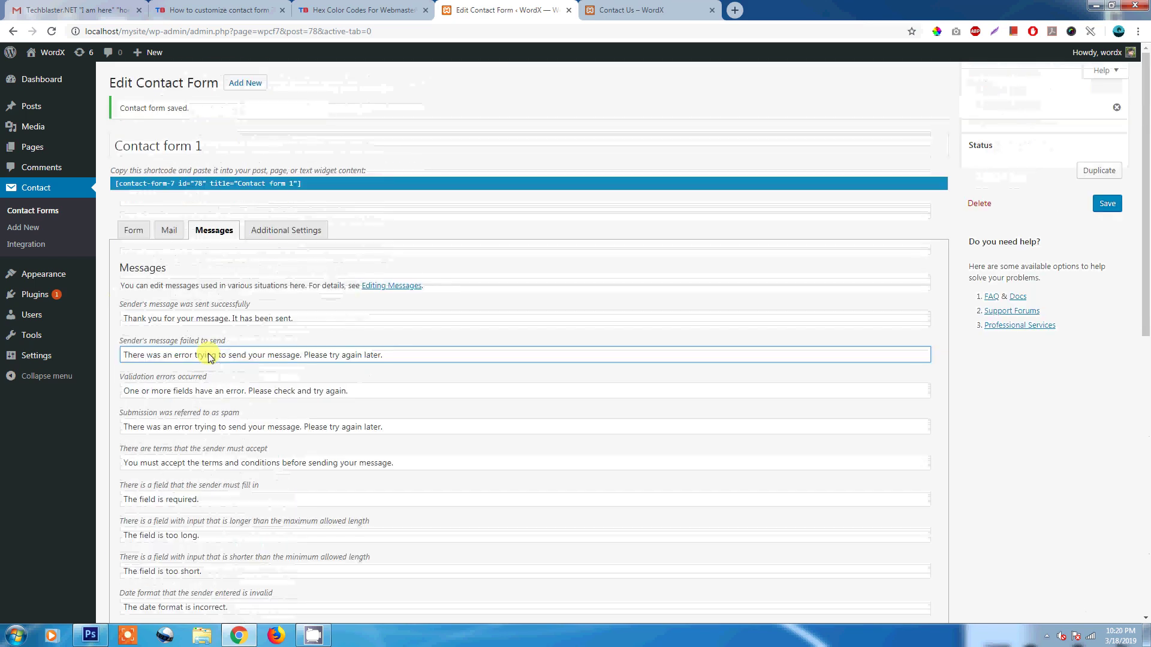
Look over the contact form's additional settings for customization code snippets and return to the form template
click(276, 234)
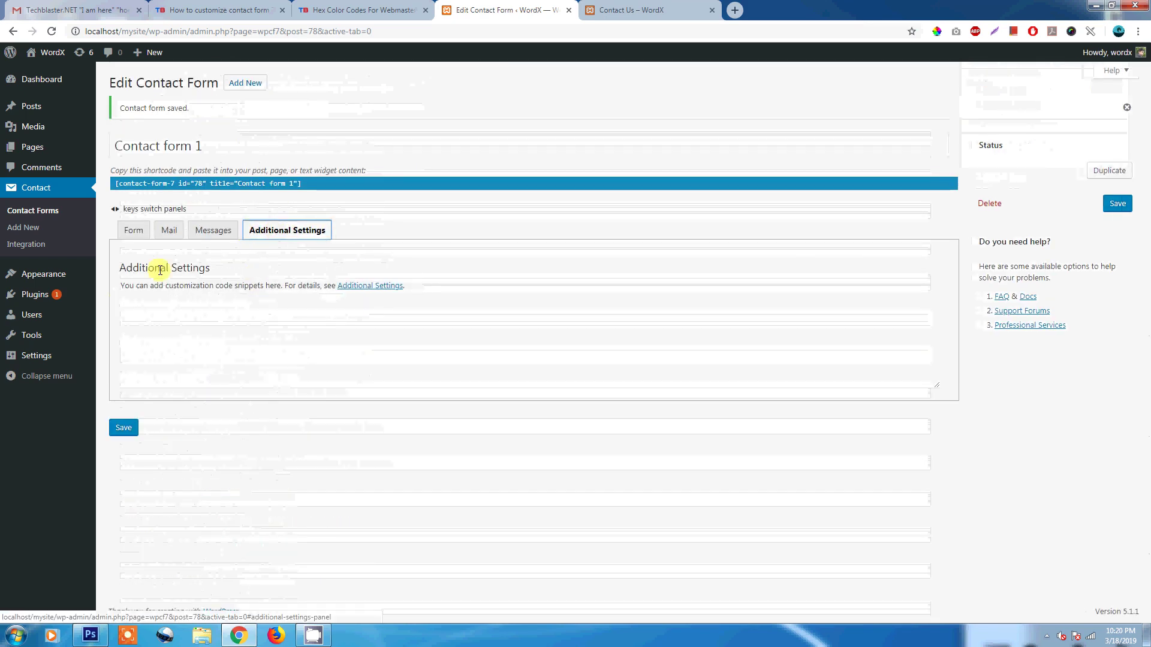
click(338, 326)
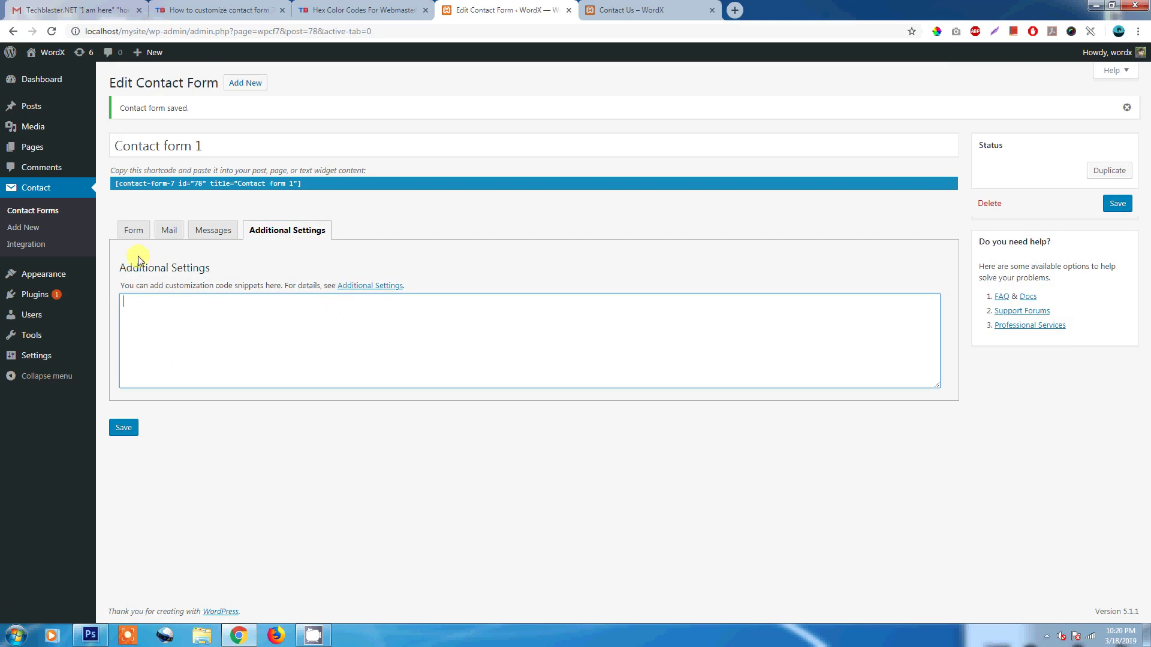
click(134, 231)
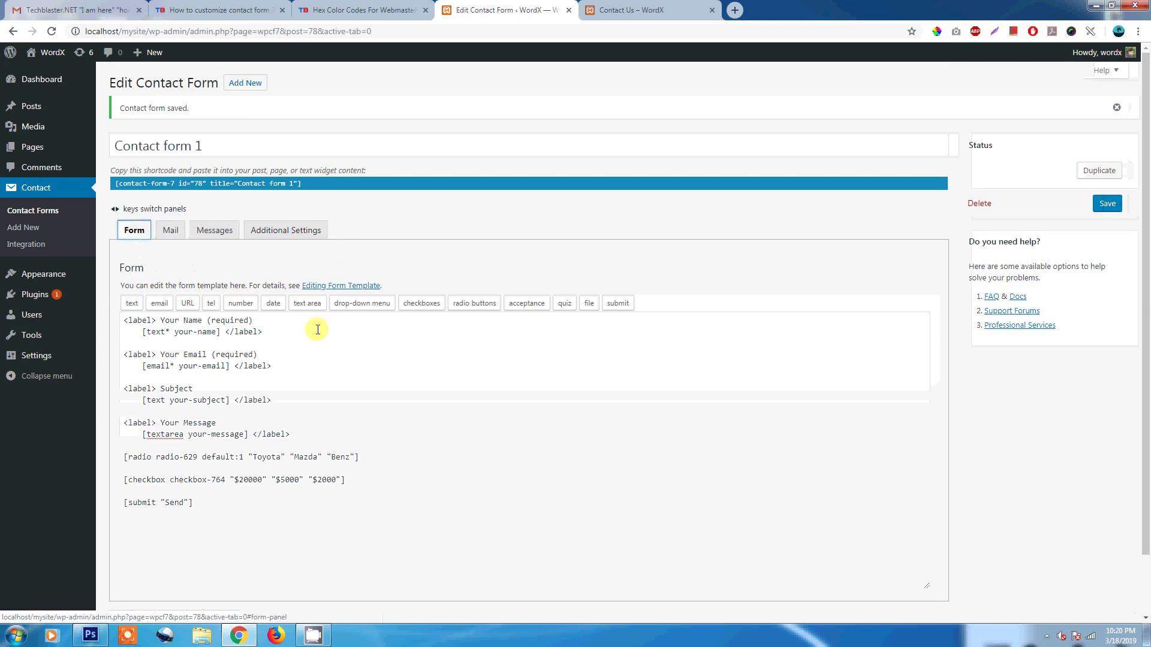
Reload the published Contact Us page to check the form and return to the contact form editor
click(629, 10)
click(512, 31)
key(Return)
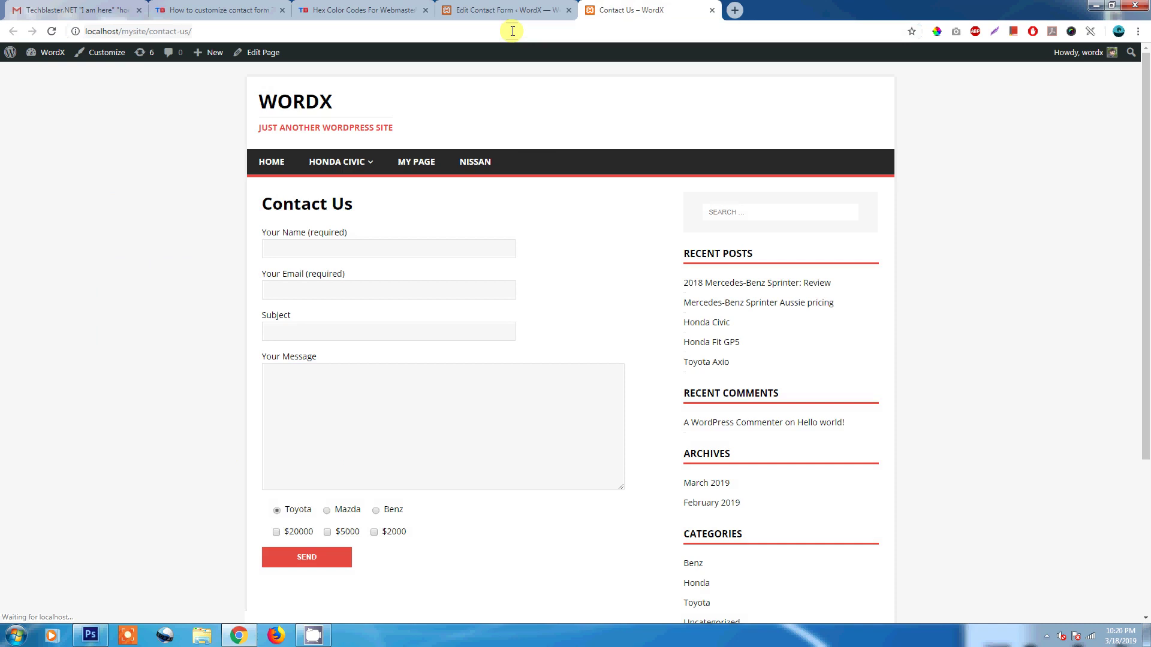
click(520, 10)
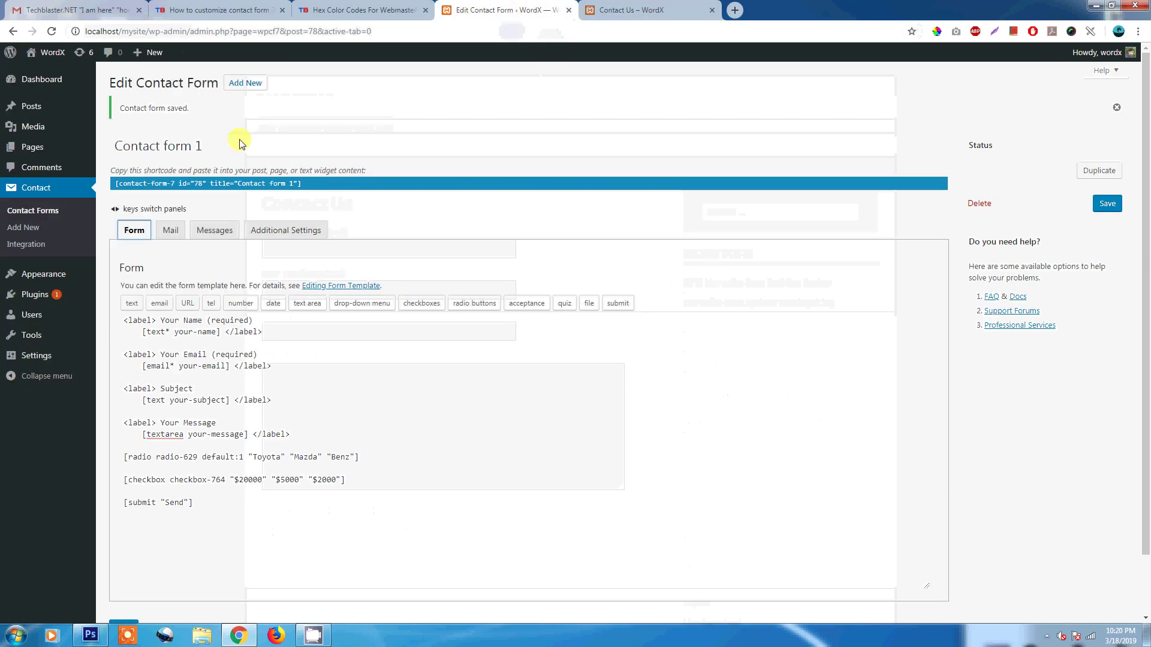
Delete the car radio buttons and price checkboxes from the form template and save the contact form
scroll(189, 335, down, 1)
drag(346, 413, 116, 390)
key(BackSpace)
key(BackSpace)
key(BackSpace)
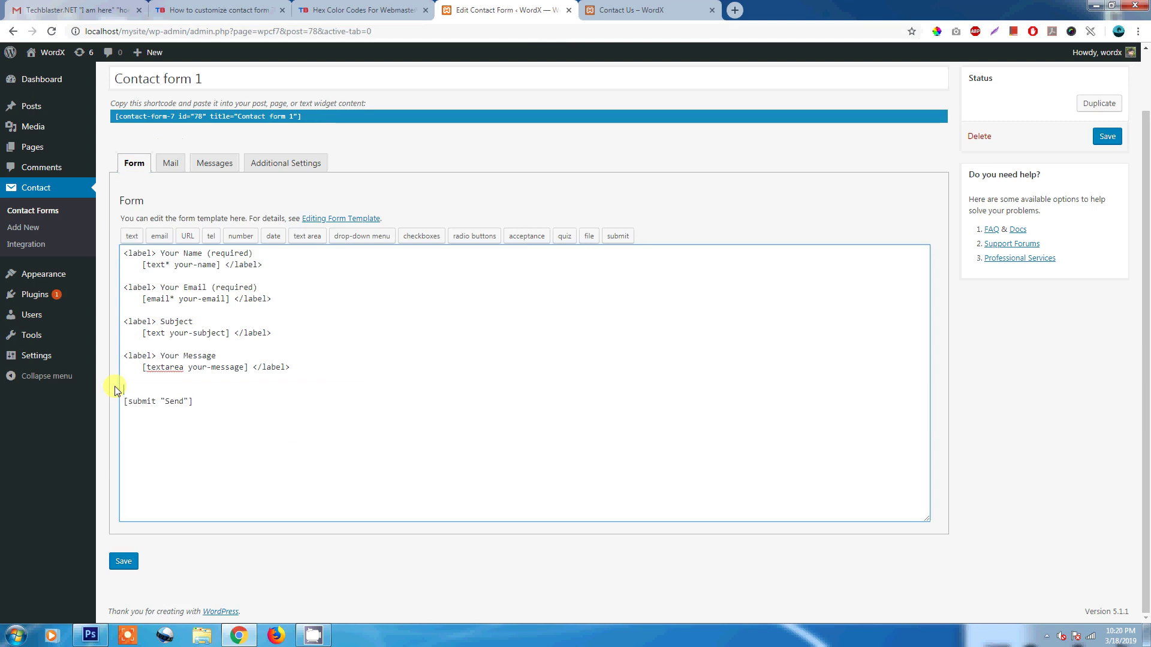
click(122, 564)
Reload the published Contact Us page to check the form without the extra fields
click(600, 10)
click(603, 35)
key(Return)
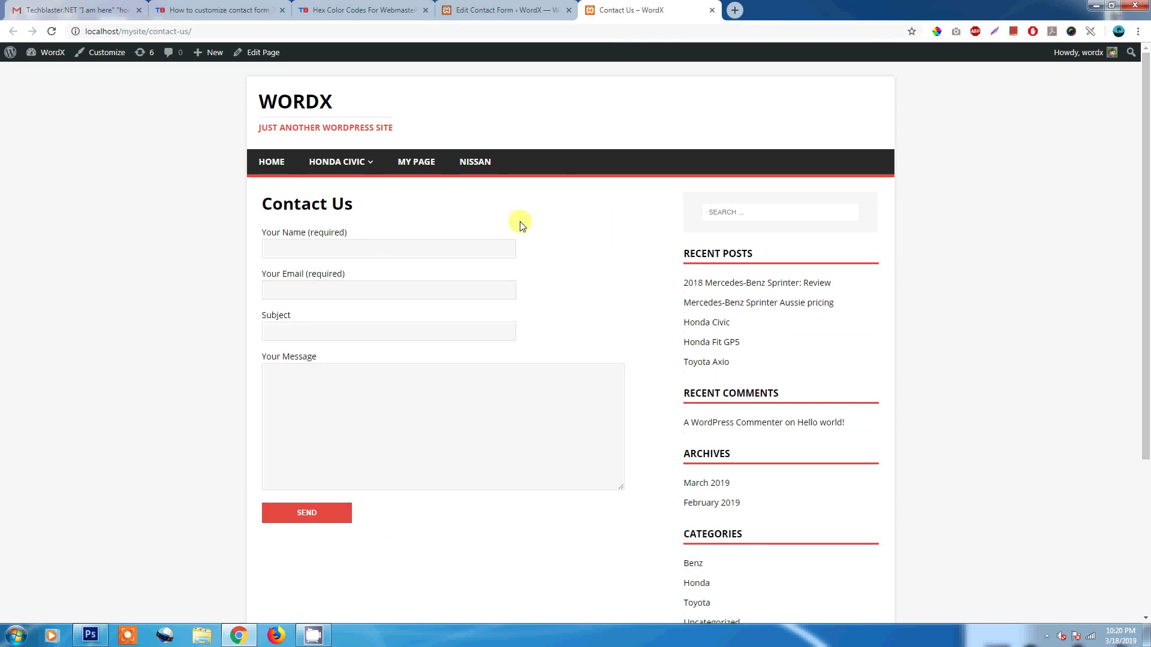
Return to the WordPress admin and open the theme customizer's Additional CSS section
click(507, 5)
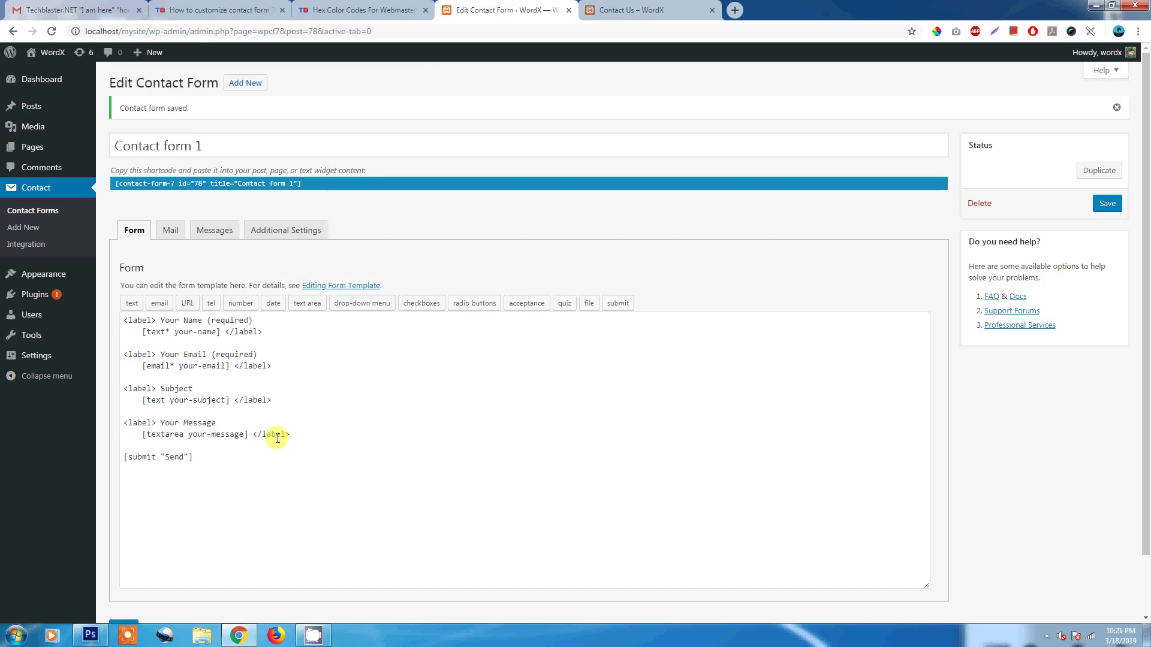
mouse_move(58, 282)
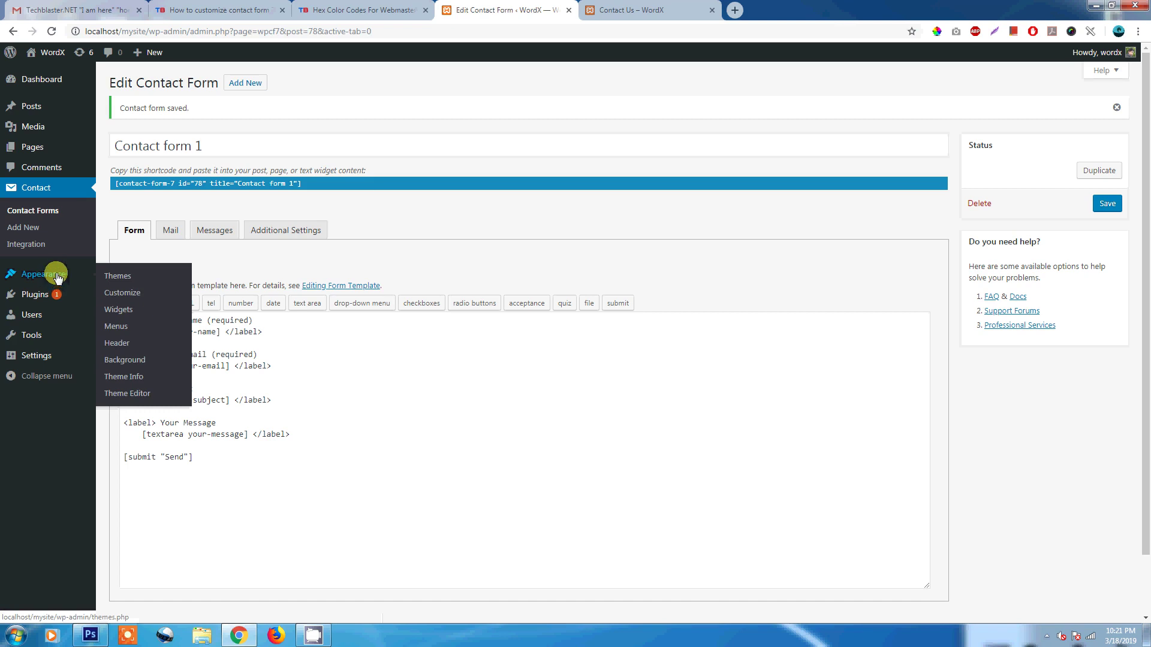
click(126, 294)
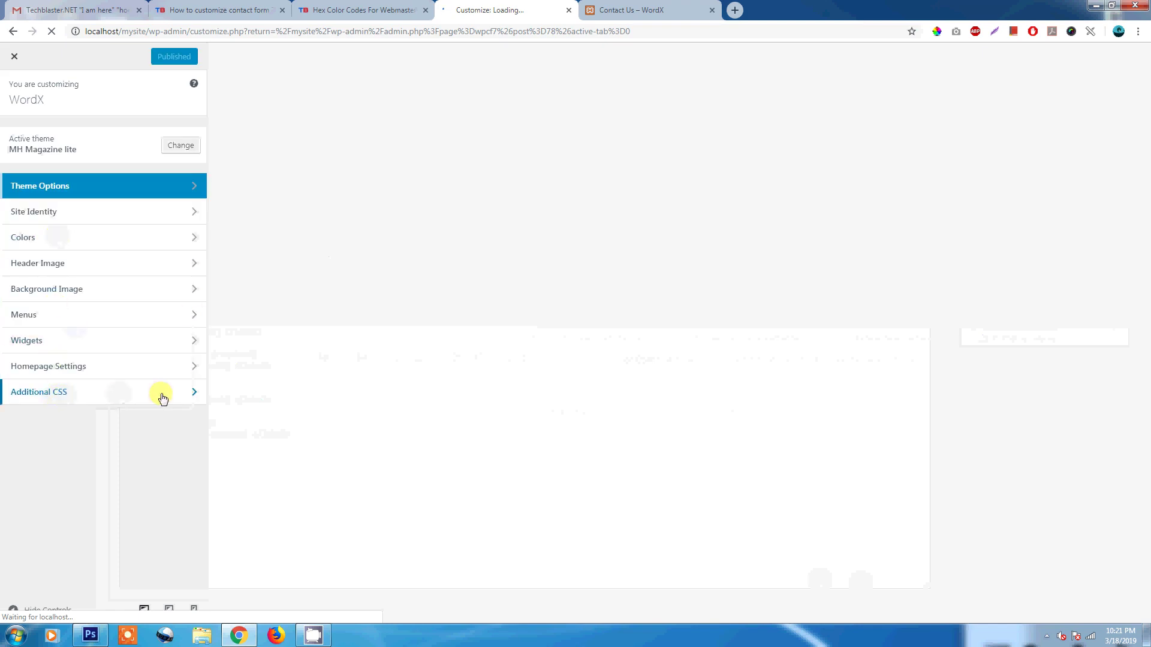
click(195, 394)
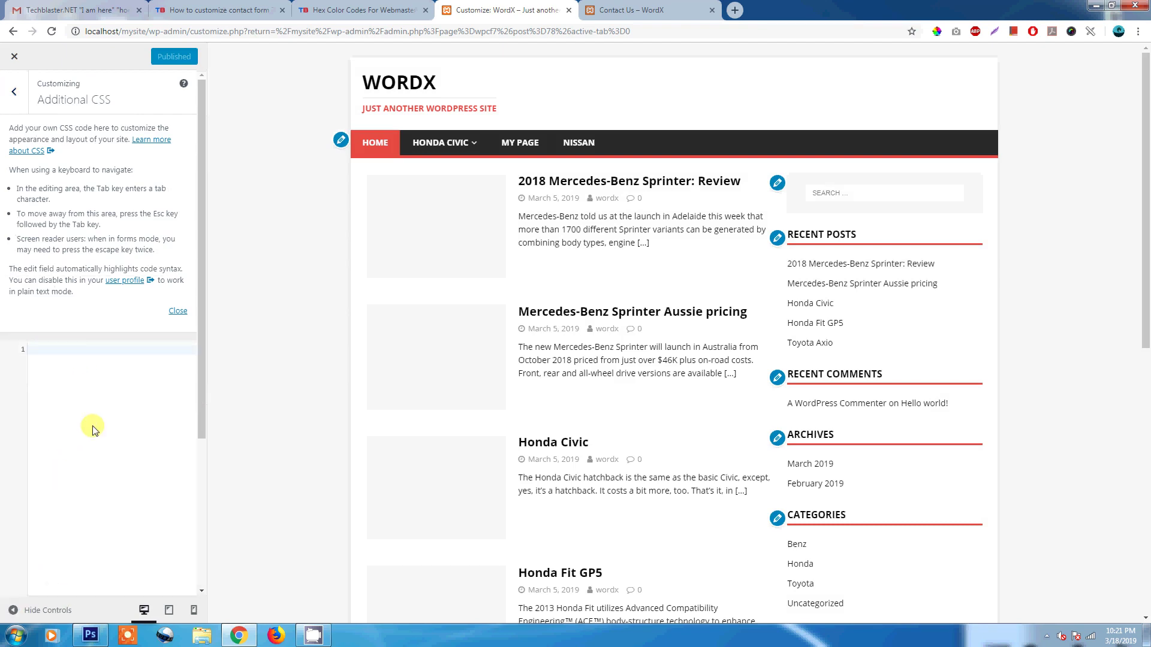
Copy the complete Contact Form 7 CSS code block from the Techblaster.NET tutorial page
click(227, 5)
drag(227, 5, 507, 7)
drag(1147, 153, 1147, 191)
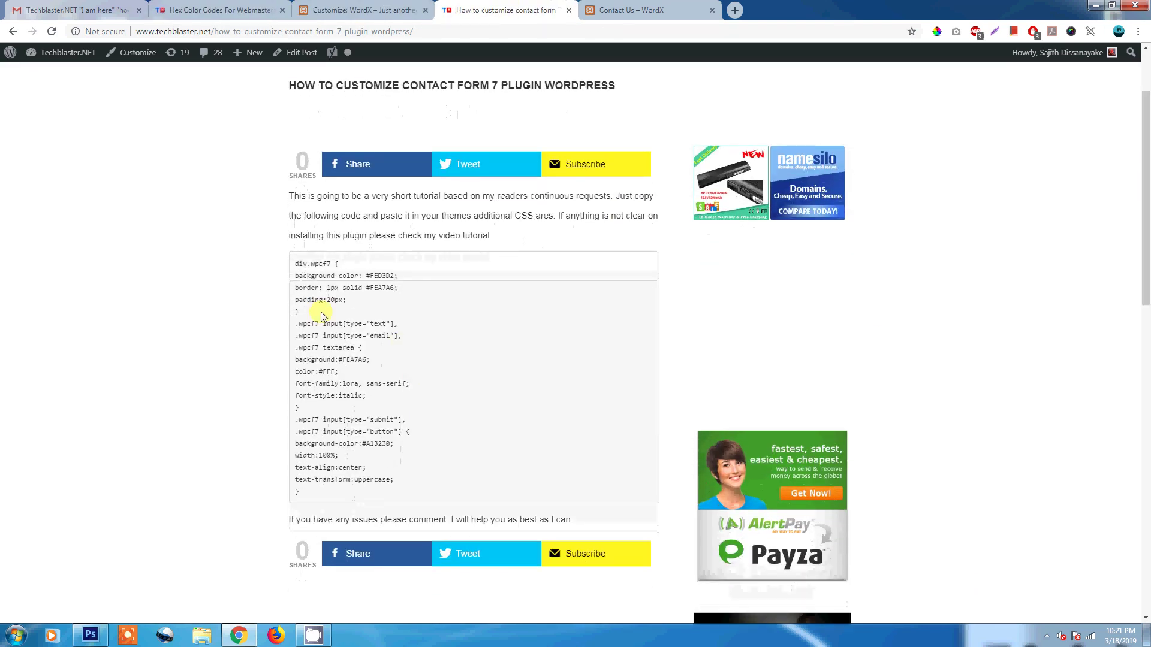
drag(296, 263, 317, 496)
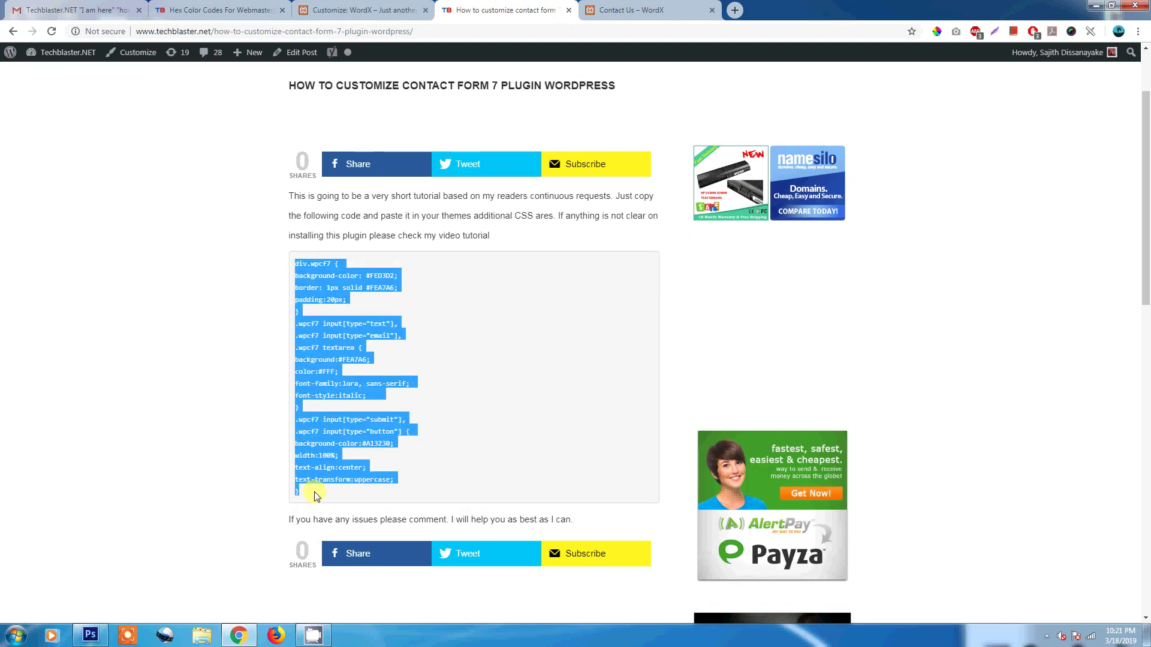
click(205, 31)
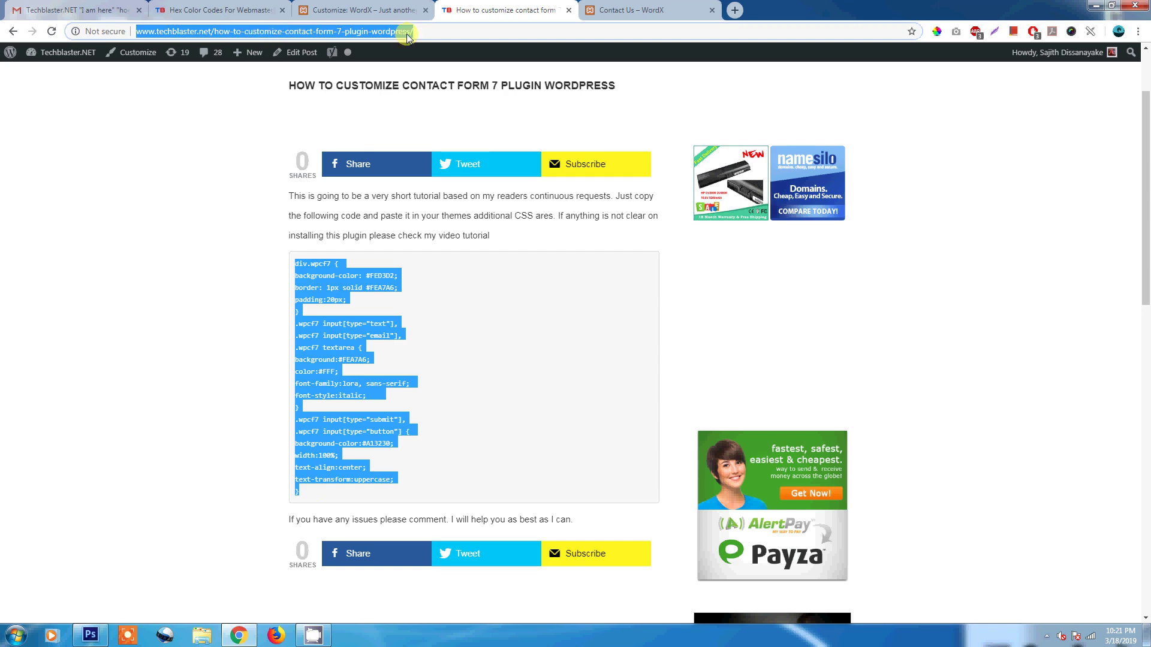
click(317, 323)
drag(295, 270, 323, 496)
right_click(326, 323)
click(348, 332)
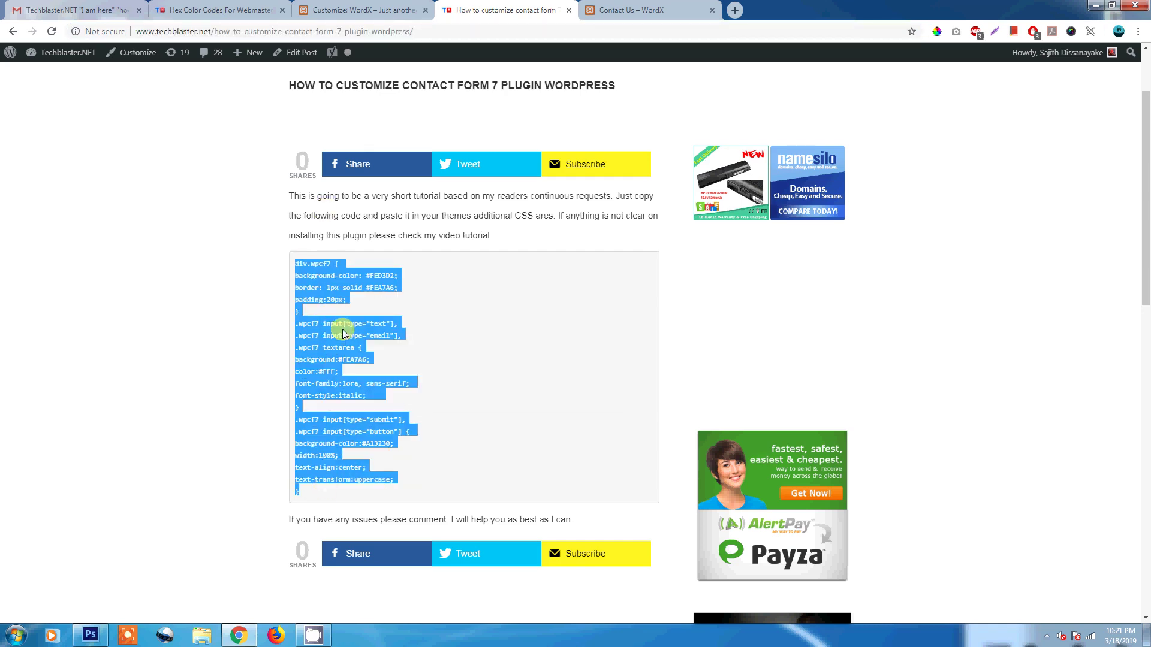
Paste the copied form styling code into the theme's Additional CSS and publish the change
click(398, 7)
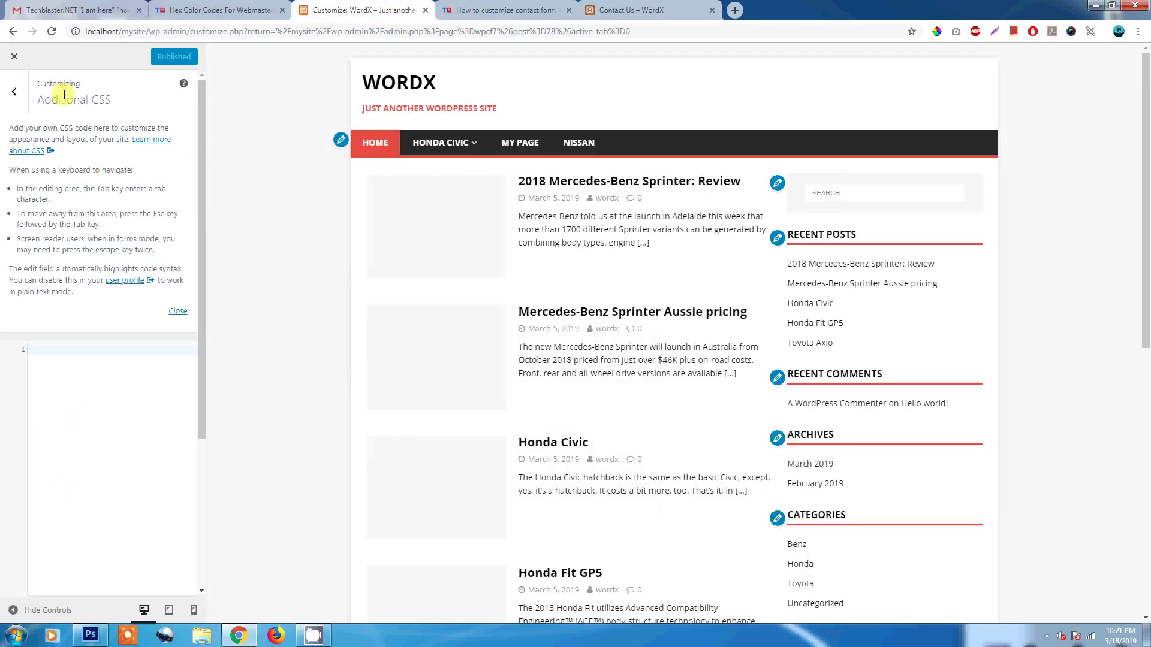
right_click(59, 352)
click(86, 423)
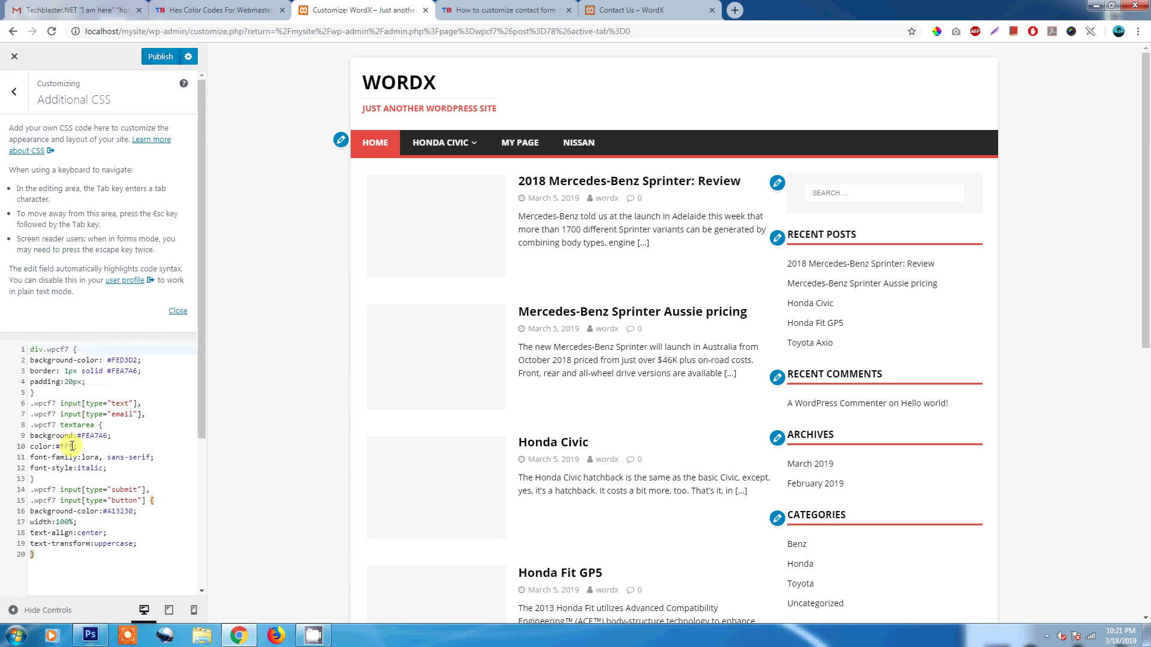
click(159, 57)
Reload the published Contact Us page to check the new form styling
drag(629, 8, 496, 6)
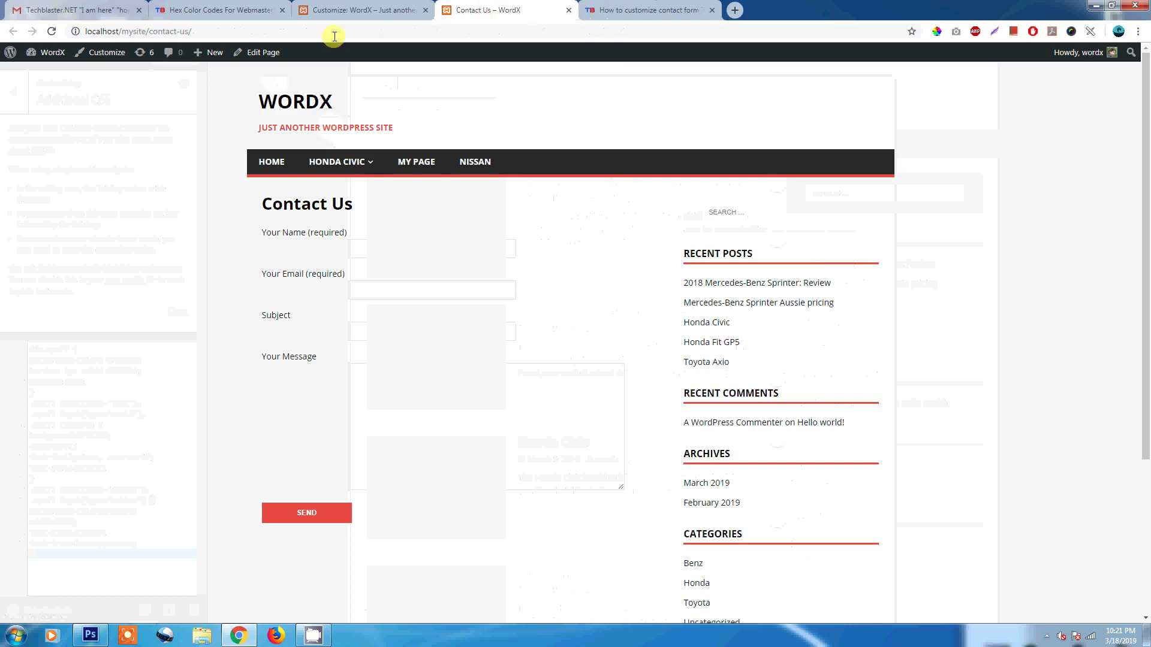
click(340, 31)
key(Return)
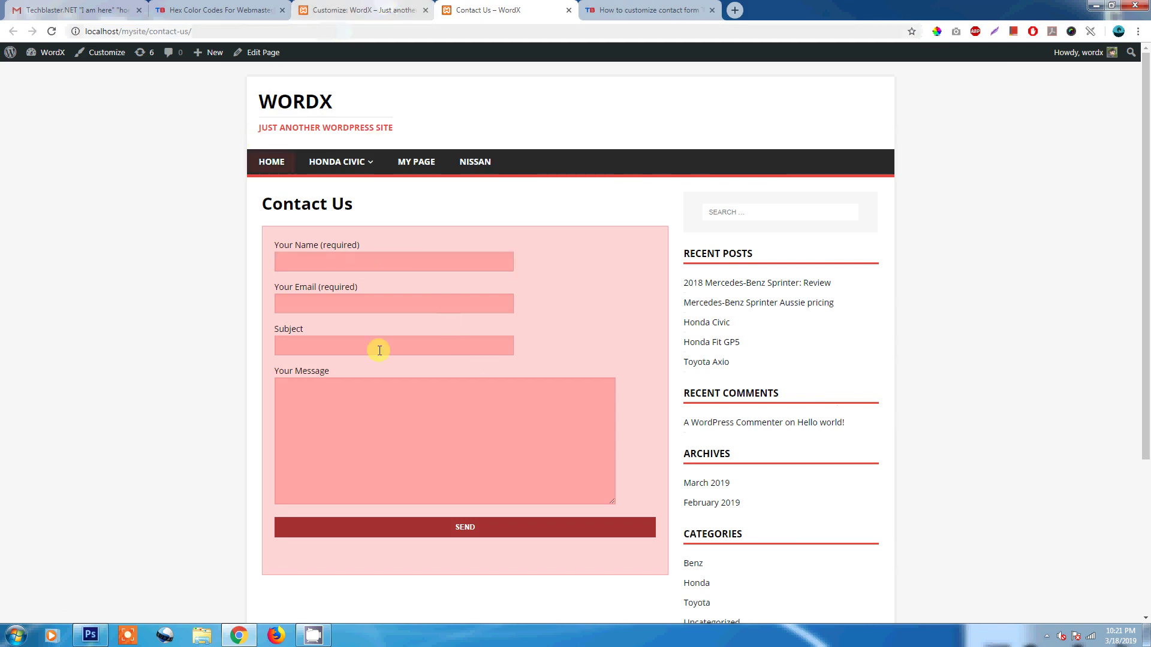
Compare the div.wpcf7 background and border colour codes in the CSS with the form's container on the Contact Us page
click(366, 5)
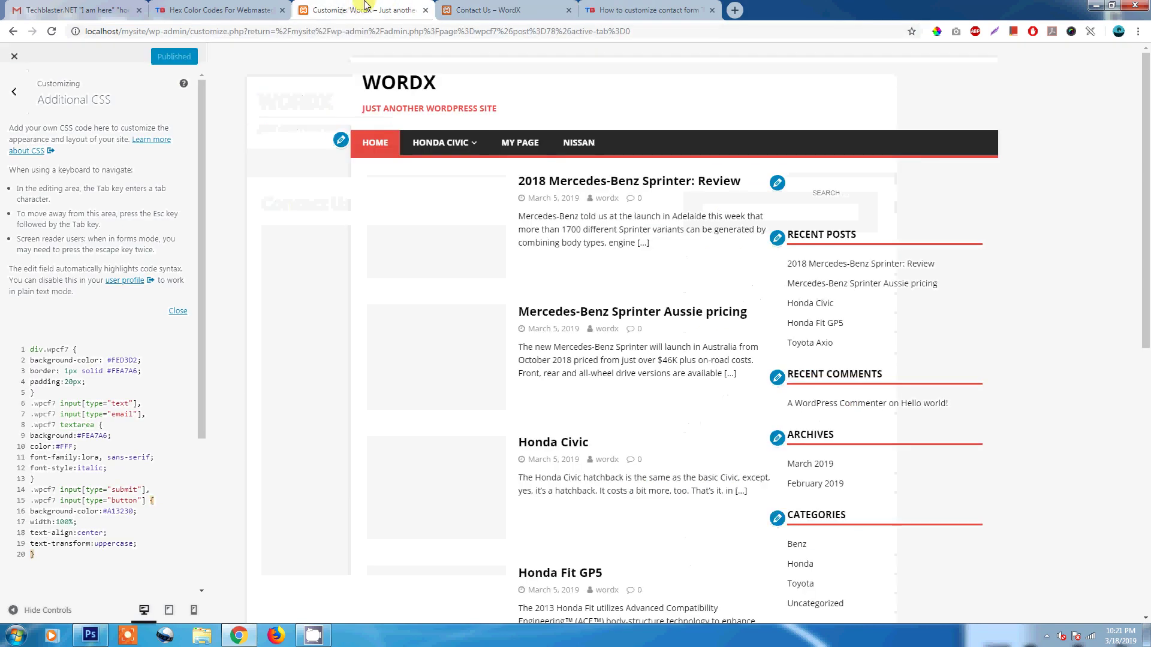
double_click(125, 360)
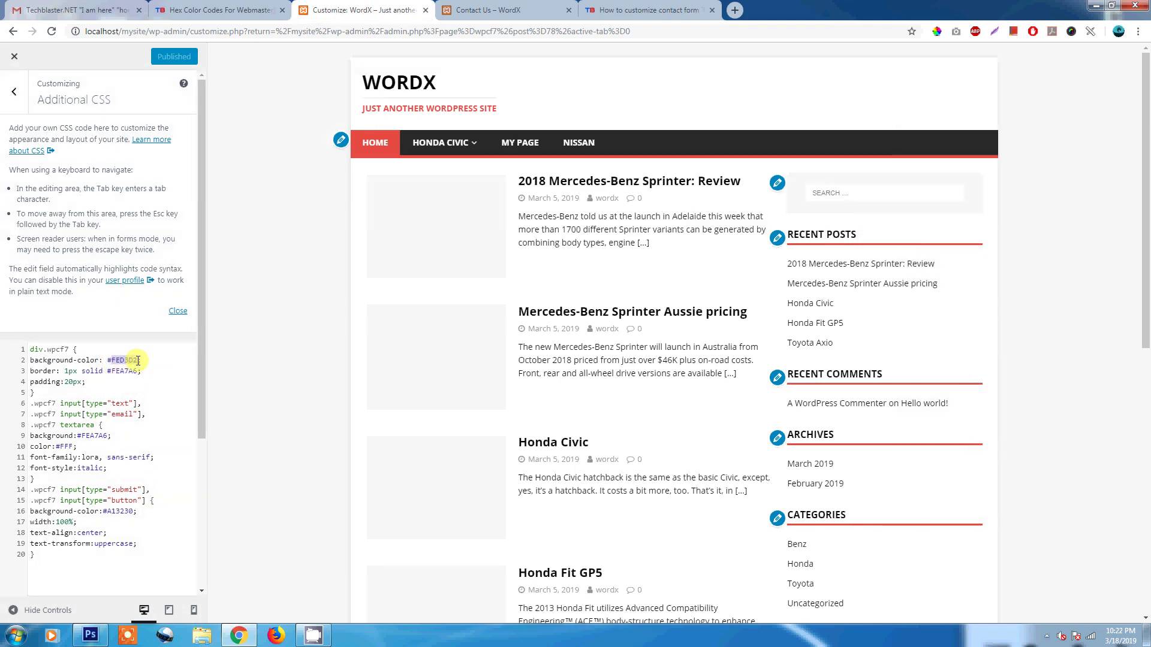
click(132, 360)
click(134, 360)
click(463, 6)
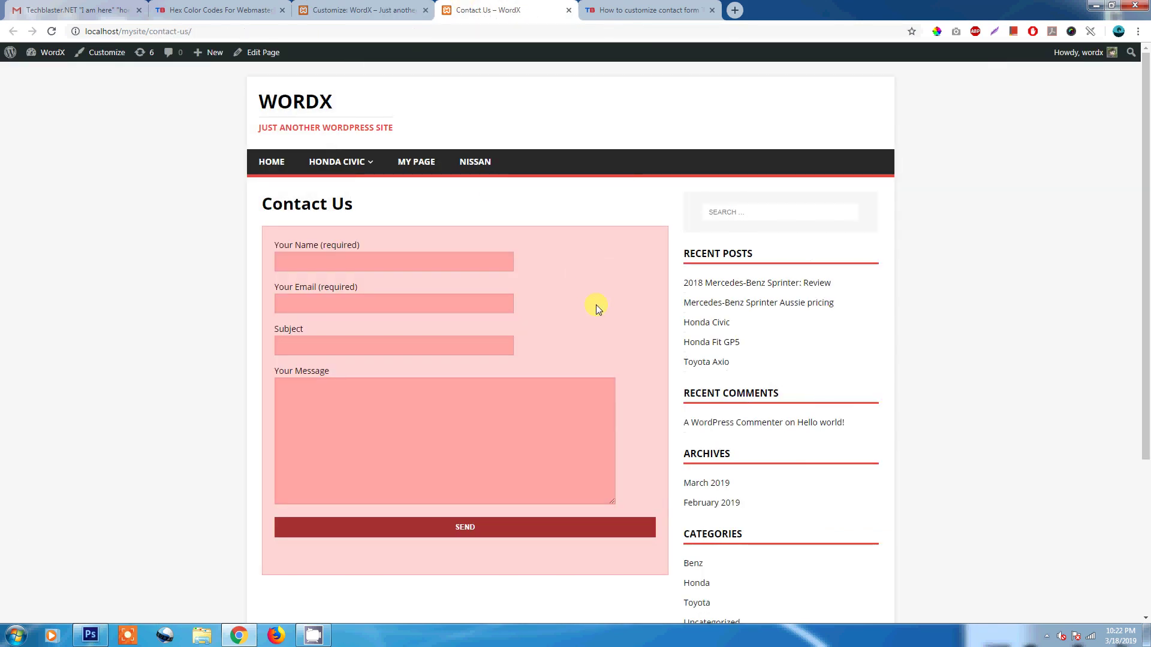
click(345, 7)
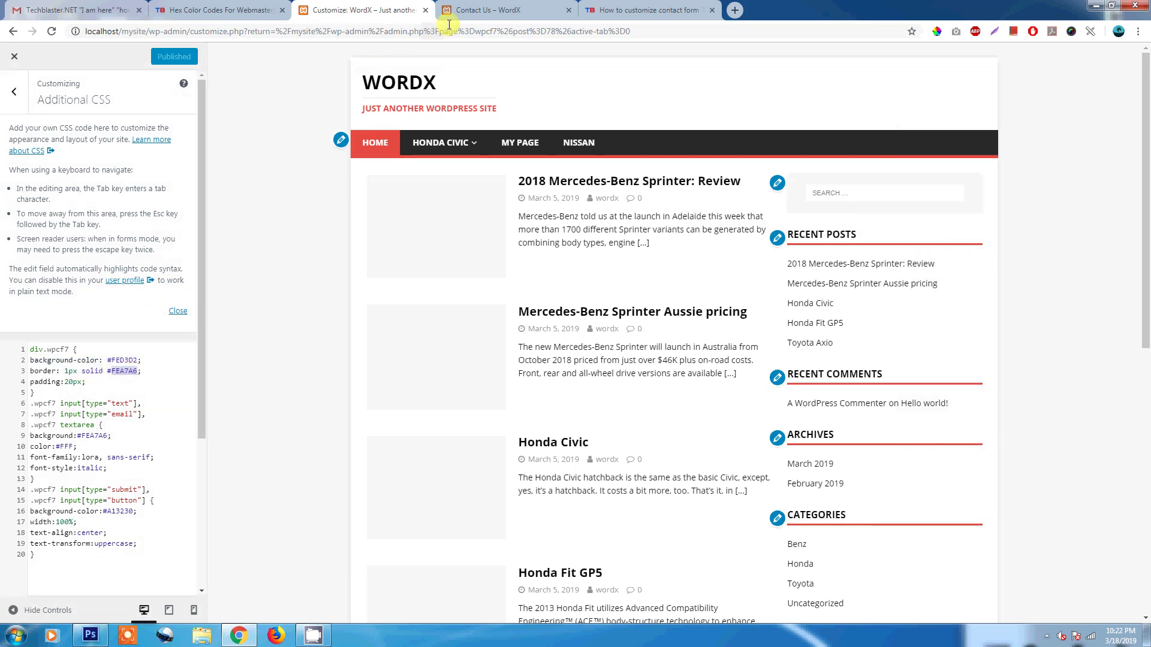
click(465, 11)
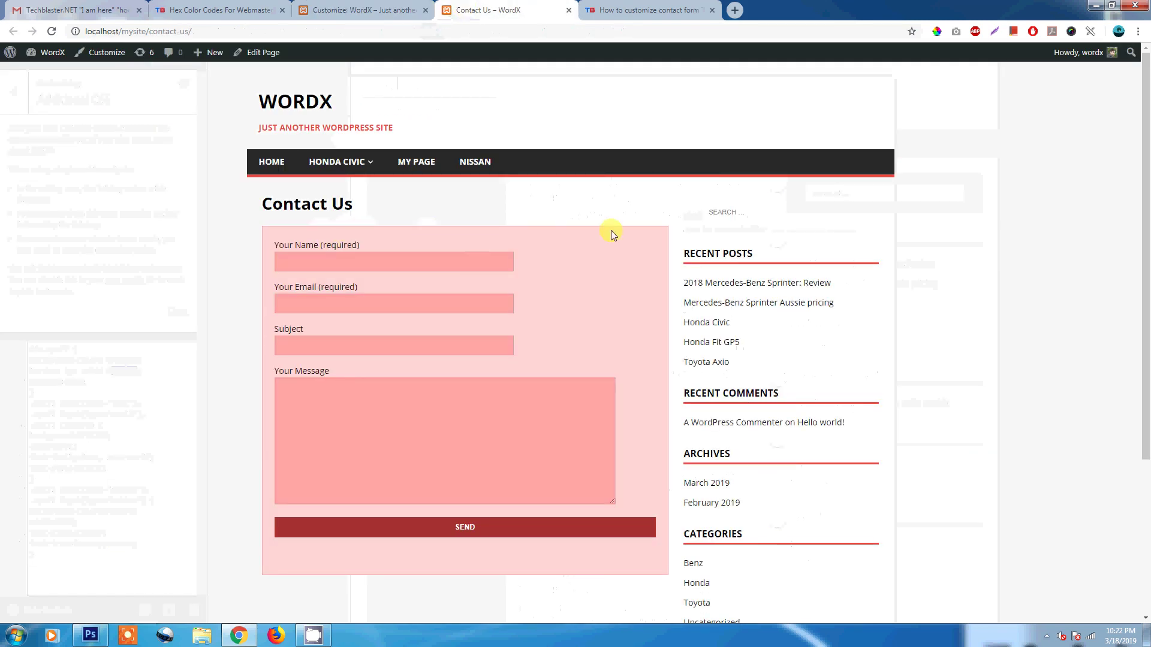
Compare the CSS colour codes for the input fields and submit button with those elements on the Contact Us page
click(360, 11)
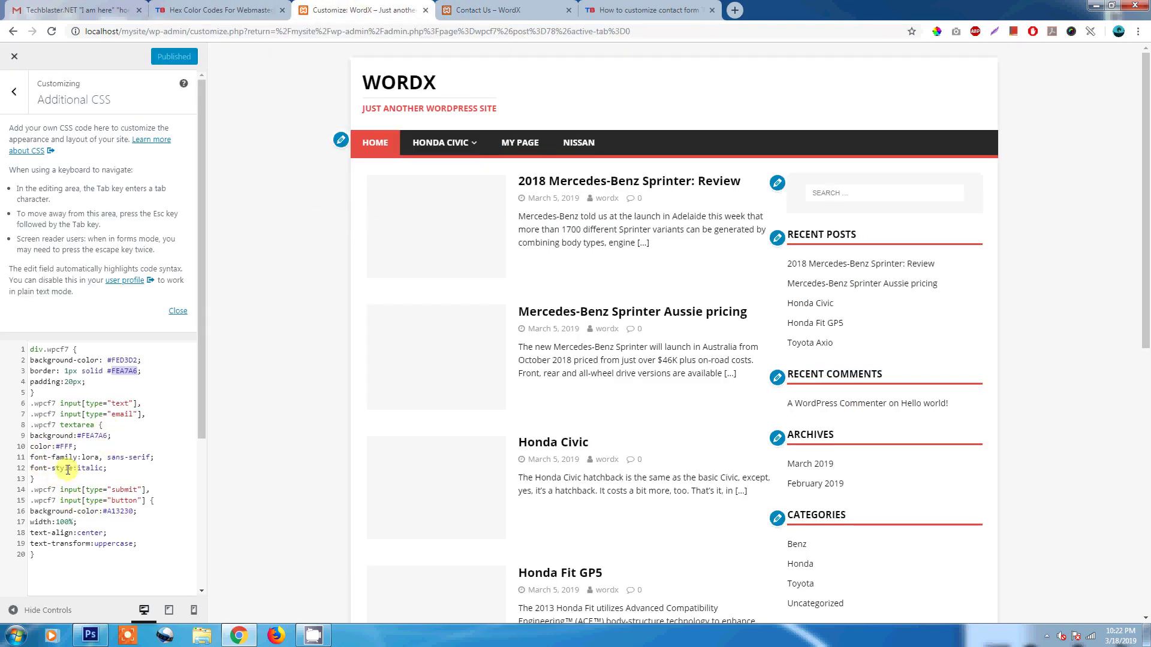
drag(83, 436, 103, 436)
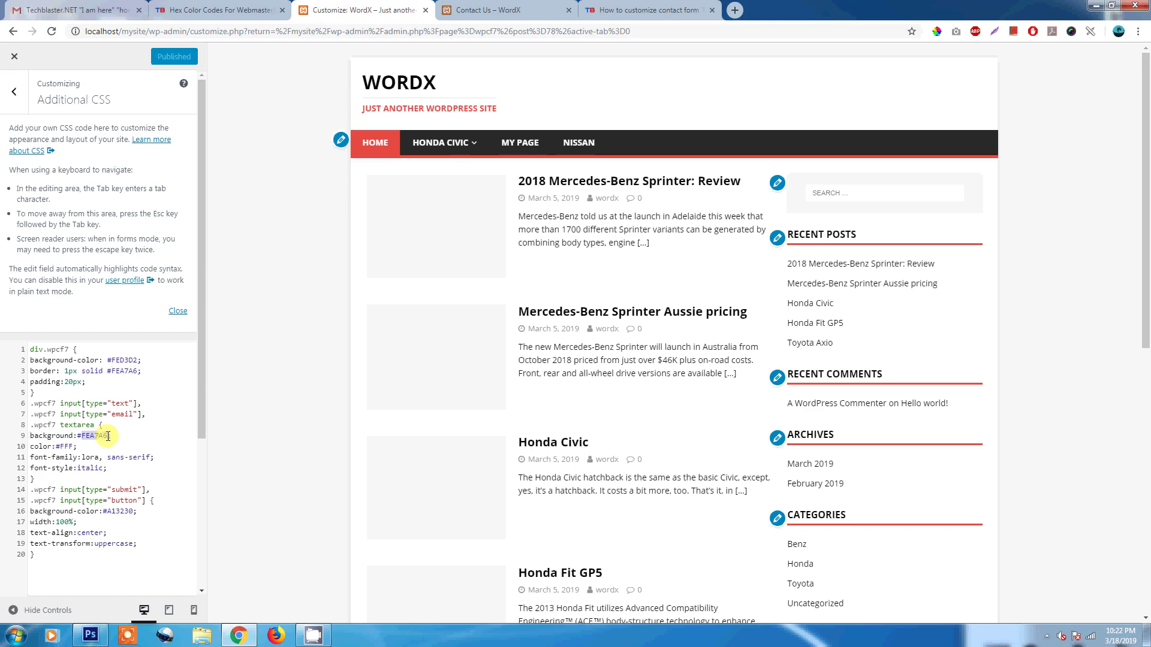
click(495, 11)
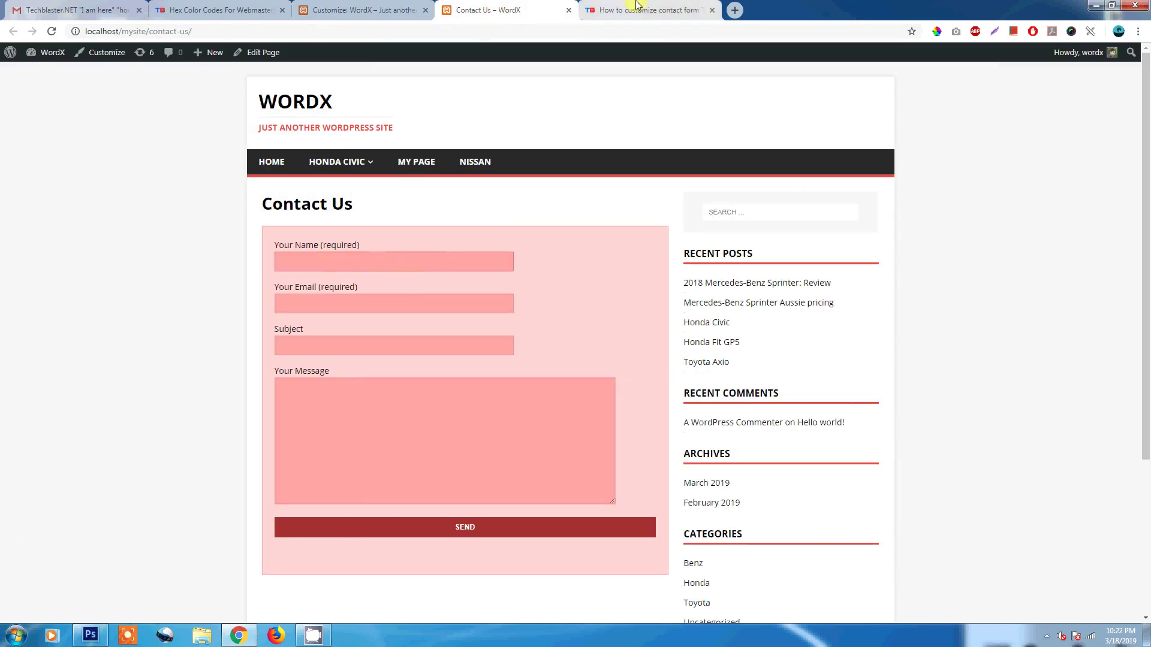
click(359, 10)
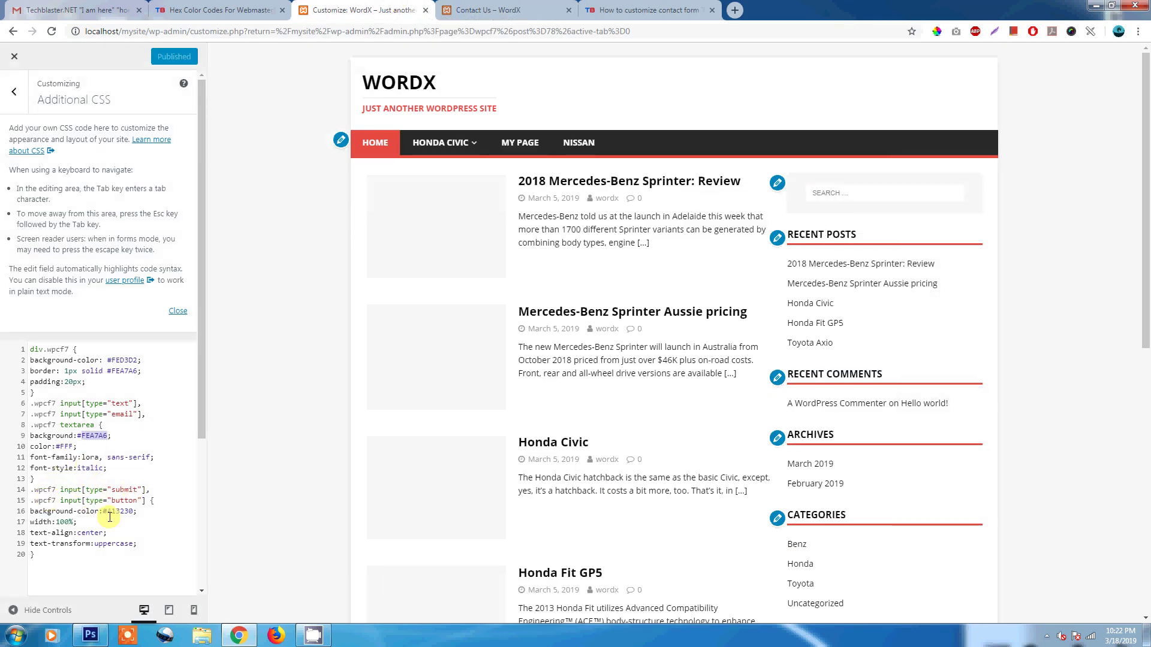
drag(104, 513, 117, 512)
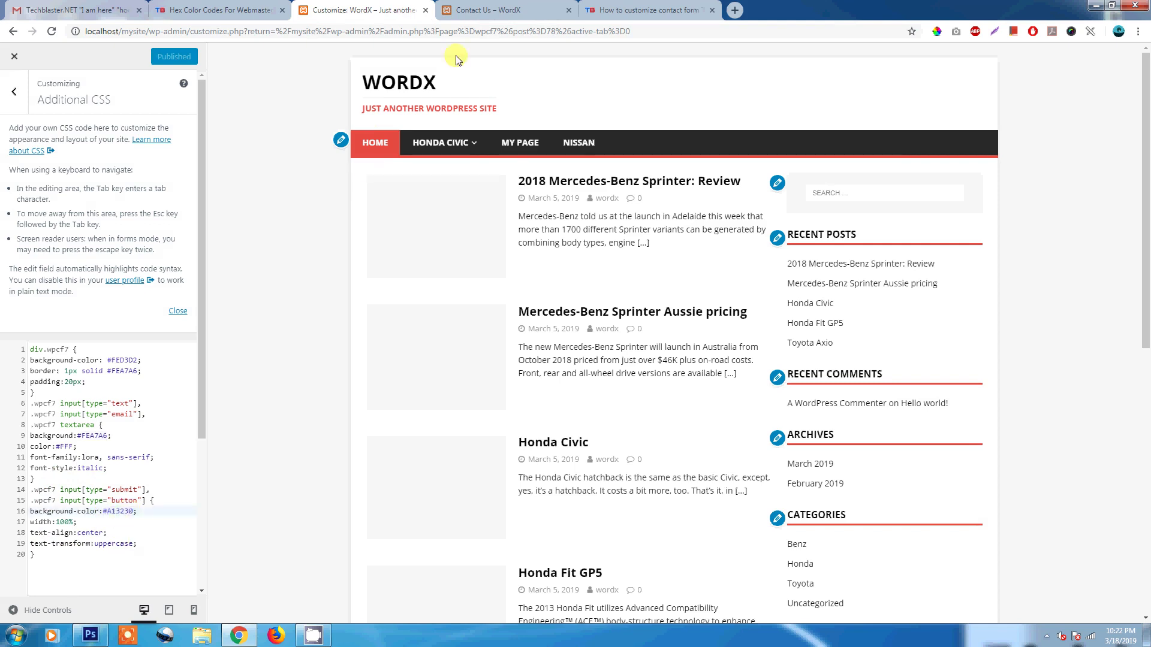
click(480, 11)
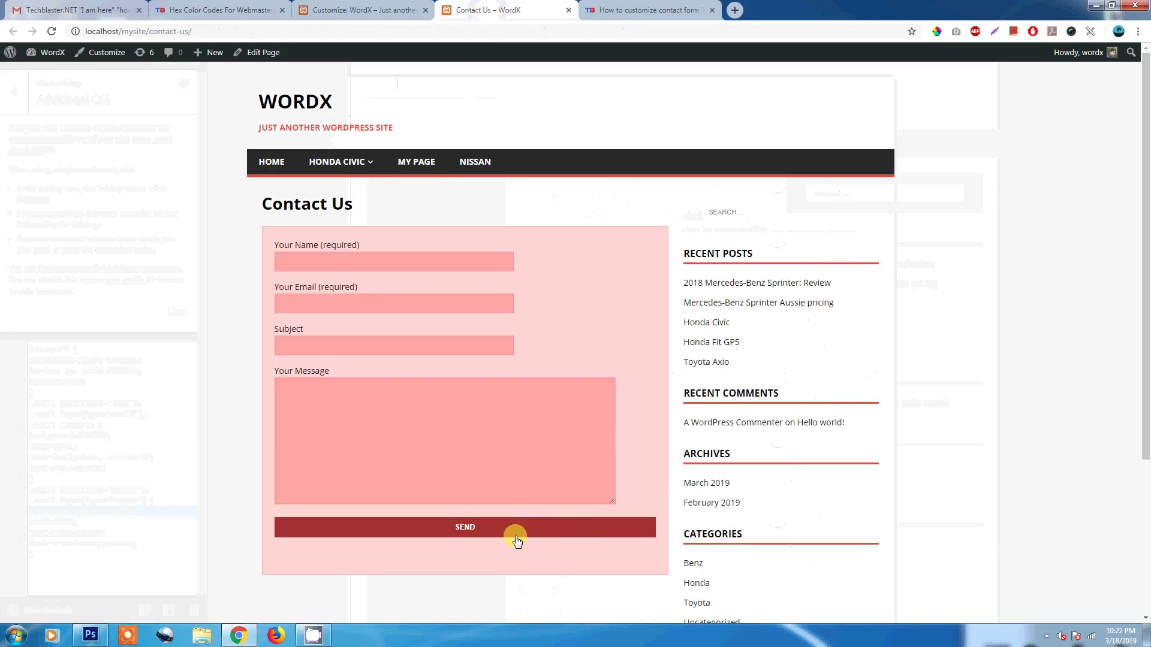
click(431, 9)
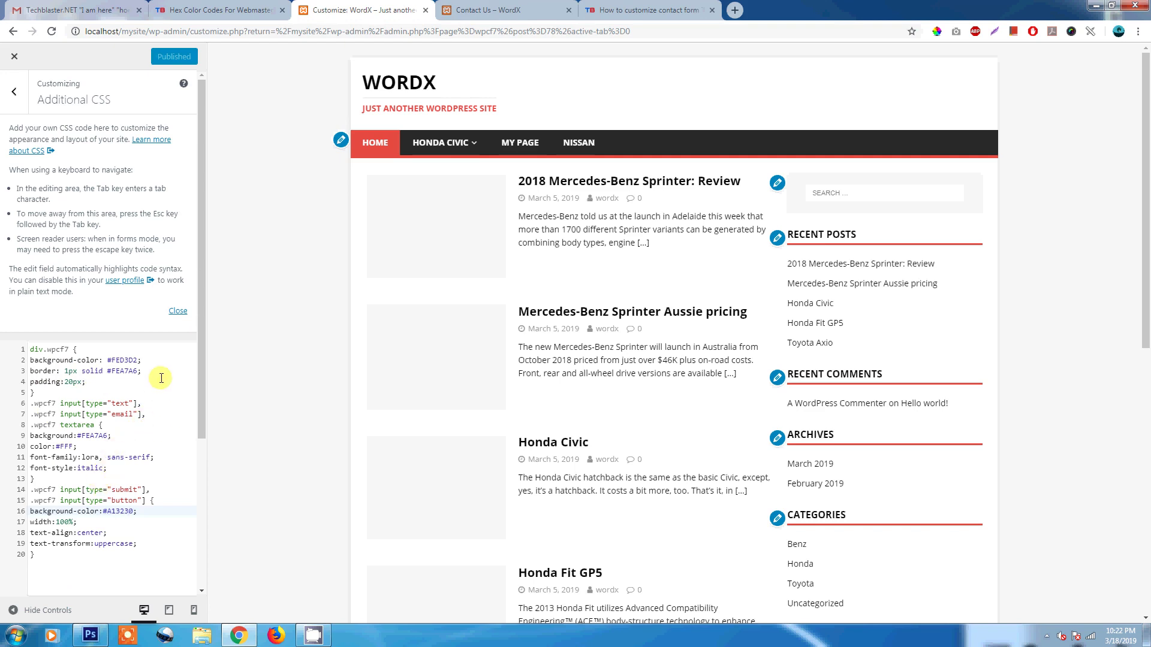
click(530, 7)
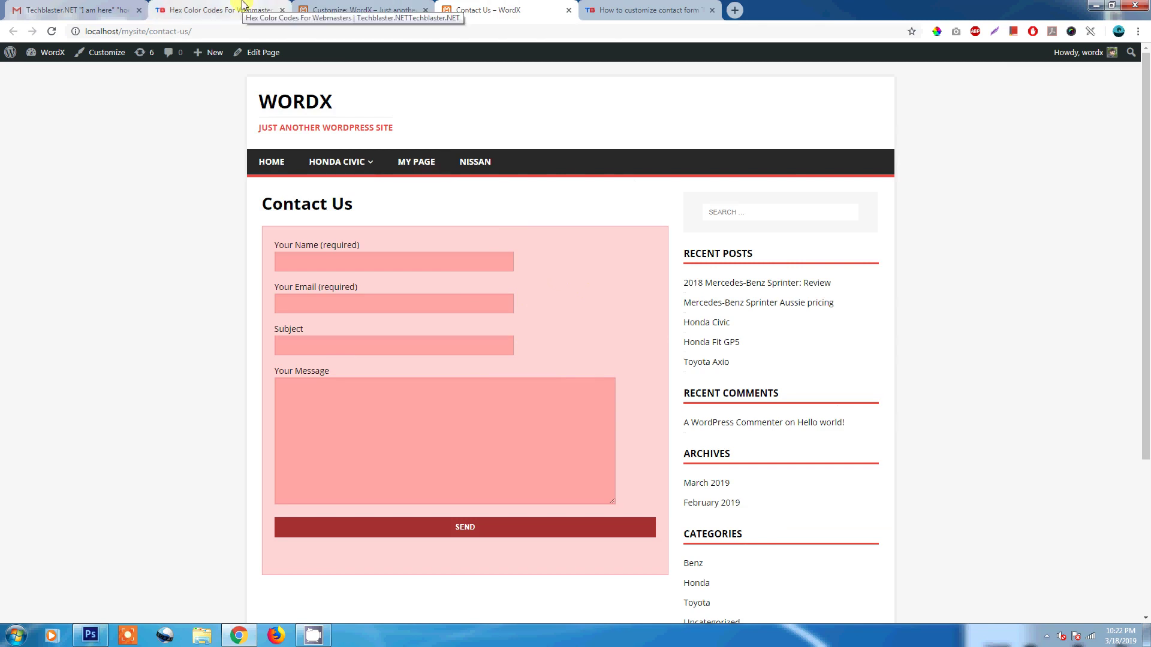
Look over the two hex colour generators and the matching-colour codes on the Hex Color Codes For Webmasters page
drag(230, 6, 493, 5)
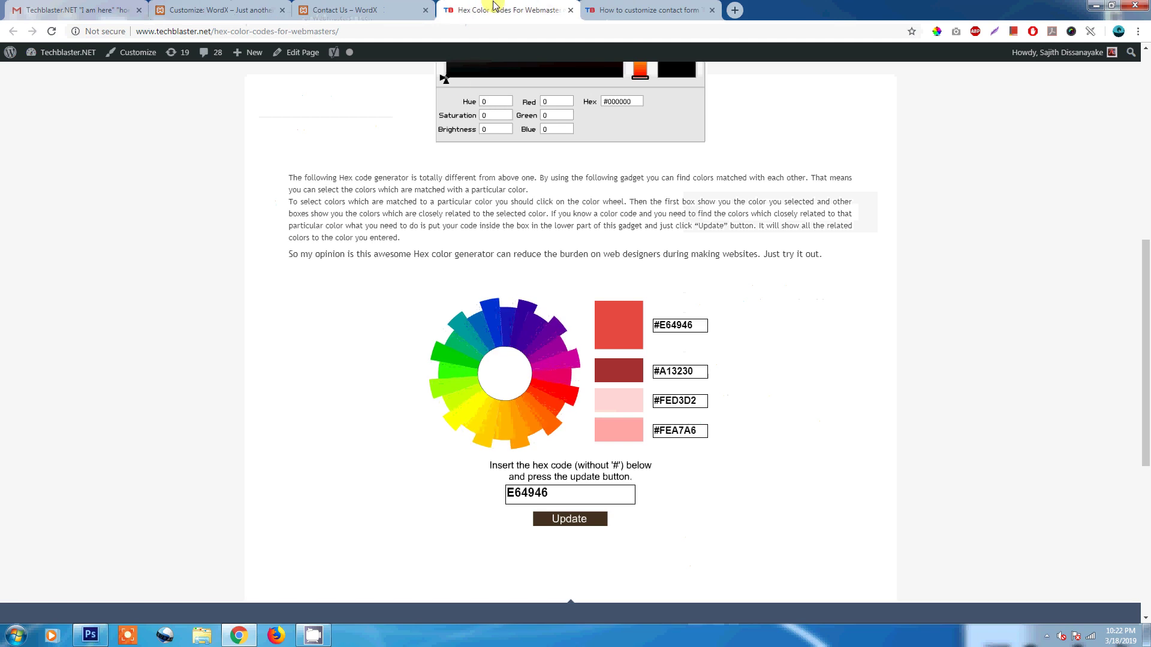
scroll(750, 268, up, 8)
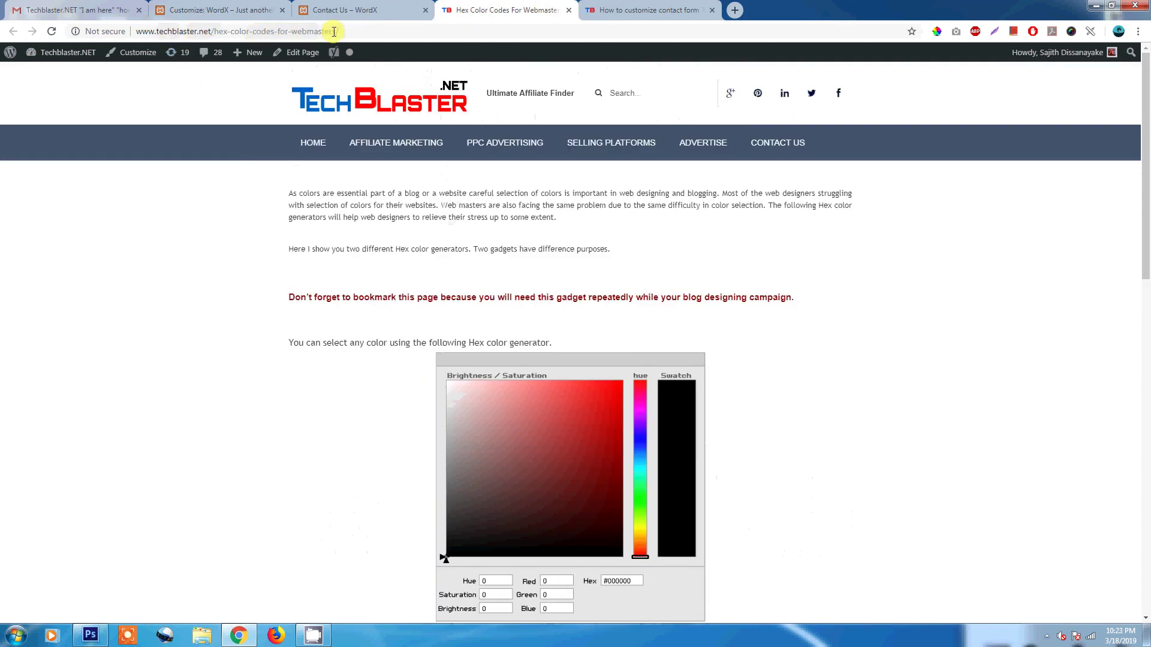
drag(1145, 150, 1145, 349)
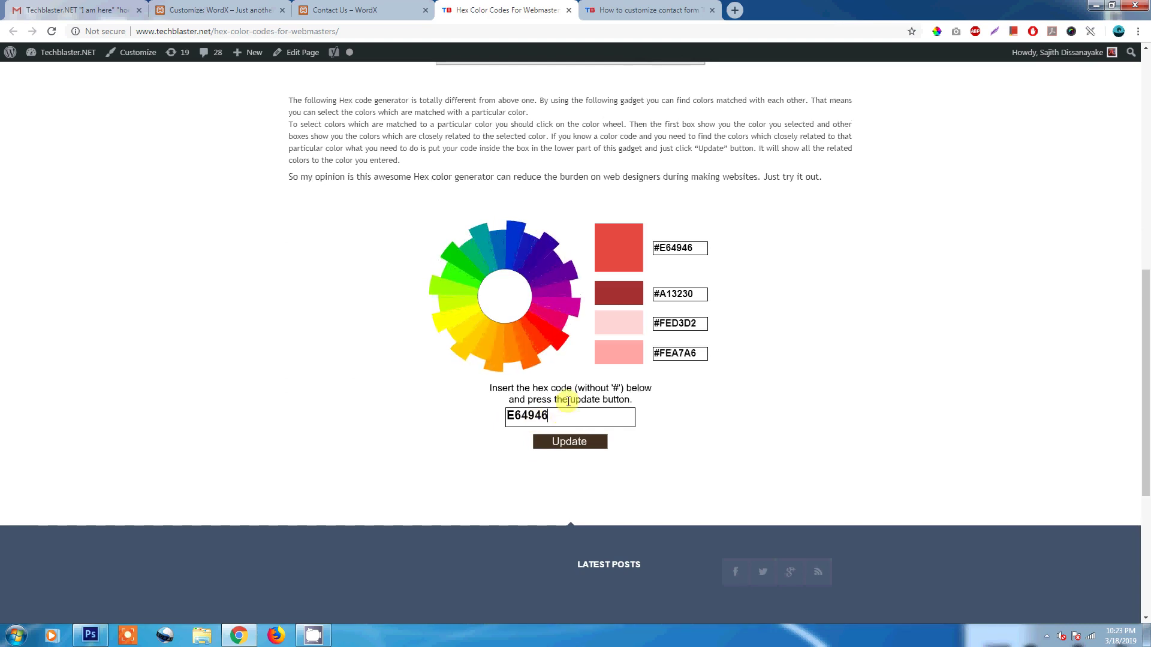
click(532, 415)
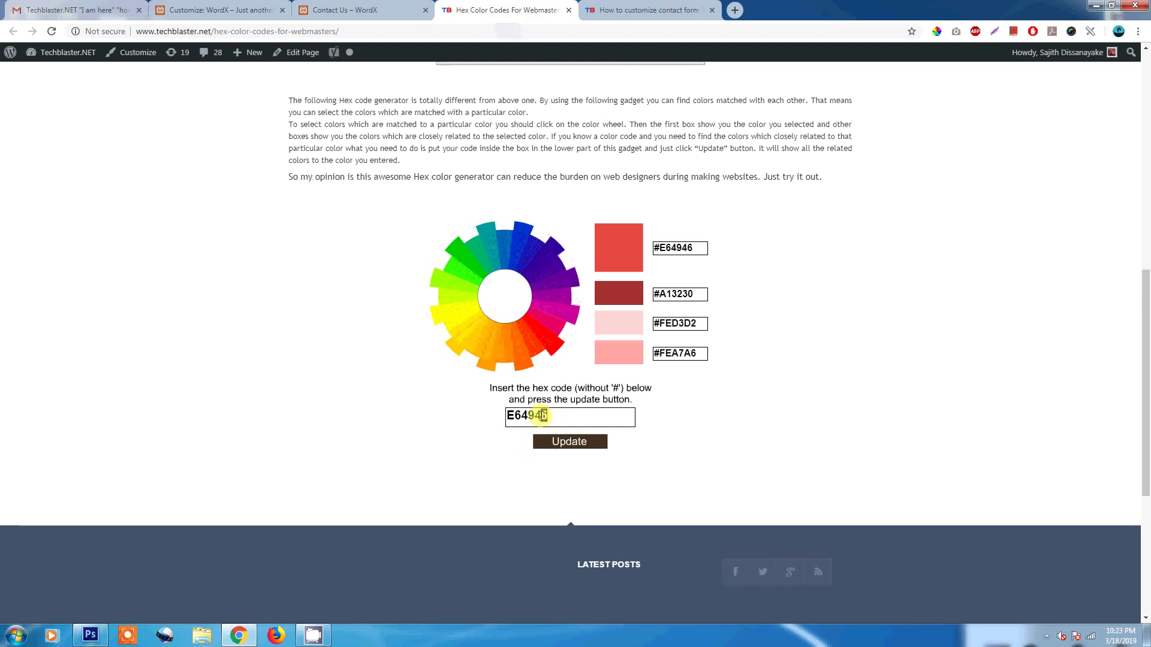
Pick a blue with hue 221 in the hex colour generator and copy its code 134CC6
scroll(578, 470, up, 5)
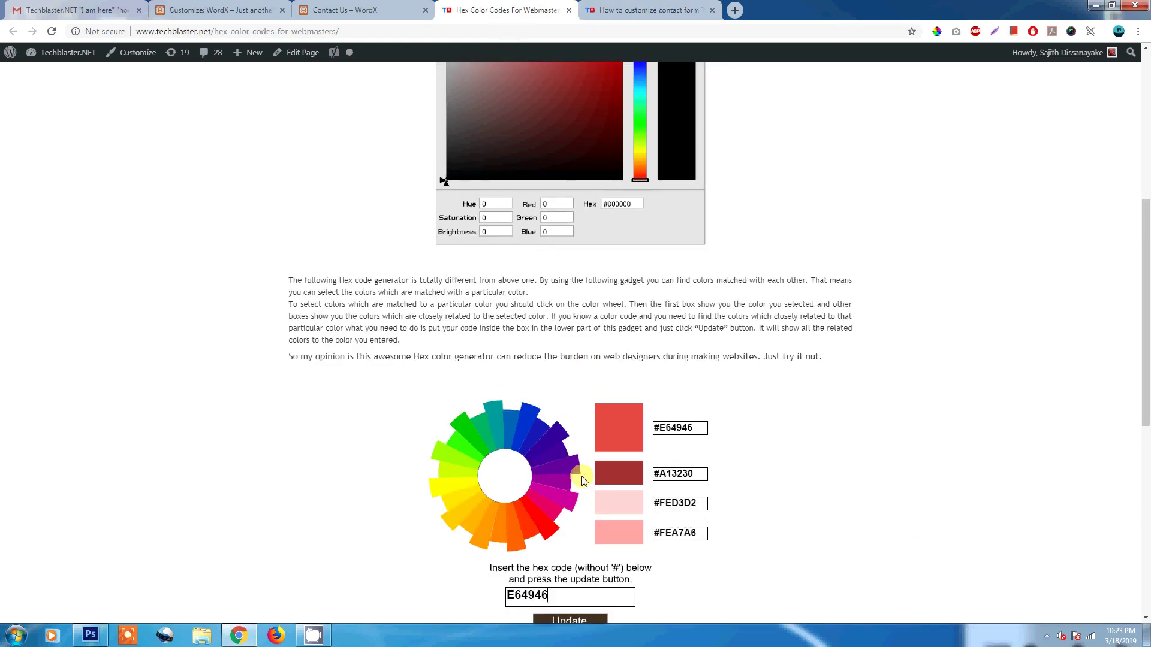
click(641, 192)
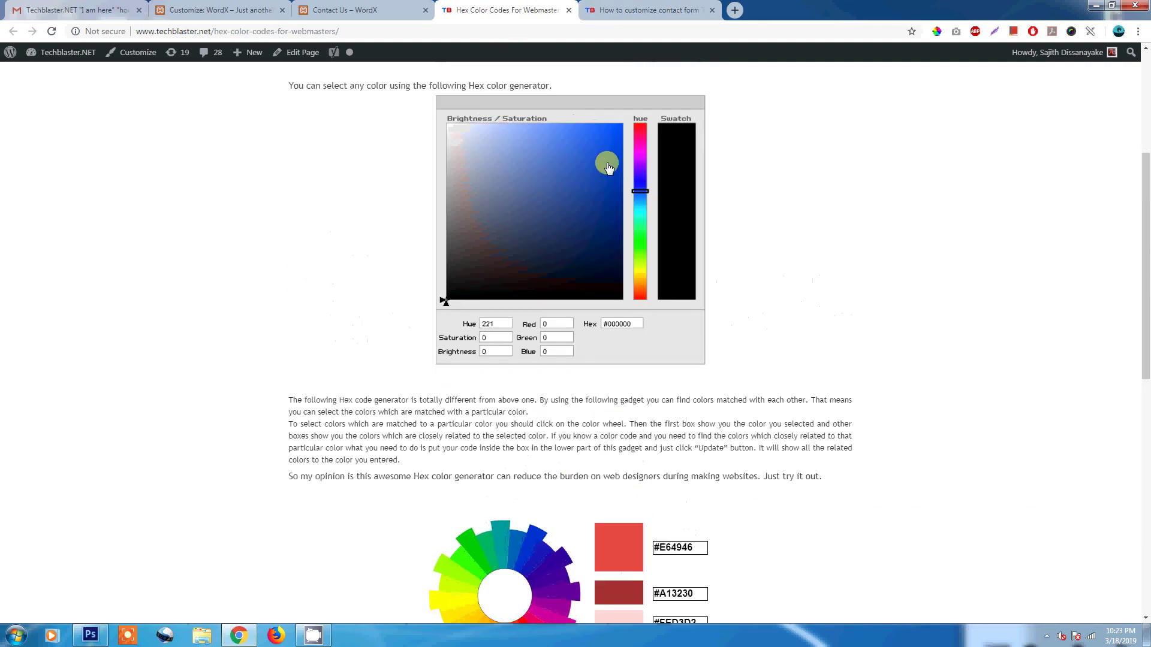
click(607, 162)
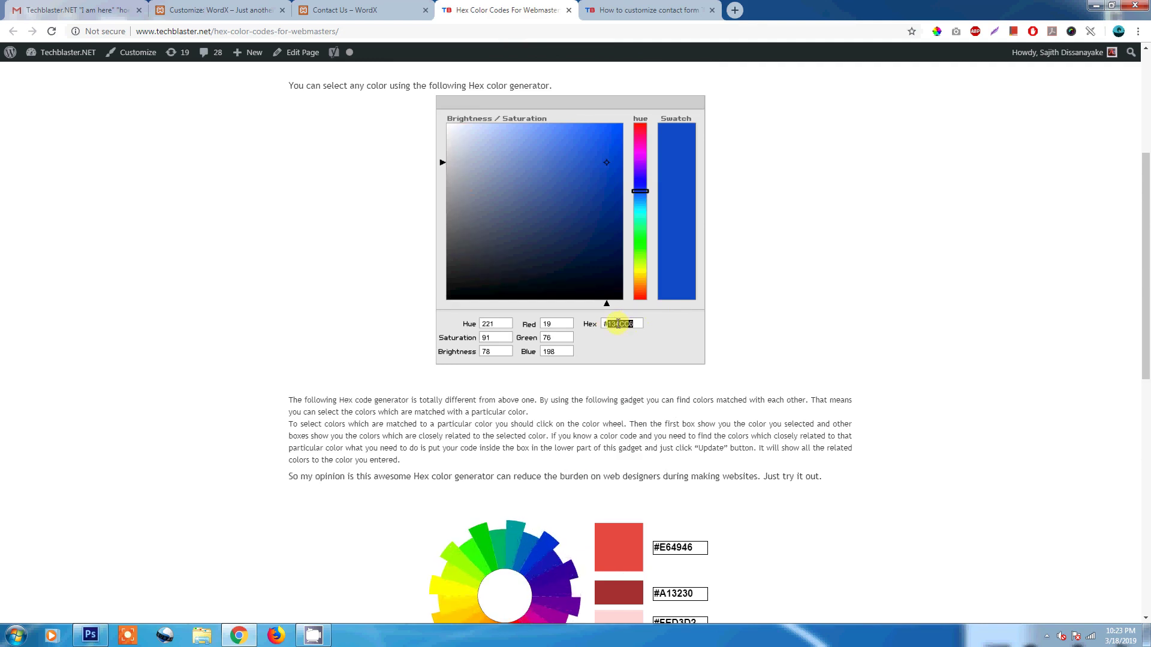
right_click(618, 325)
click(644, 348)
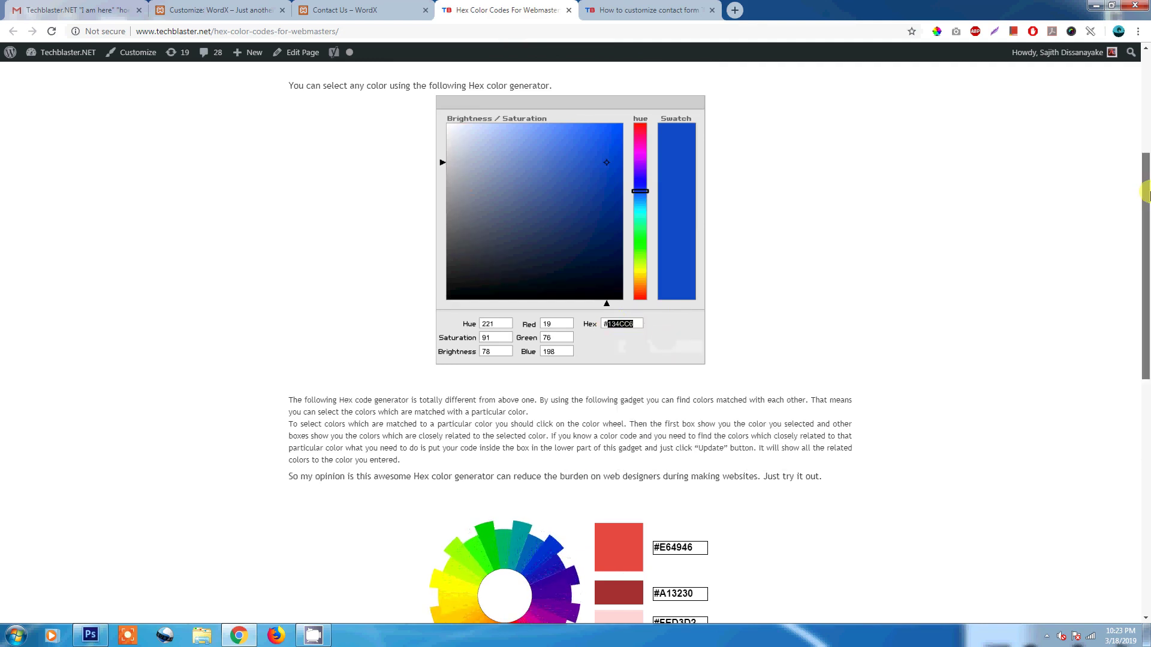
Generate the colours matching hex code 134CC6 in the colour wheel gadget
scroll(590, 298, down, 8)
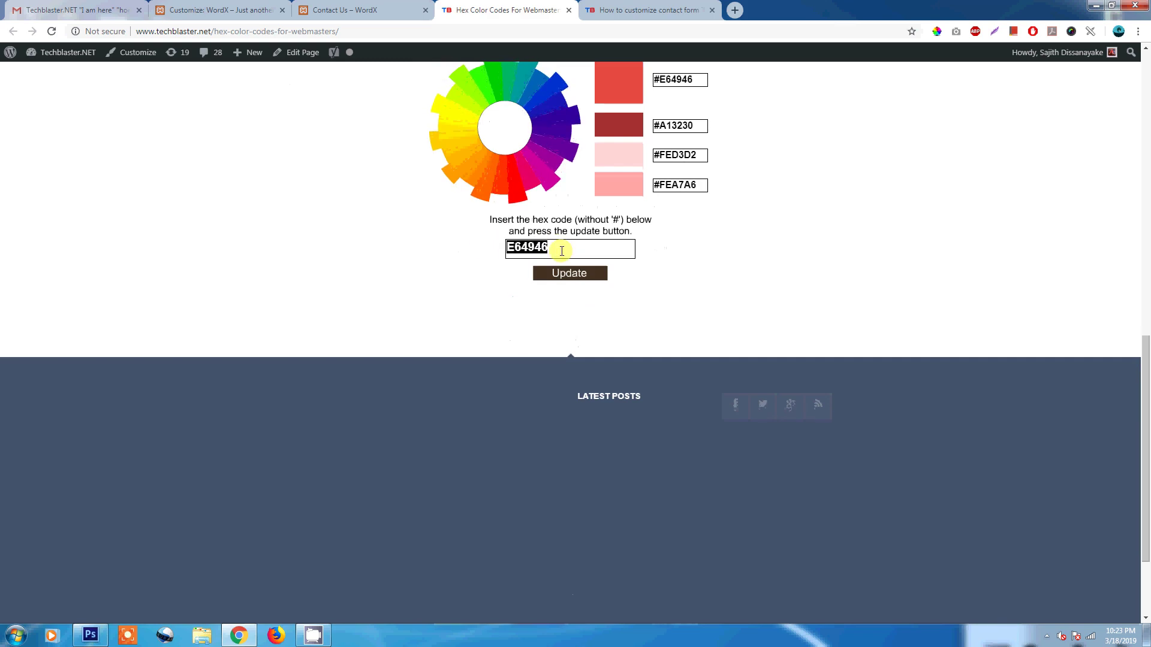
scroll(590, 334, up, 3)
key(BackSpace)
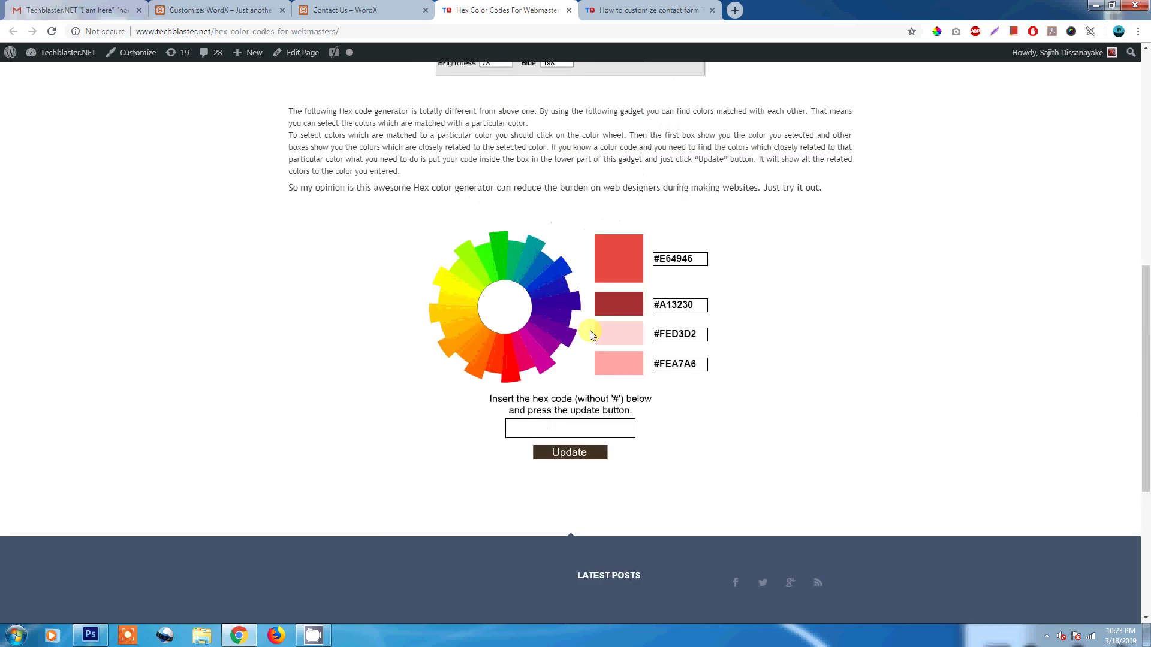
text(134CC6)
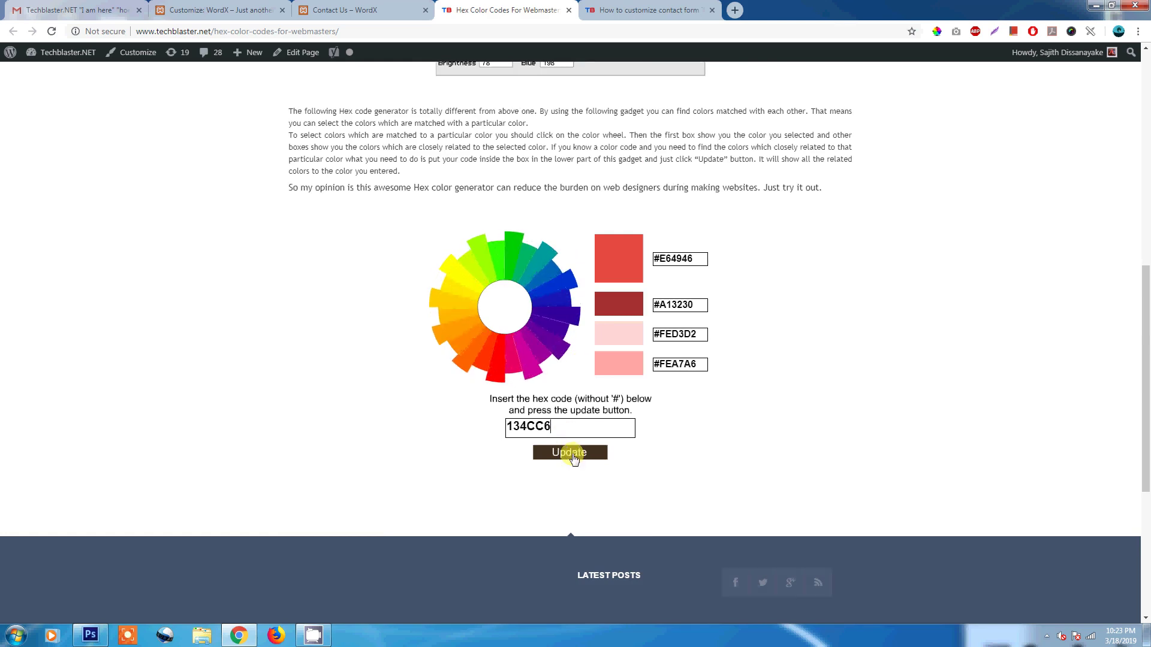
click(564, 469)
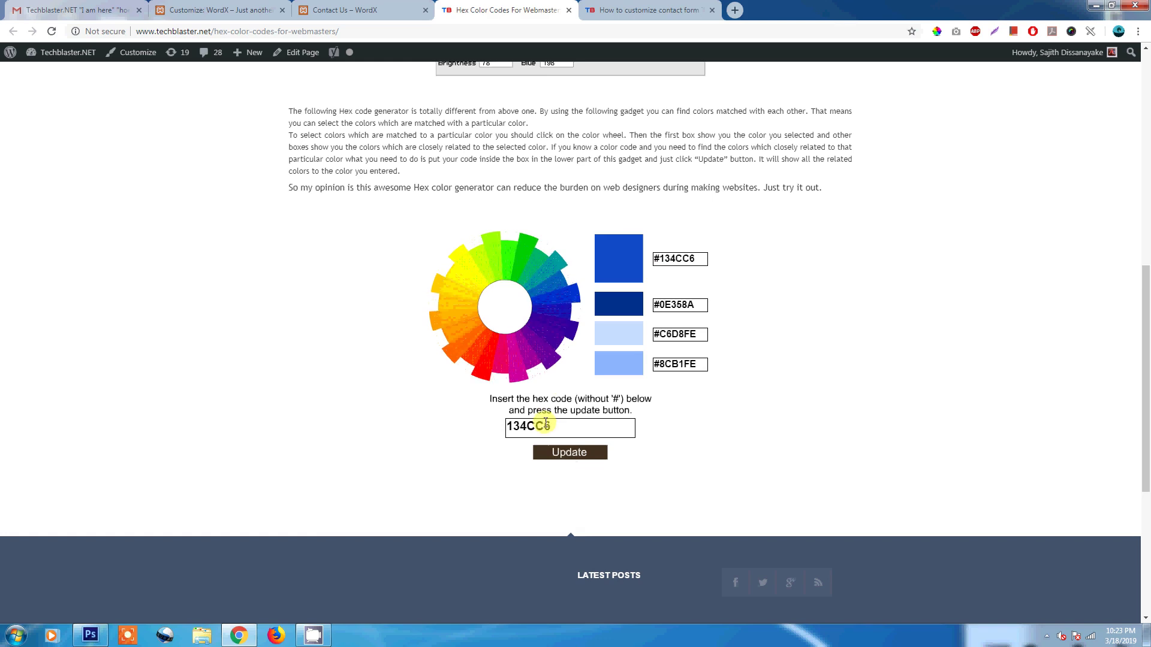
drag(1145, 334, 1145, 289)
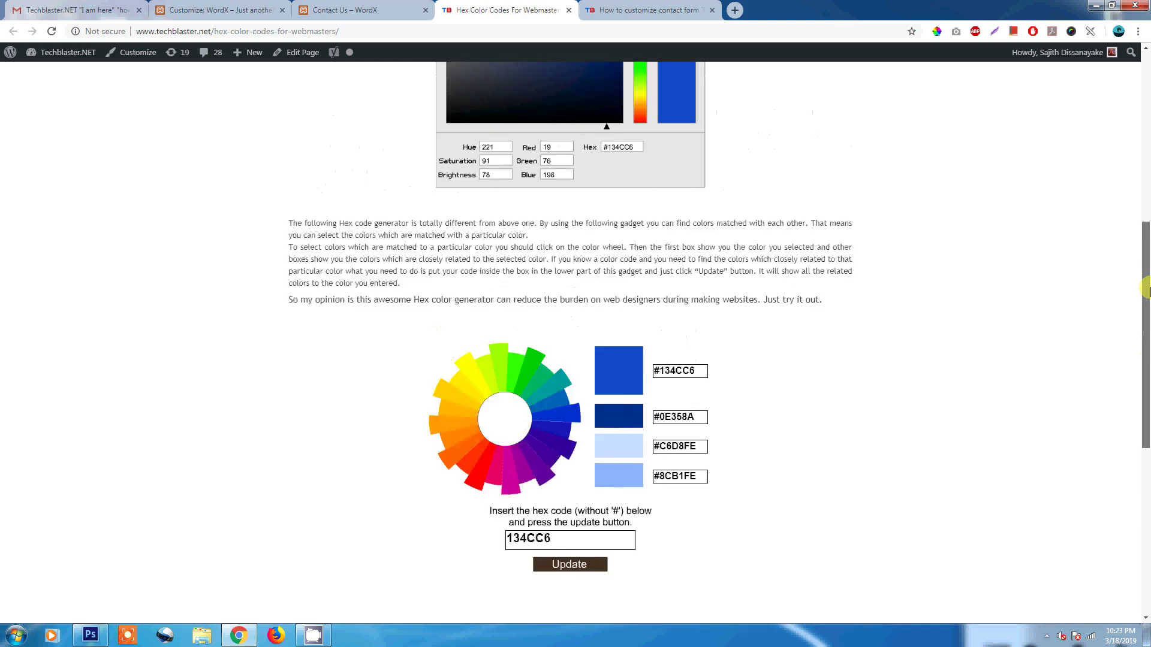
scroll(1145, 290, up, 7)
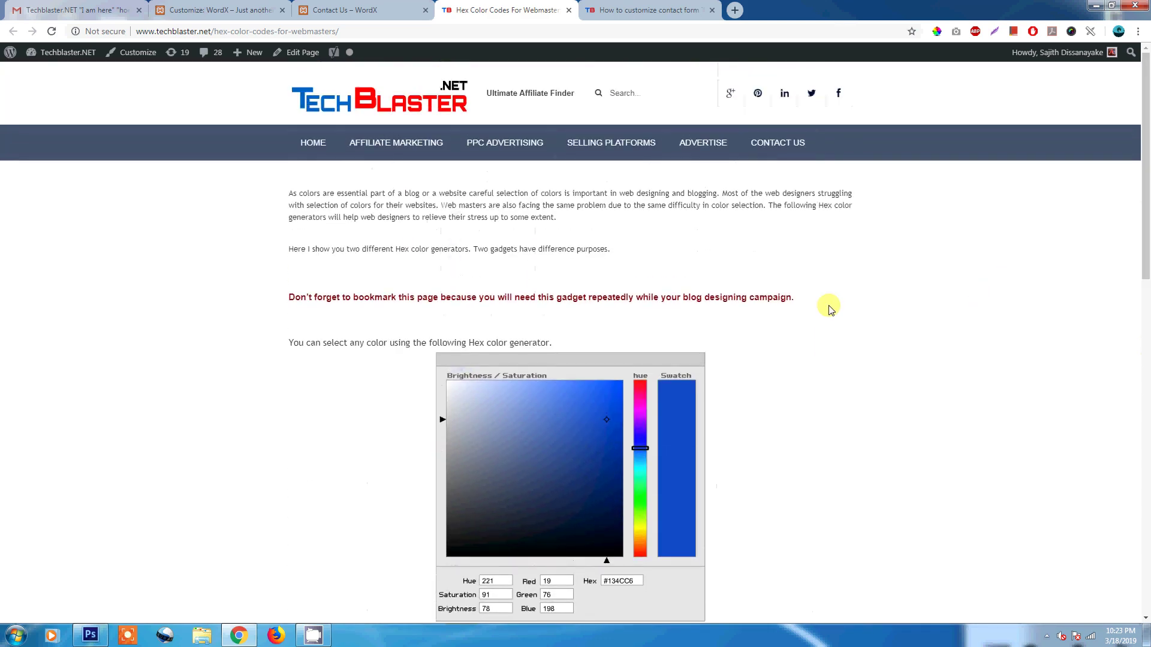
Compare the generated blue colour codes with the form on the Contact Us page and the codes in the Additional CSS
click(390, 18)
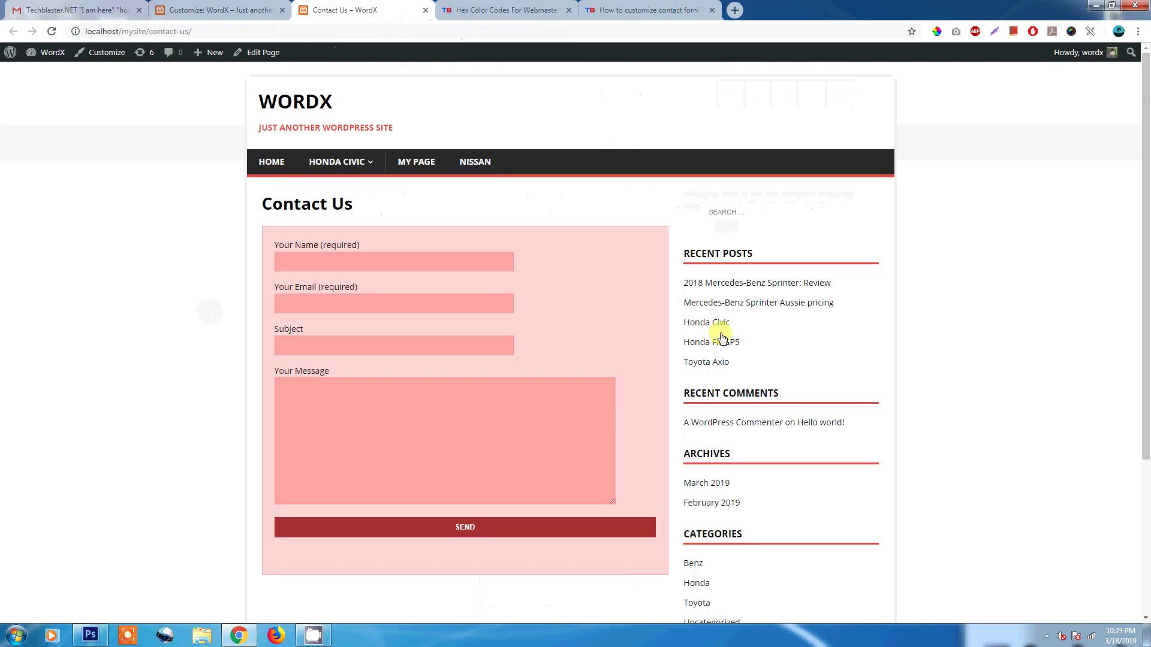
click(515, 10)
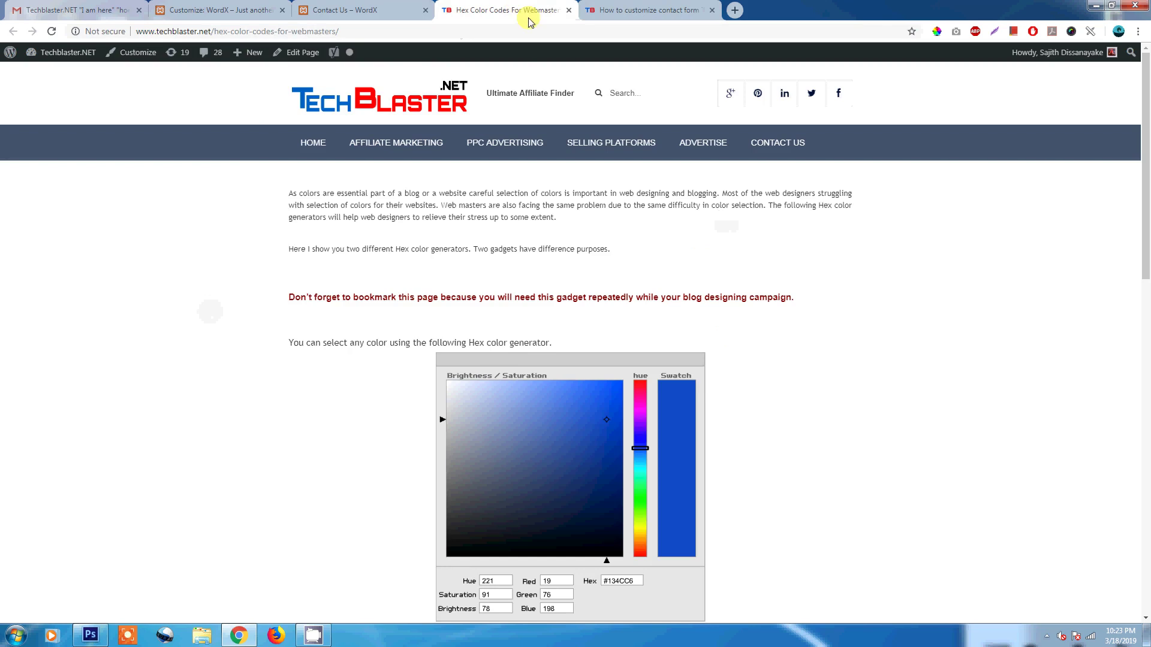
scroll(514, 354, down, 9)
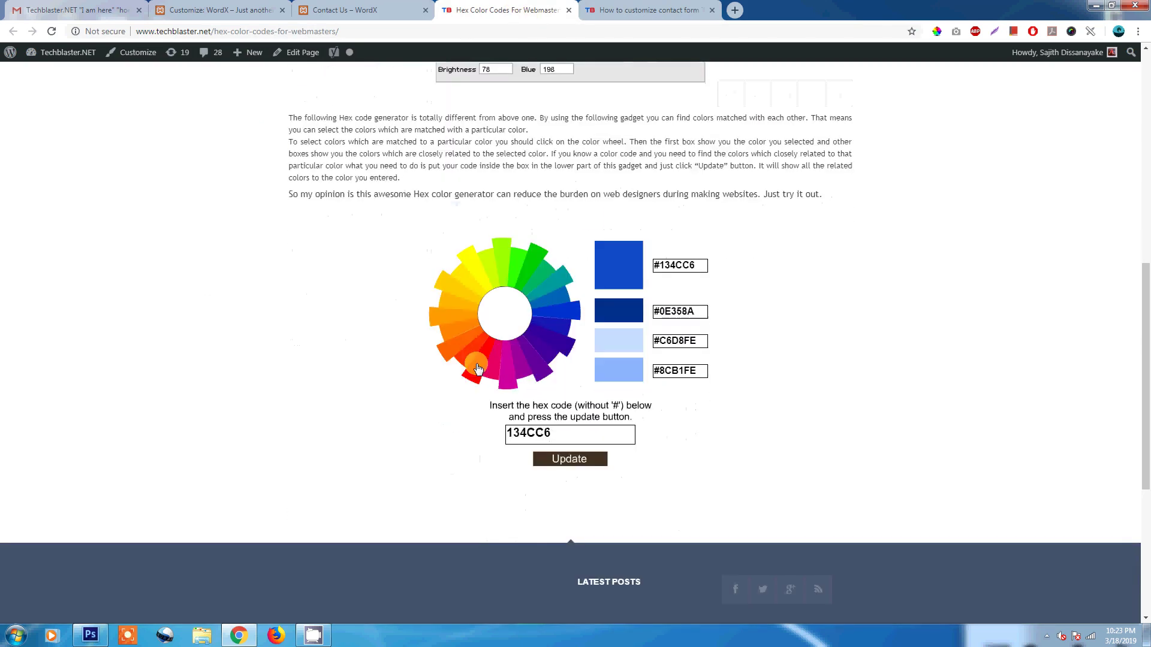
click(392, 15)
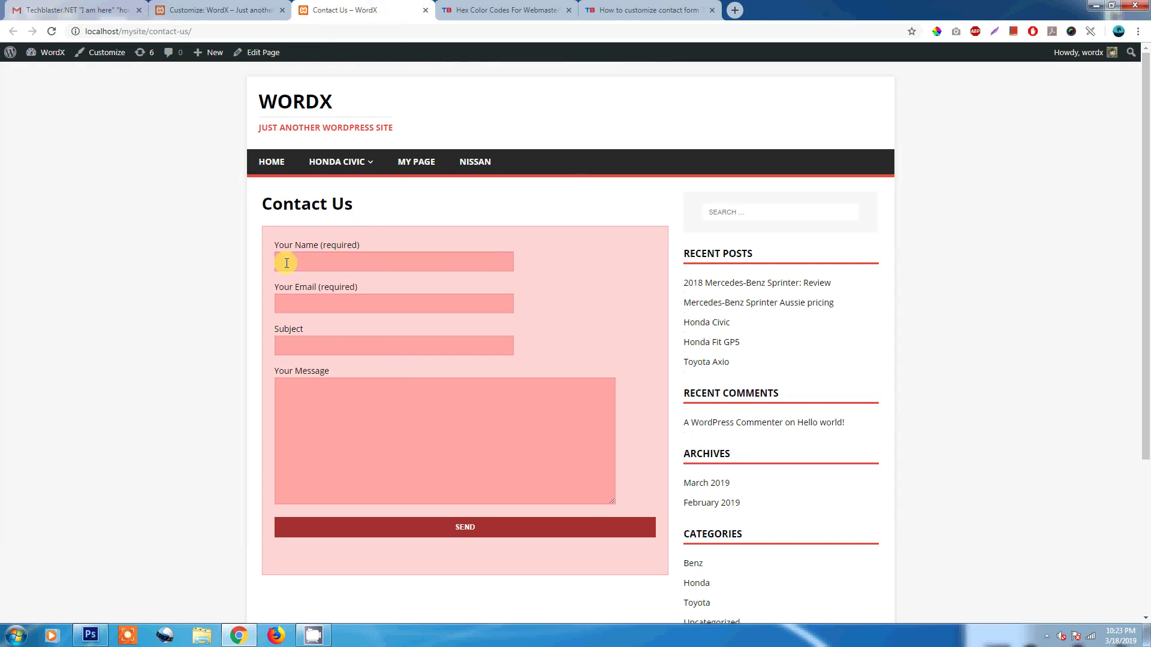
click(216, 10)
click(64, 446)
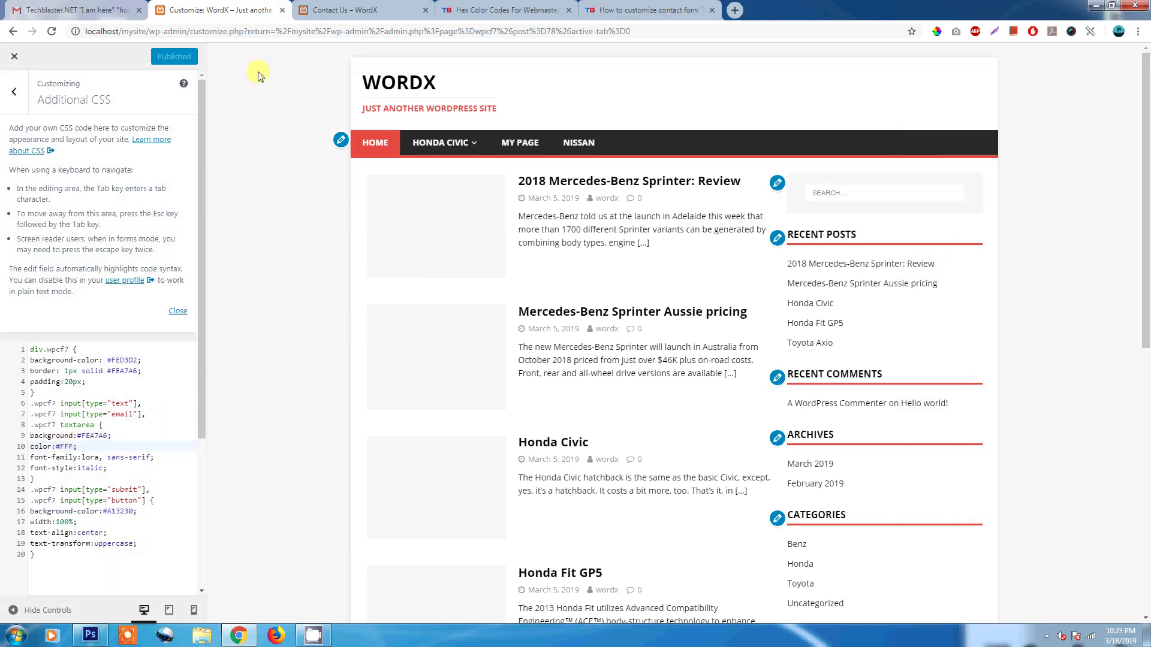
Review the sample CSS in the Contact Form 7 customization article alongside the hex code page and the Contact Us page
click(327, 10)
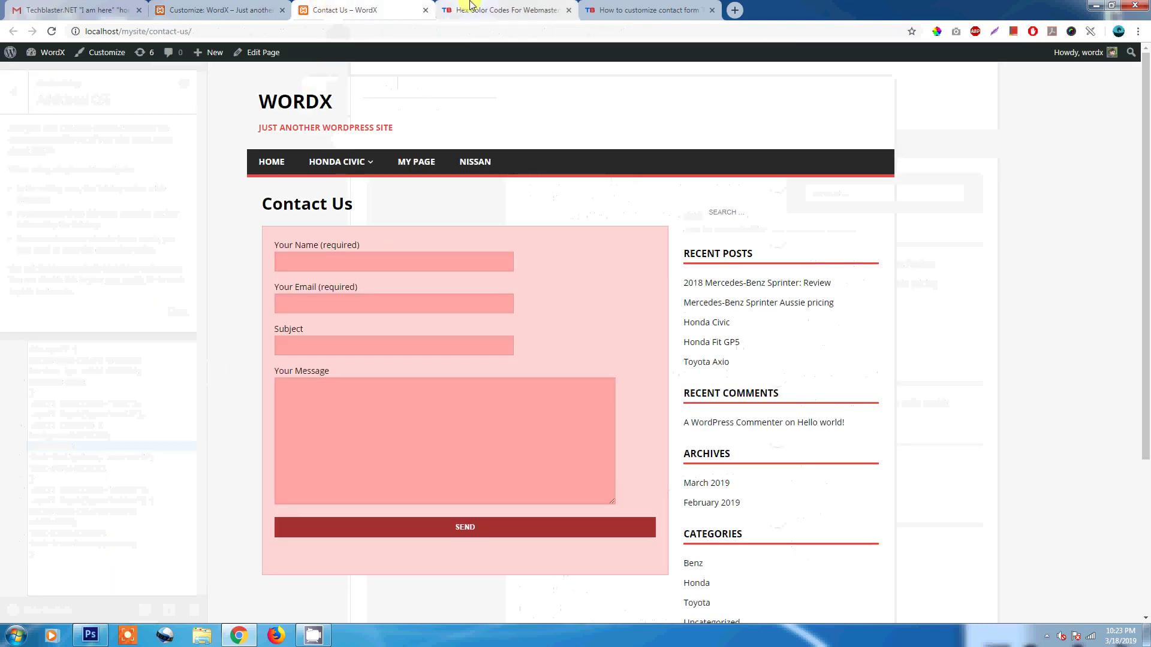
click(671, 15)
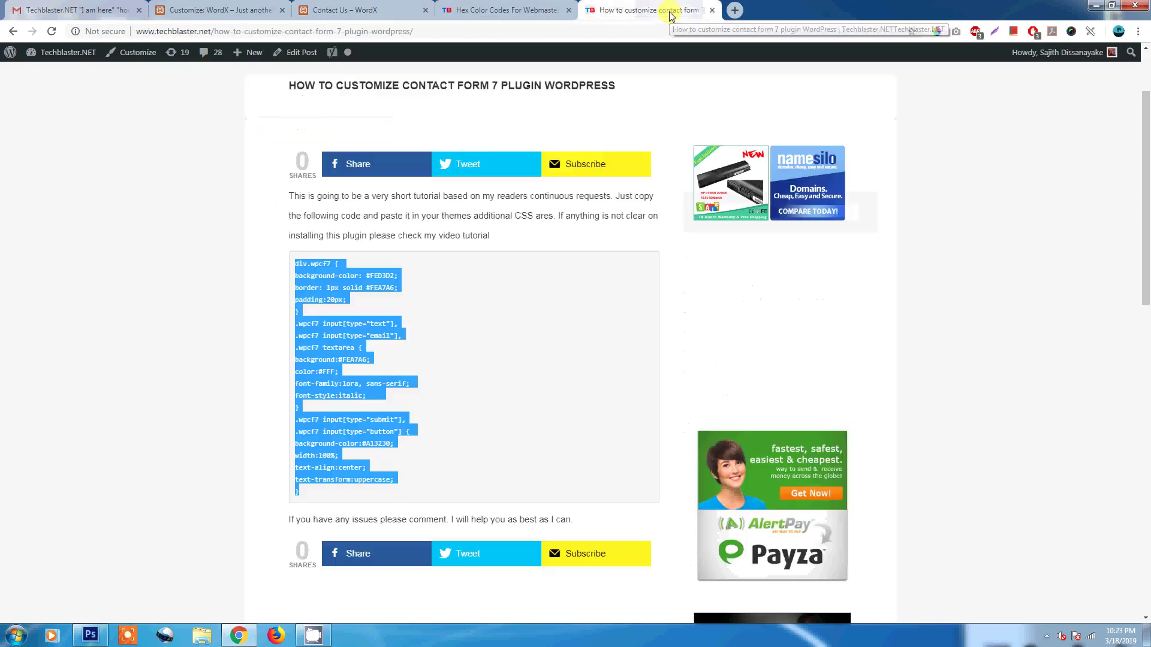
click(324, 298)
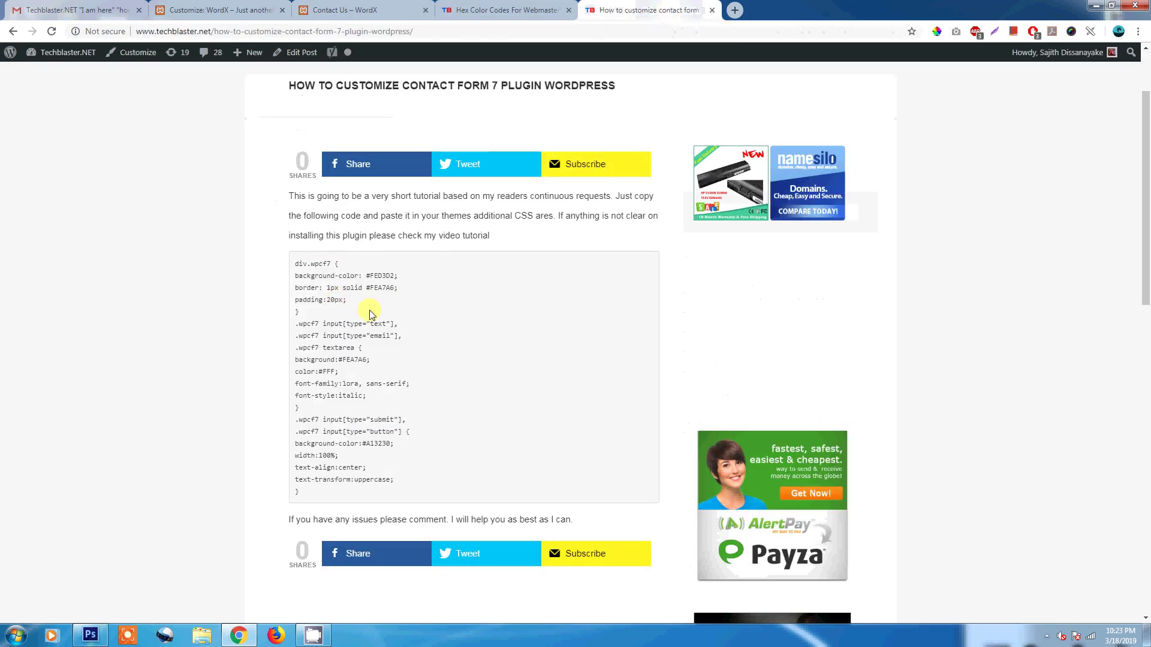
click(527, 7)
scroll(519, 330, up, 5)
click(362, 8)
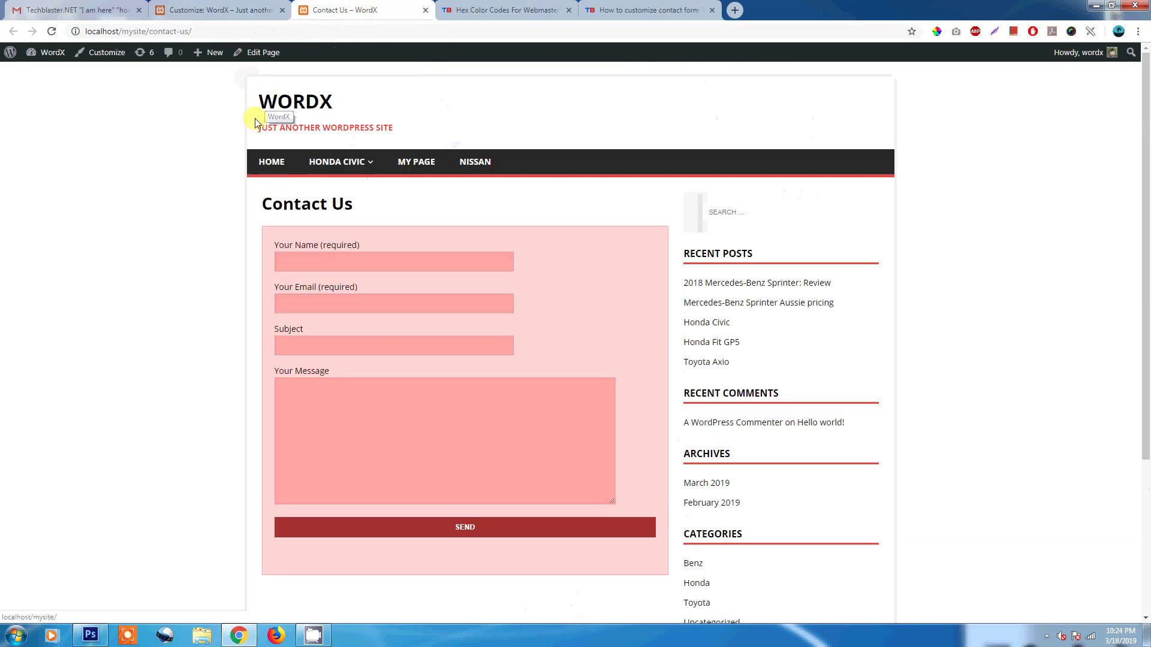
Close the theme Customizer and return to the Edit Contact Form page in the WordPress admin
click(236, 4)
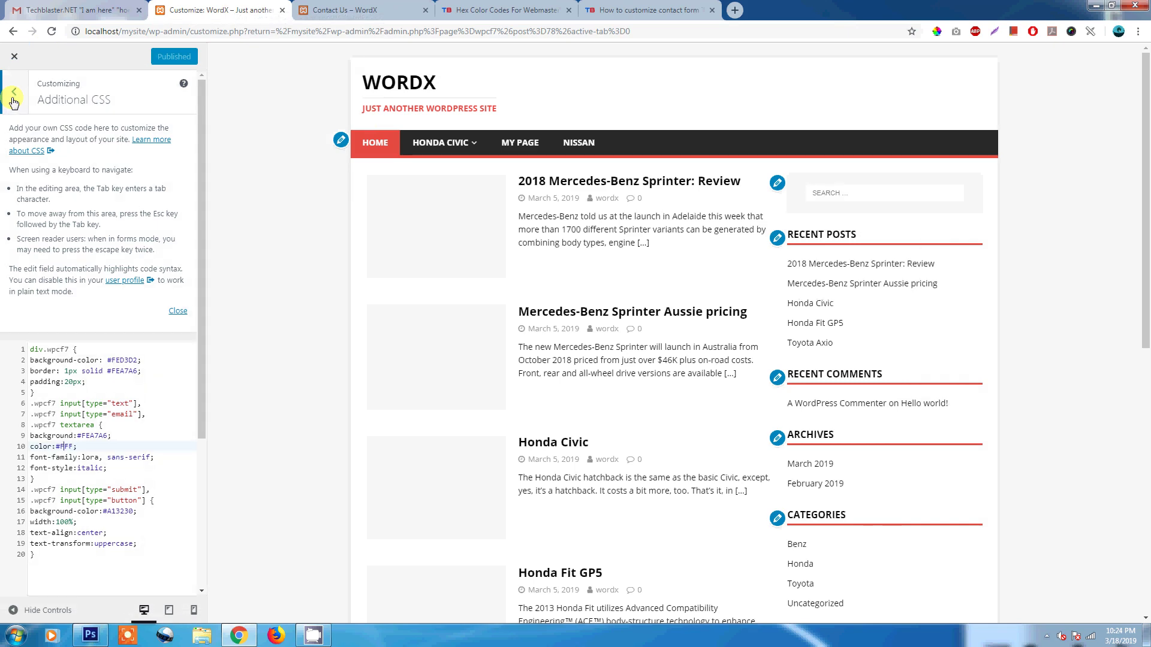
click(14, 60)
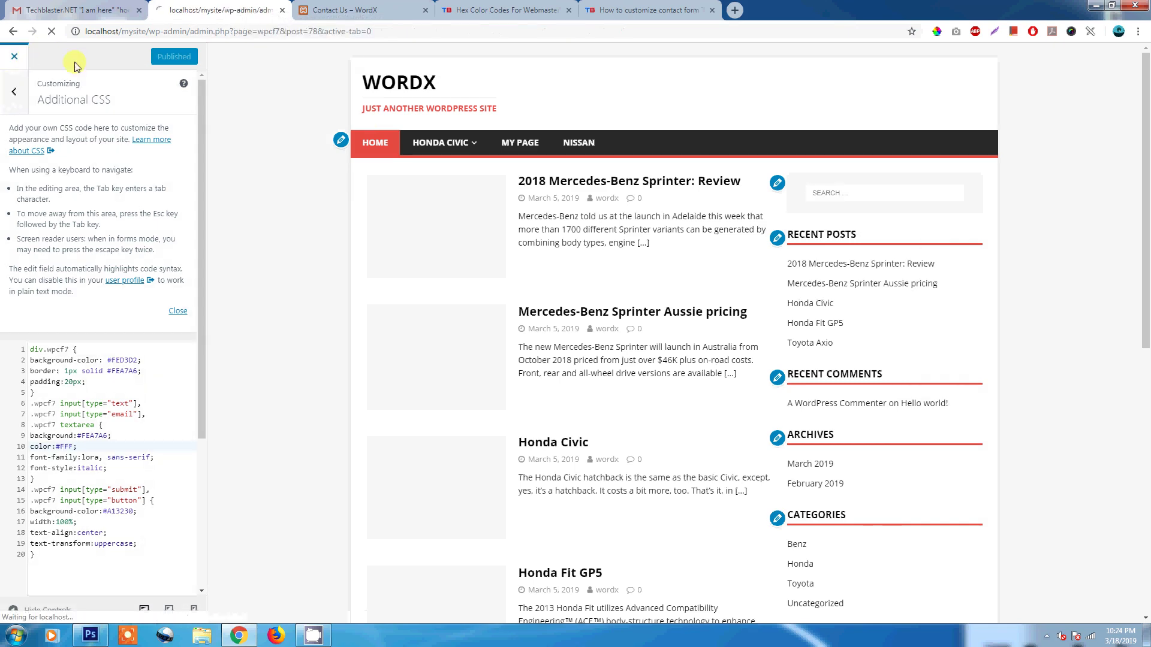
click(391, 5)
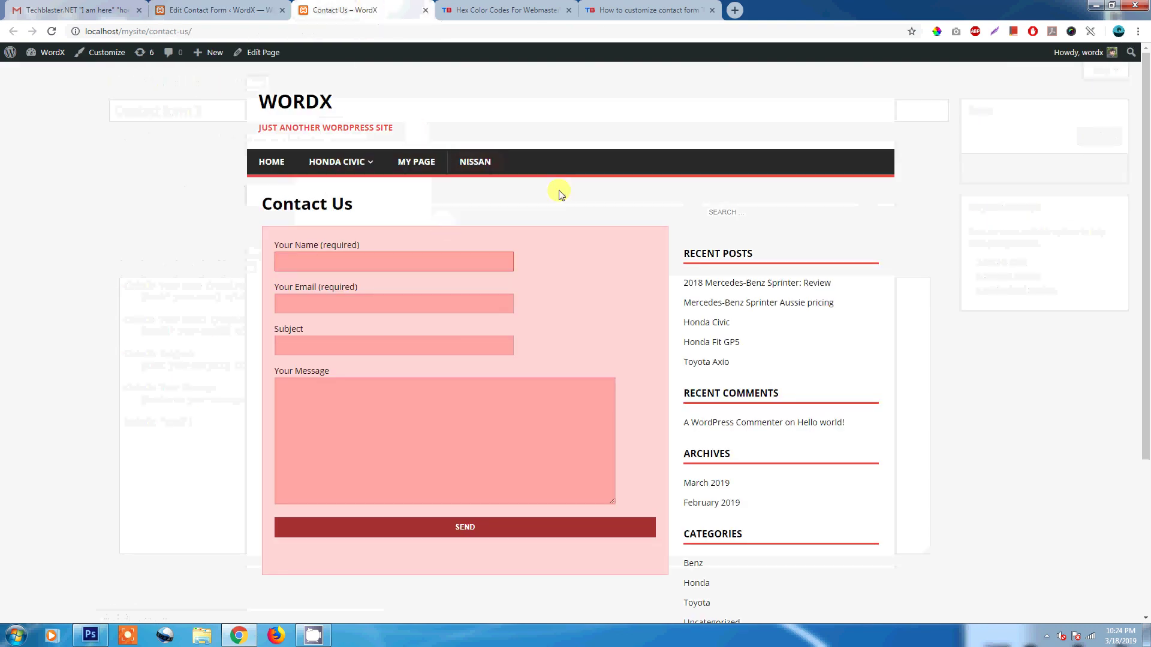
click(223, 7)
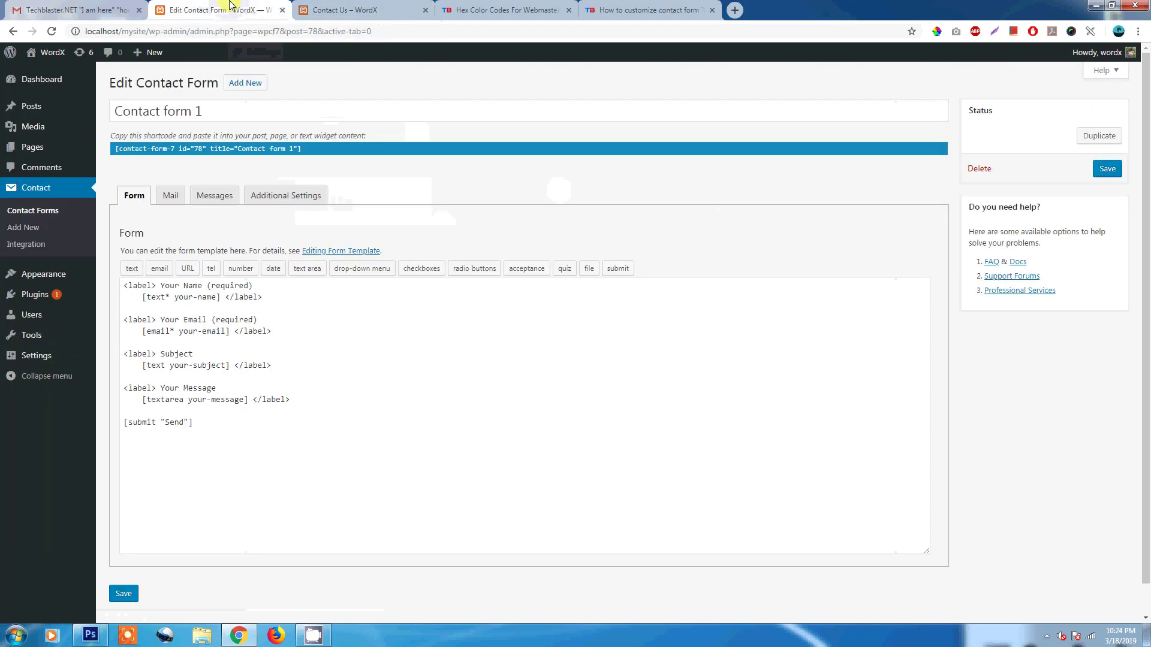
Add the Contact Us page to My Menu as its last item and save the menu
mouse_move(43, 274)
click(118, 329)
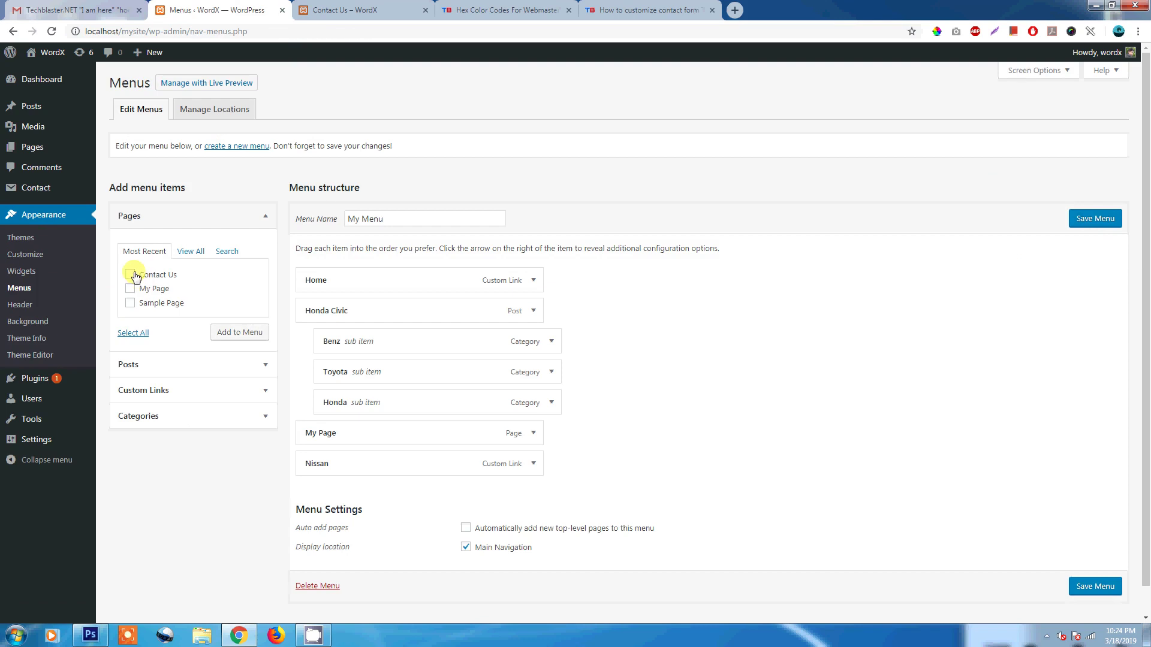
click(130, 275)
click(232, 334)
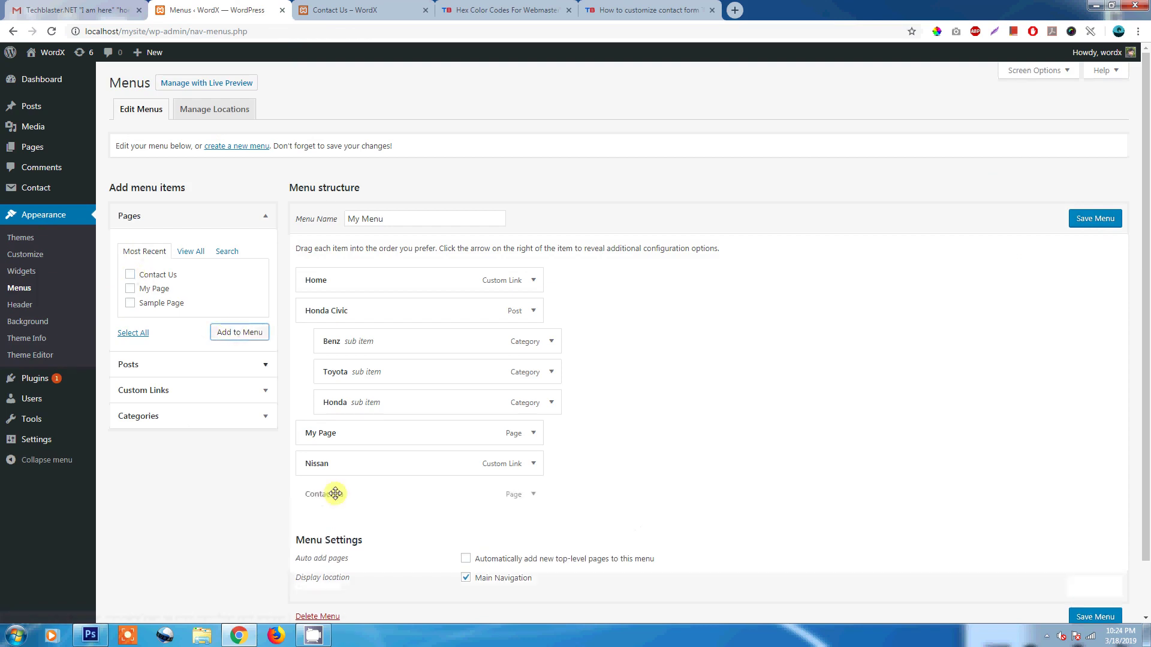
click(1085, 223)
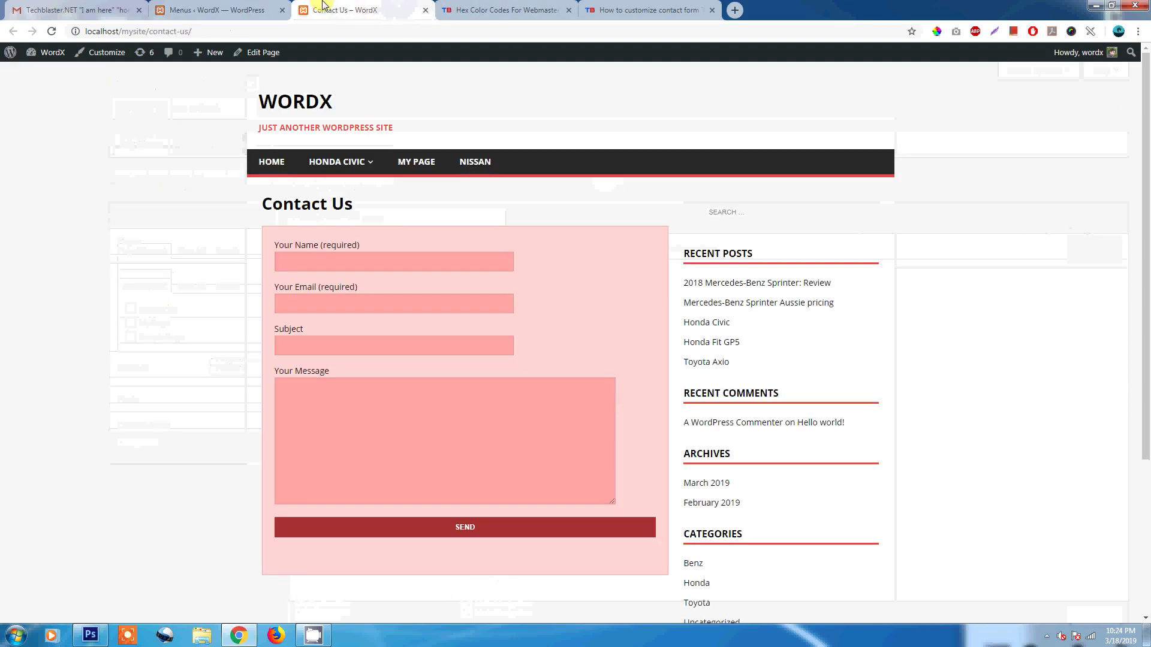
Reload the Contact Us page, check its navigation menu and form, and open the site's Home page
click(336, 10)
click(298, 28)
key(Return)
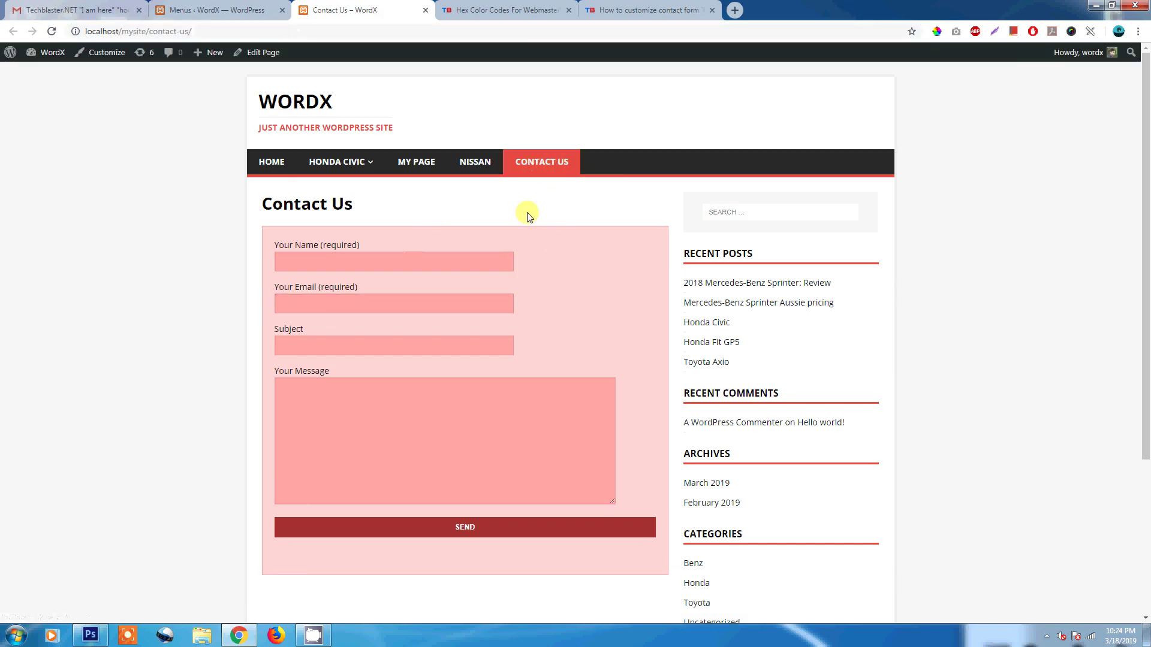
scroll(484, 264, down, 4)
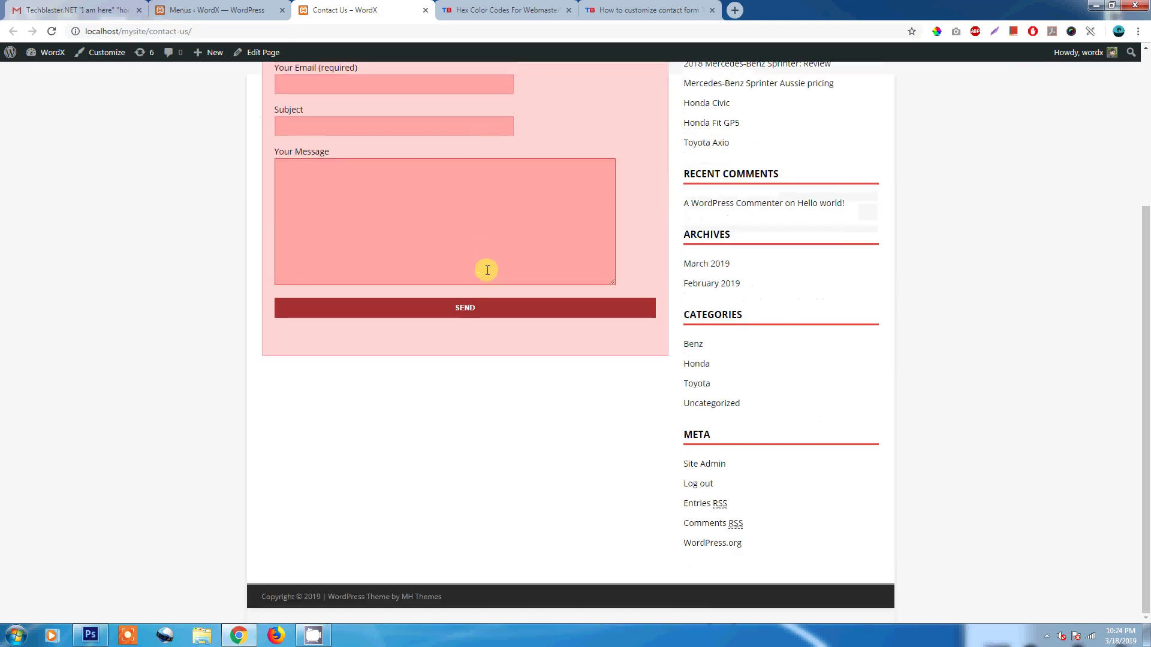
scroll(480, 273, up, 4)
click(474, 268)
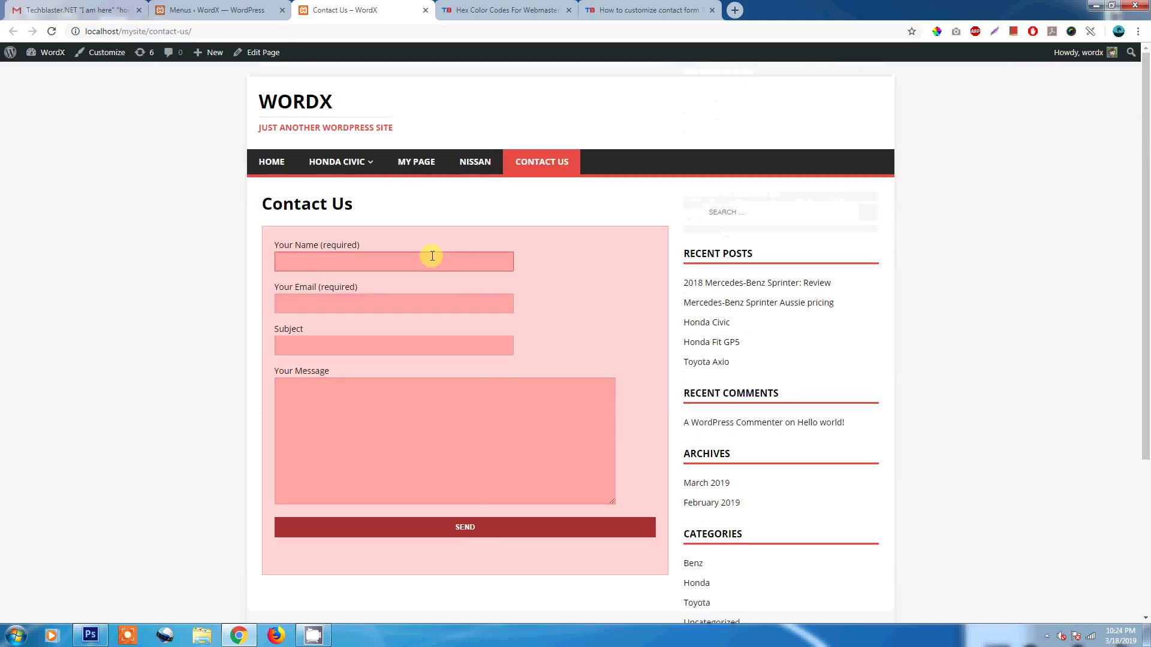
click(264, 162)
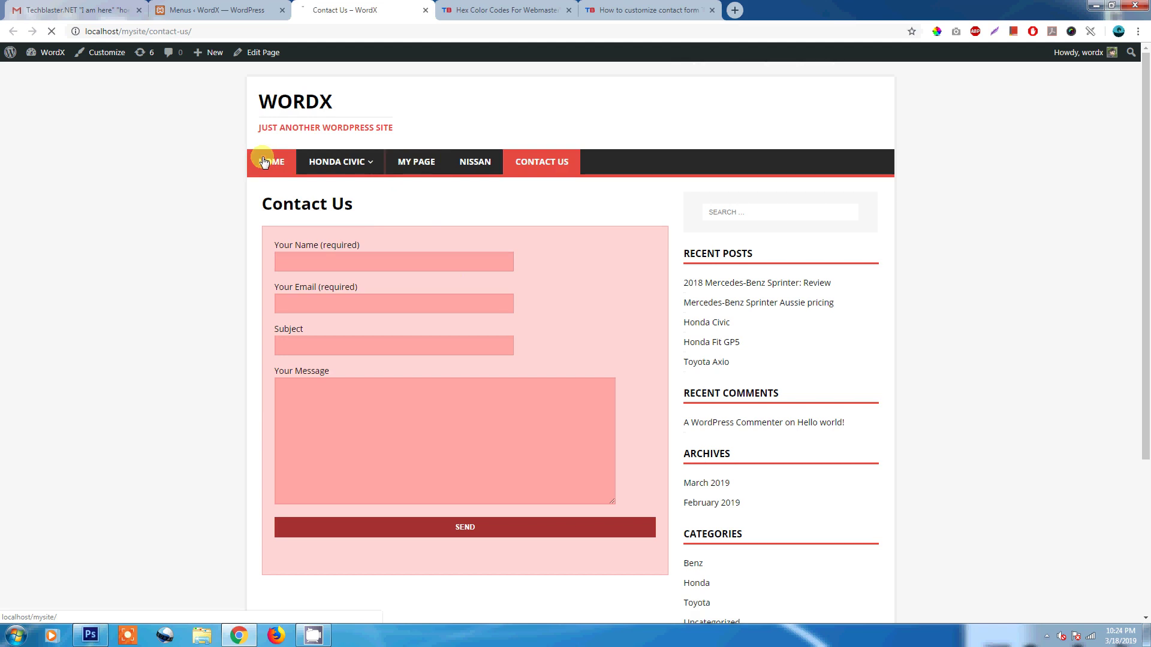